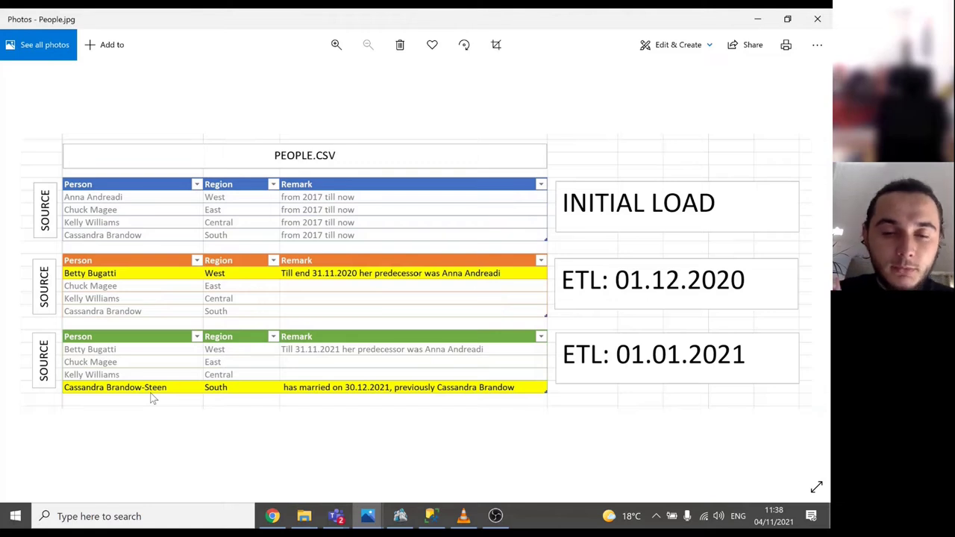
Switch to AnalyticsCreator, review the SQL Server and path settings in the login dialog, and log in with the saved credentials
{"action": "left_click", "coordinate": [401, 517]}
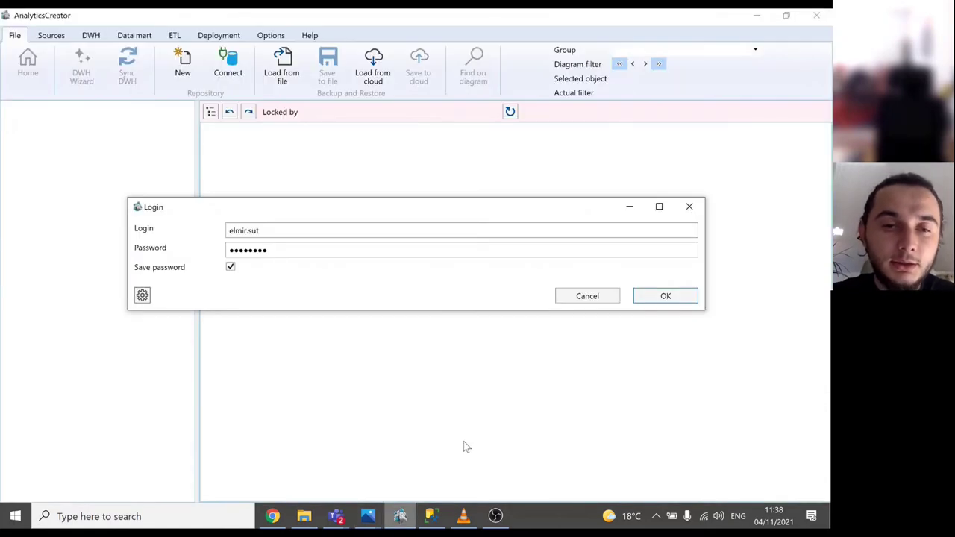
{"action": "left_click", "coordinate": [143, 296]}
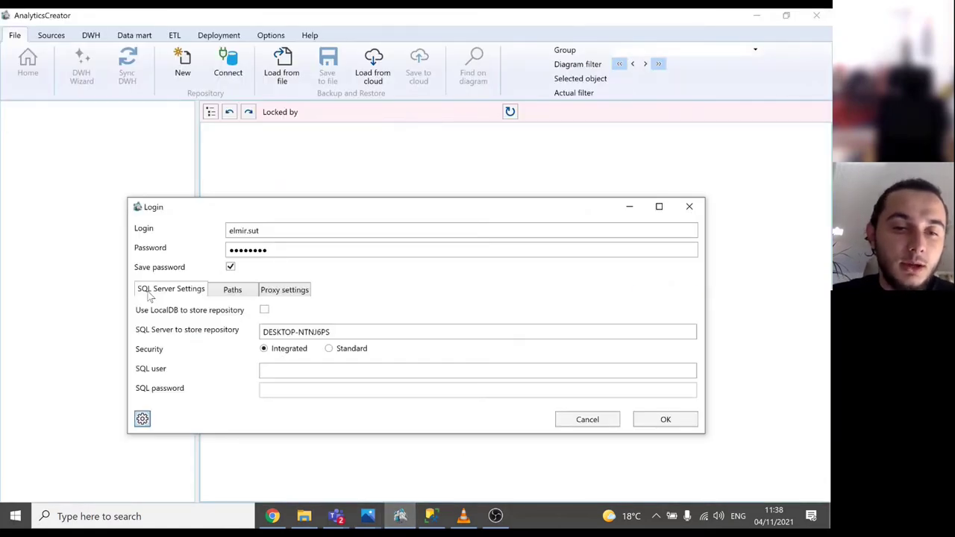
{"action": "left_click", "coordinate": [232, 291]}
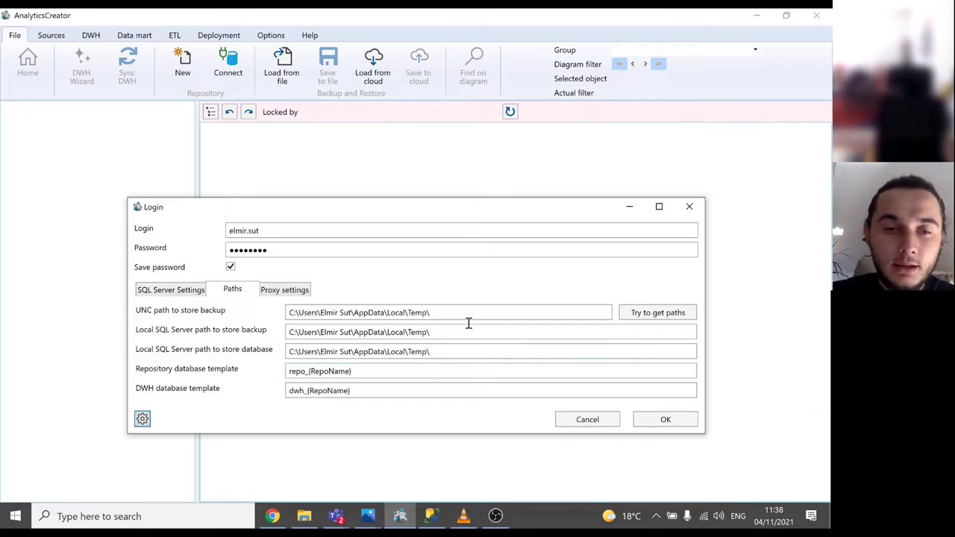
{"action": "left_click", "coordinate": [193, 291]}
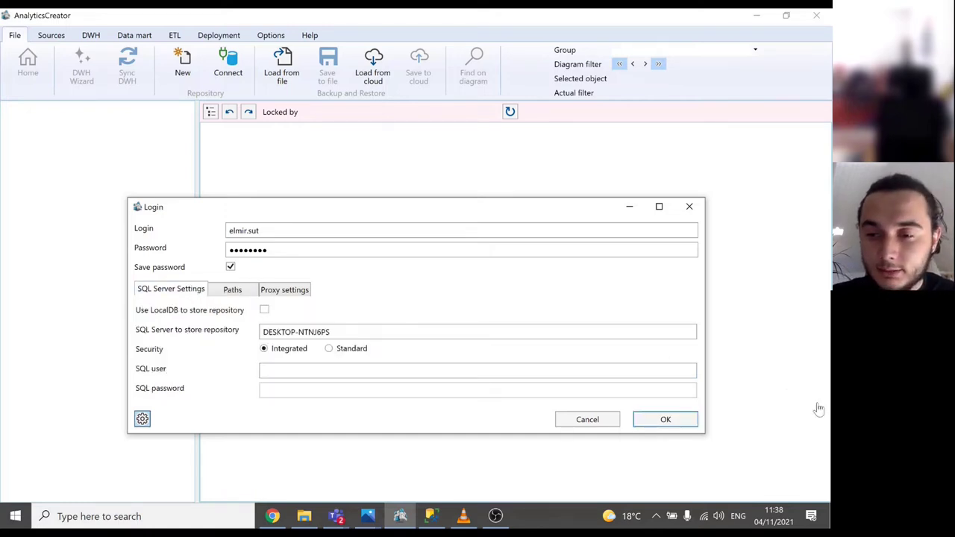
{"action": "left_click", "coordinate": [665, 420]}
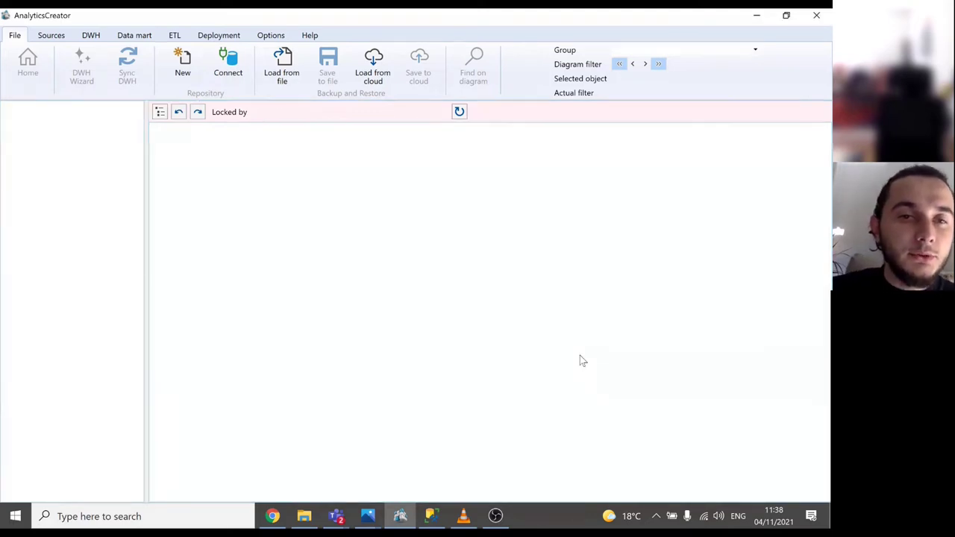
Create a new repository named AC_Congress
{"action": "left_click", "coordinate": [185, 72]}
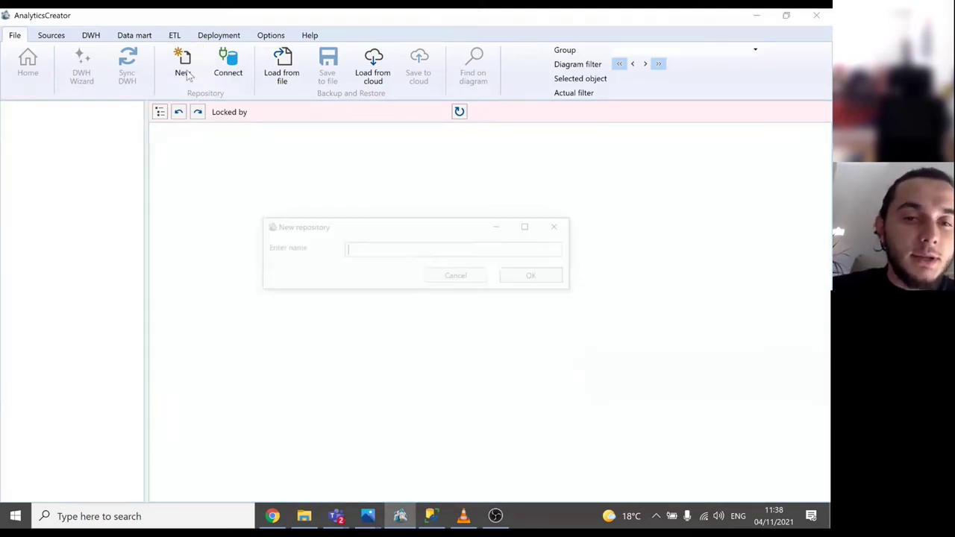
{"action": "type", "text": "A"}
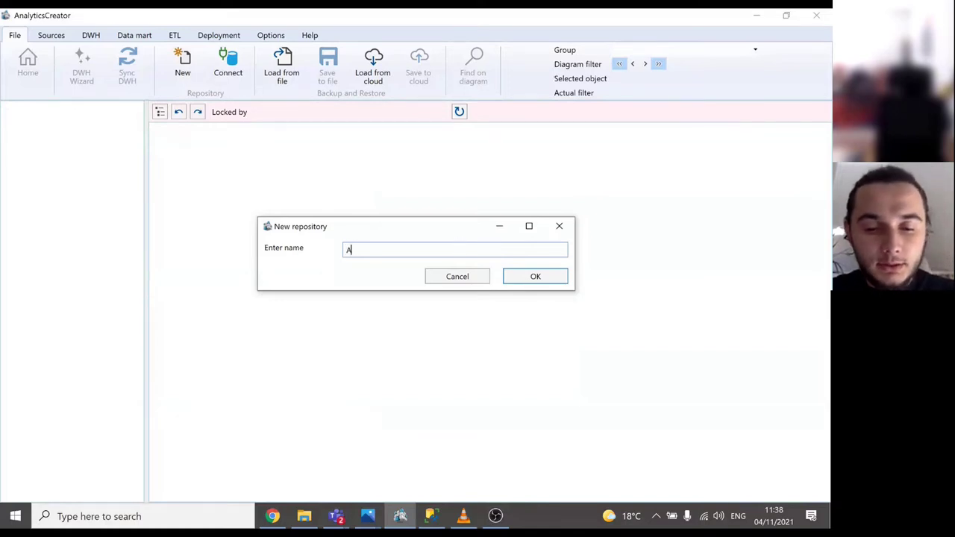
{"action": "type", "text": "C_Congre"}
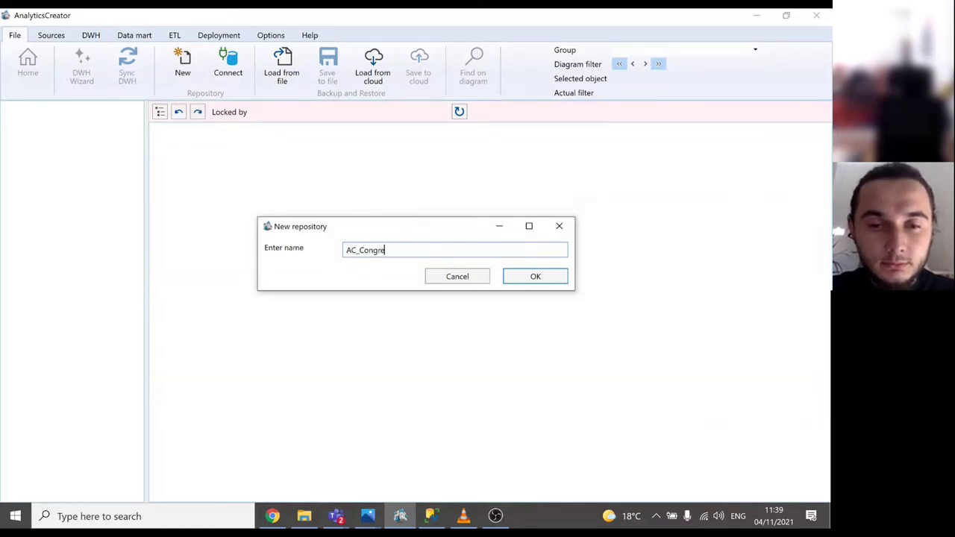
{"action": "type", "text": "ss"}
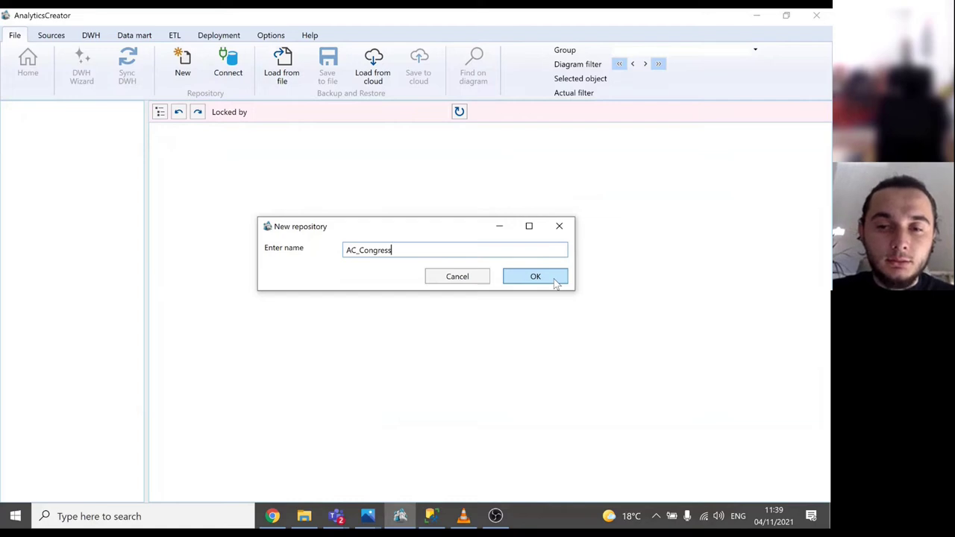
{"action": "left_click", "coordinate": [555, 282]}
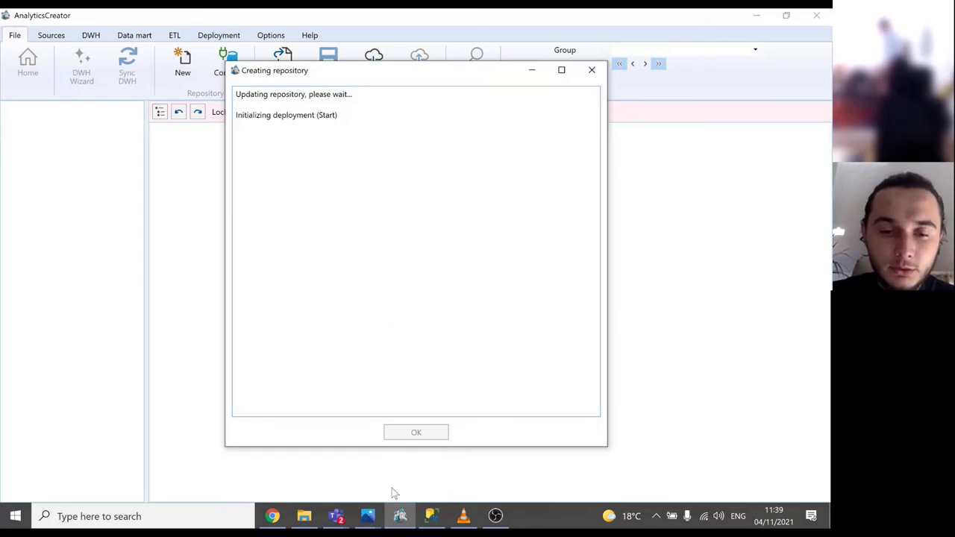
Review the People.jpg source overview in Photos and the AC_Congress folder's contents in File Explorer
{"action": "mouse_move", "coordinate": [362, 518]}
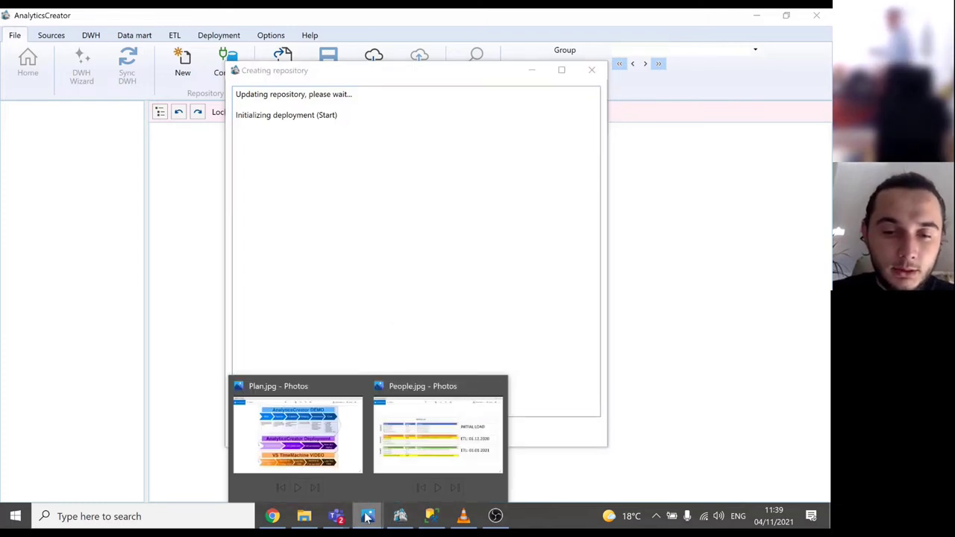
{"action": "left_click", "coordinate": [481, 440]}
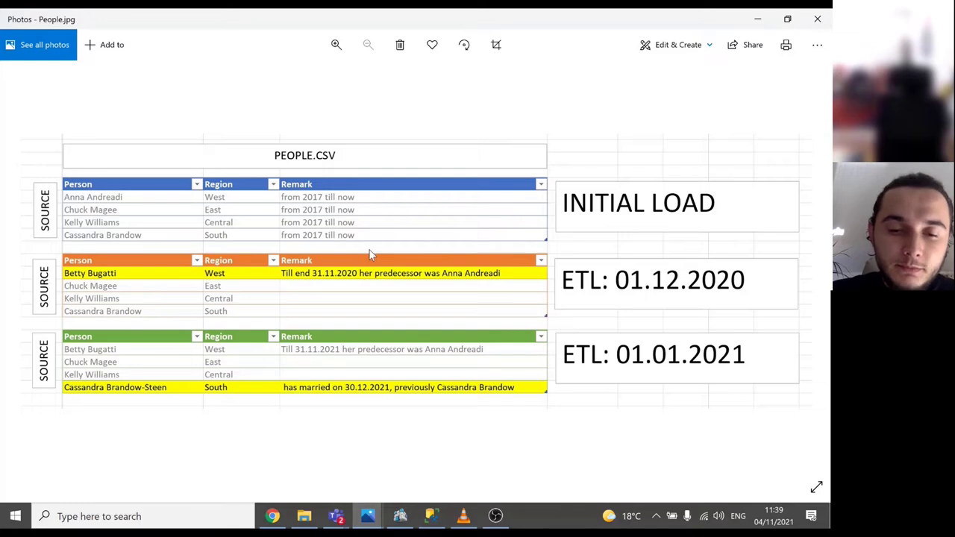
{"action": "left_click", "coordinate": [400, 516]}
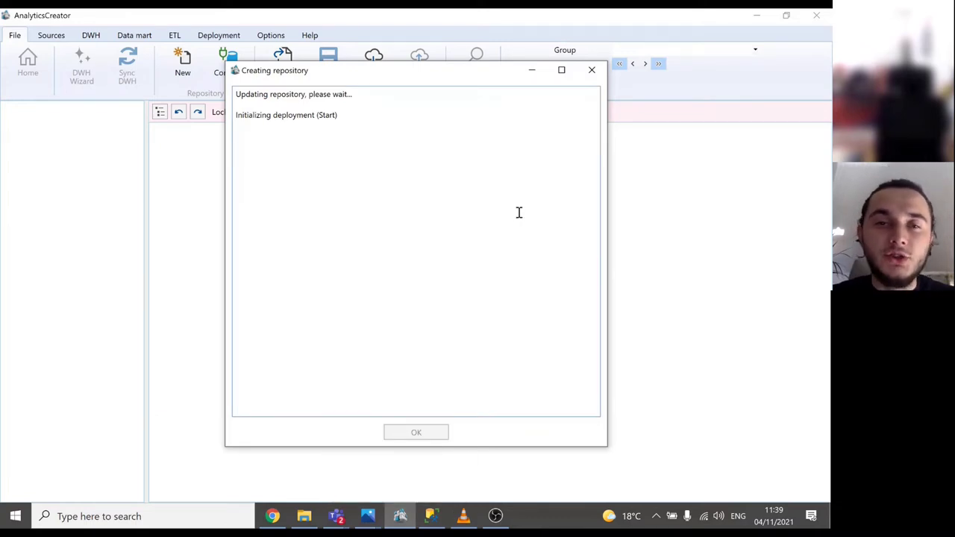
{"action": "left_click", "coordinate": [303, 516]}
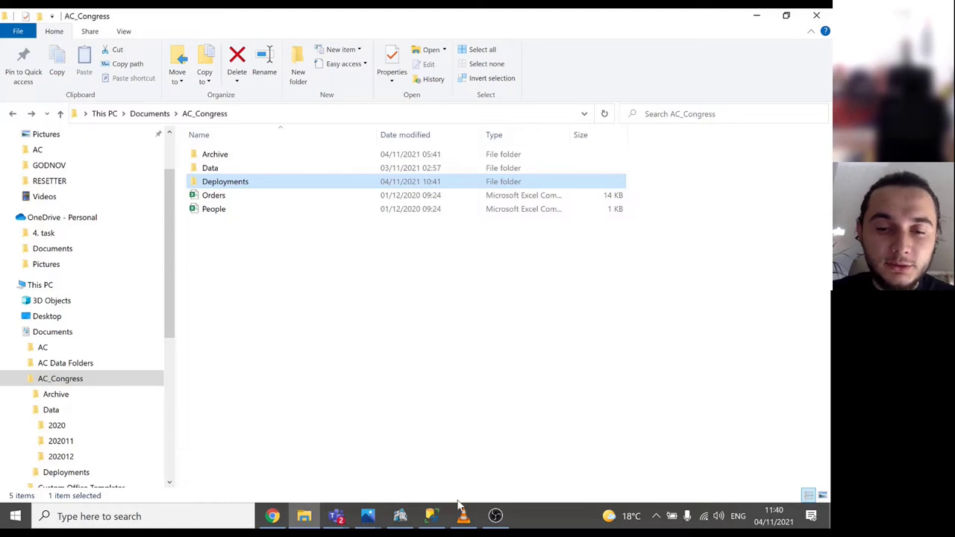
Return to AnalyticsCreator, finish the repository creation, and start a new connector named CSV with the connector type CSV
{"action": "left_click", "coordinate": [400, 516]}
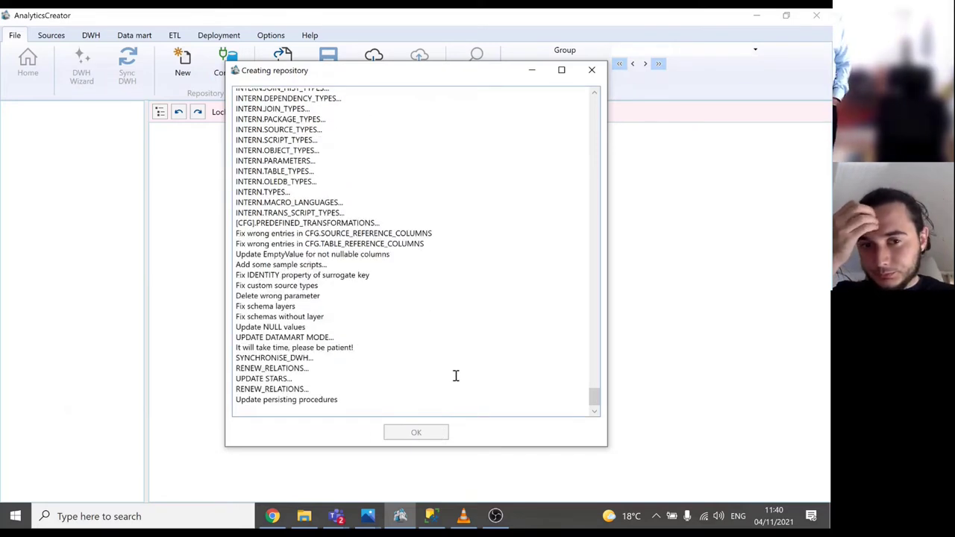
{"action": "left_click", "coordinate": [436, 433]}
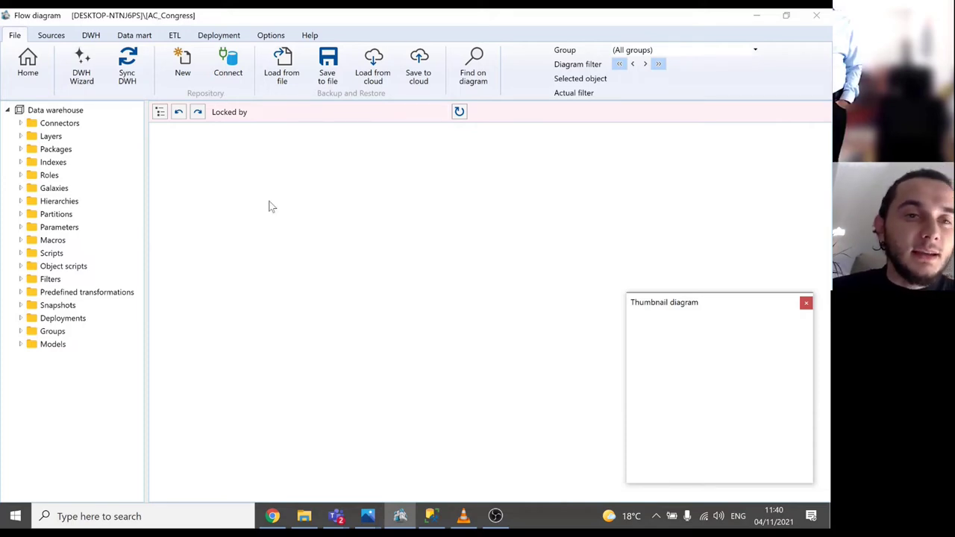
{"action": "right_click", "coordinate": [34, 129]}
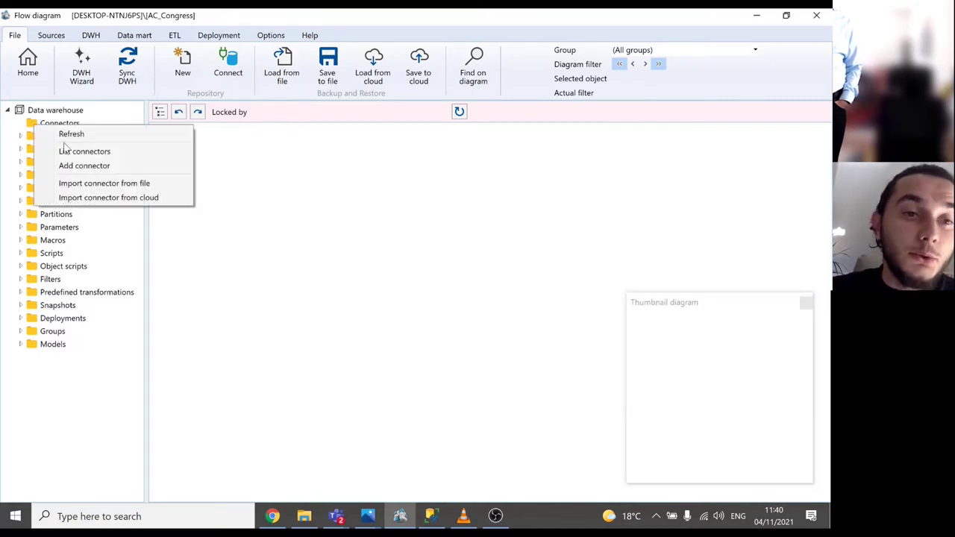
{"action": "left_click", "coordinate": [78, 164]}
{"action": "left_click", "coordinate": [256, 145]}
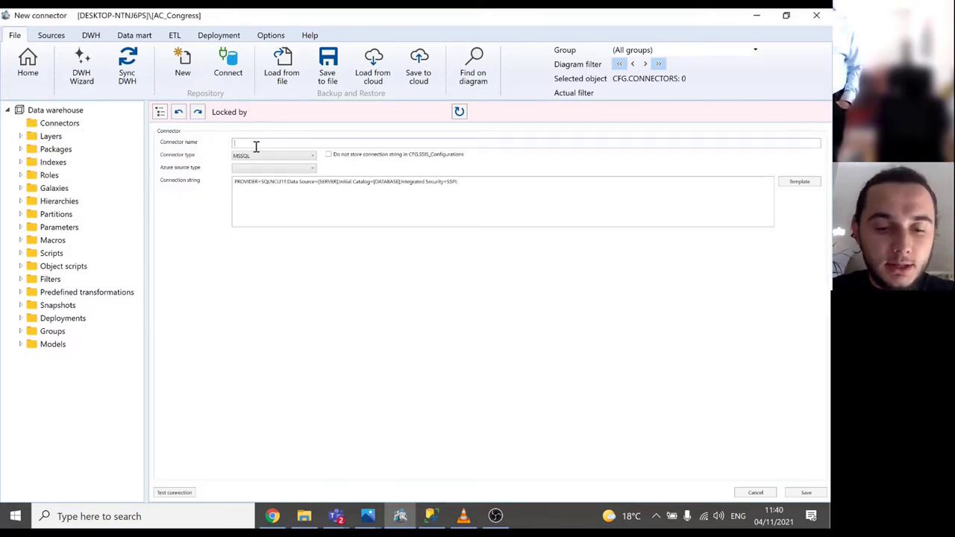
{"action": "type", "text": "CSV"}
{"action": "left_click", "coordinate": [270, 157]}
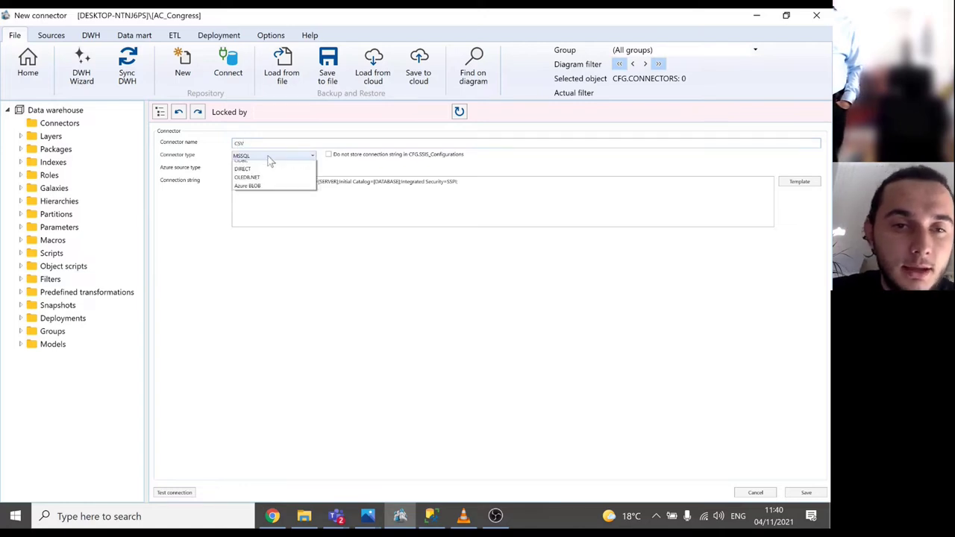
{"action": "left_click", "coordinate": [270, 183]}
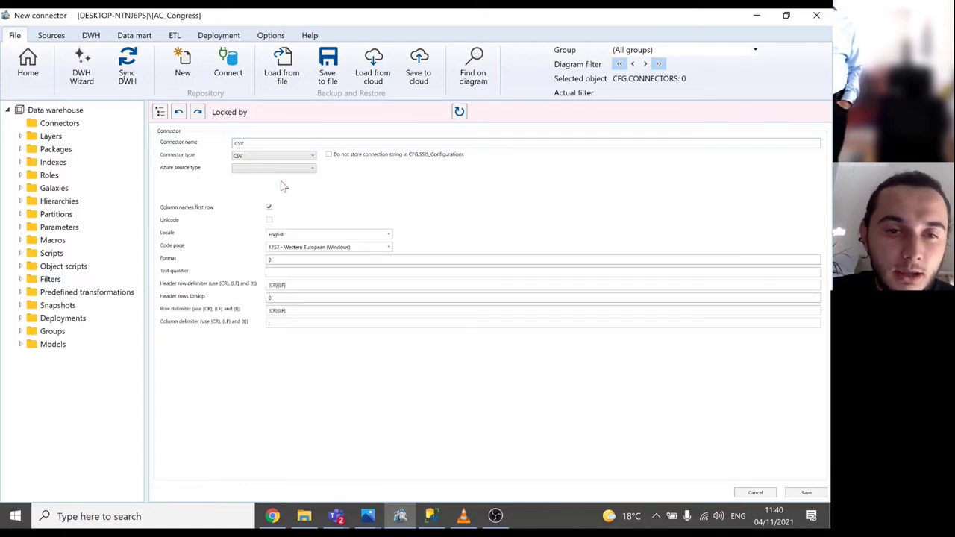
Set the CSV connector's locale to German (Austria) and its column delimiter to |, and save the connector
{"action": "left_click", "coordinate": [326, 234]}
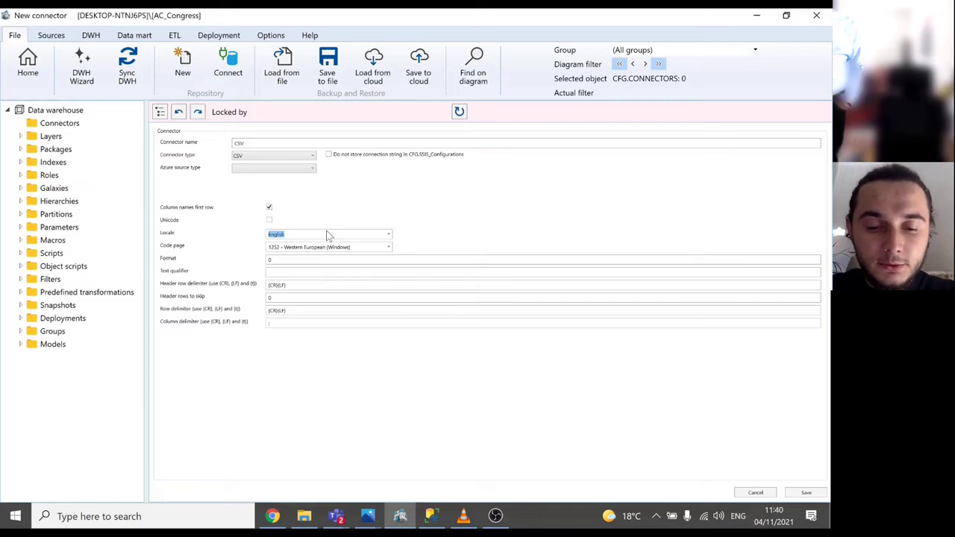
{"action": "type", "text": "German (Austria"}
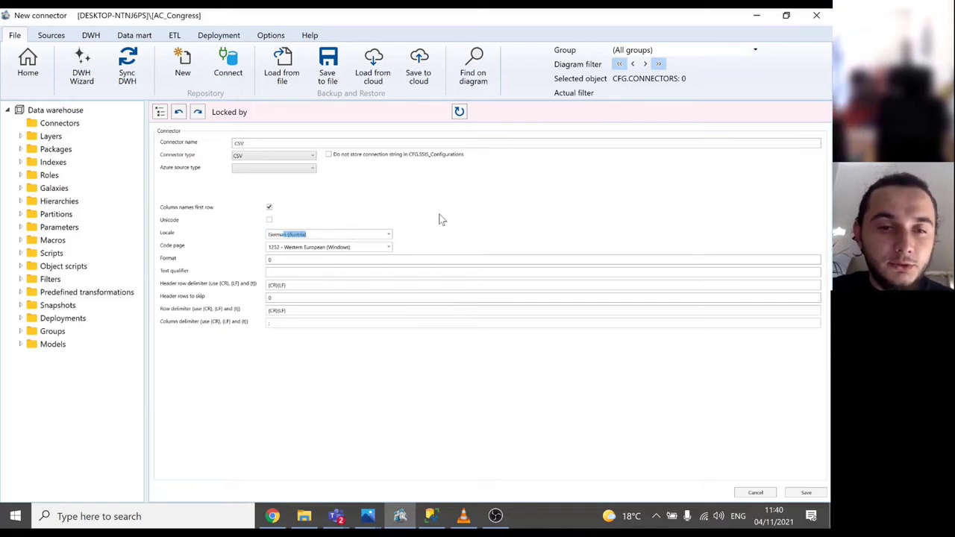
{"action": "left_click", "coordinate": [335, 322]}
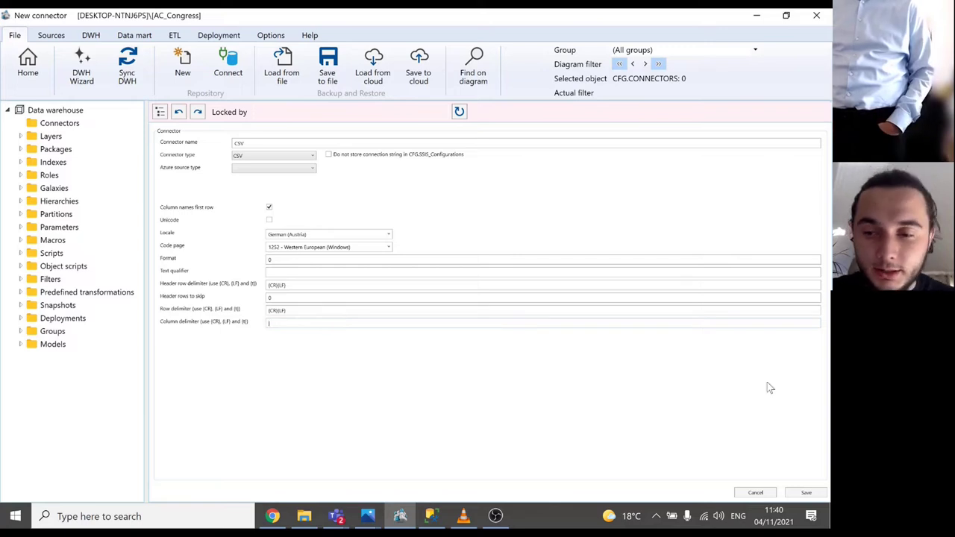
{"action": "left_click", "coordinate": [812, 491]}
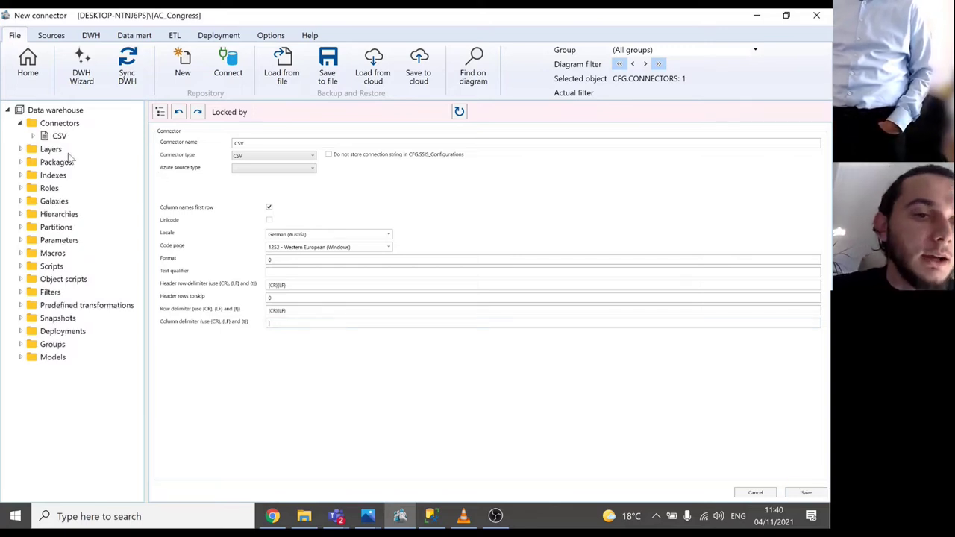
Start a new source named Orders under the CSV connector
{"action": "left_click", "coordinate": [32, 136]}
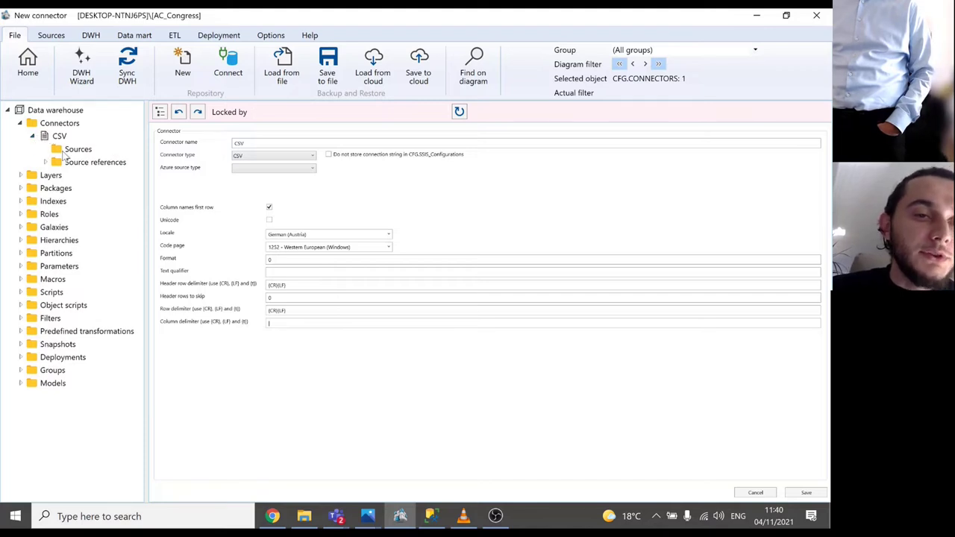
{"action": "right_click", "coordinate": [64, 150]}
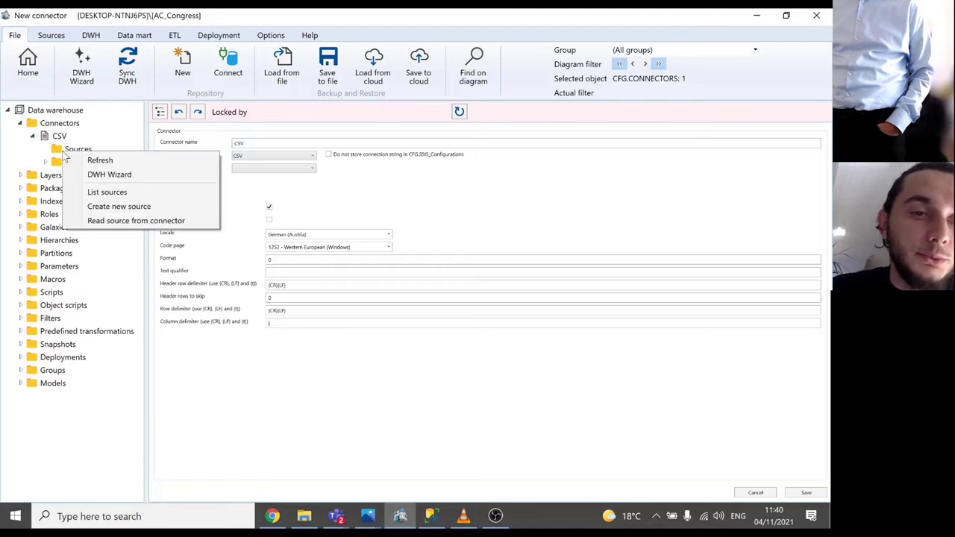
{"action": "left_click", "coordinate": [122, 209]}
{"action": "type", "text": "Orders"}
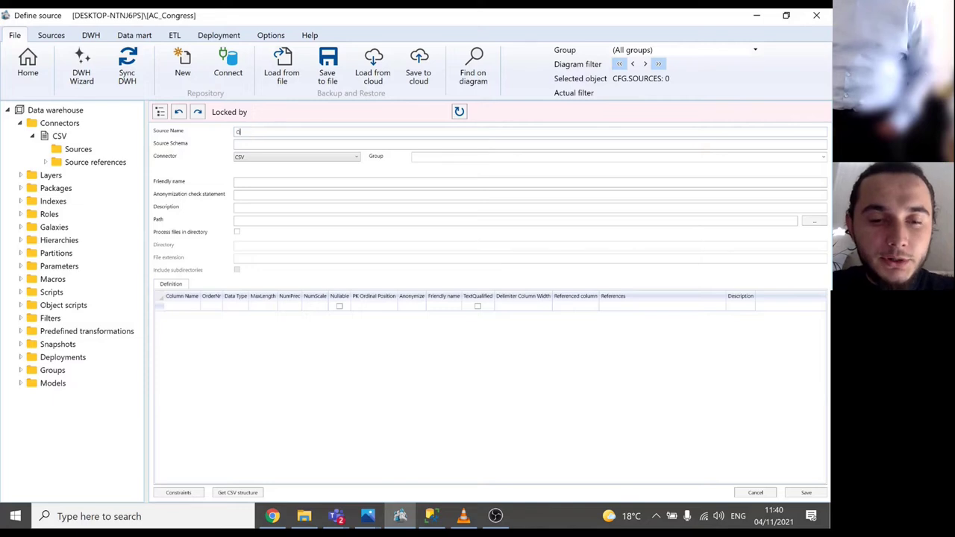
Copy the AC_Congress folder path from File Explorer, point the Orders source's path to Orders.csv in that folder, and save the source
{"action": "left_click", "coordinate": [304, 517]}
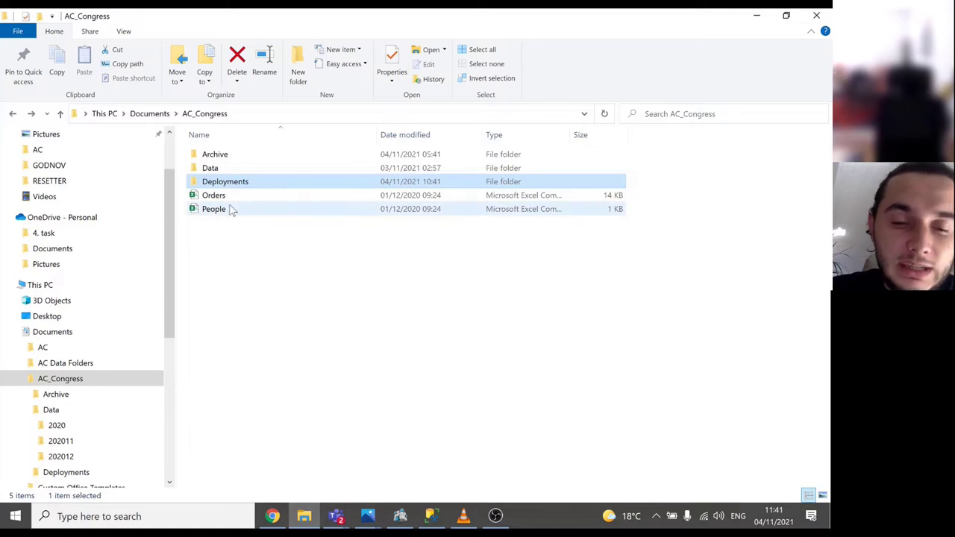
{"action": "left_click", "coordinate": [306, 517]}
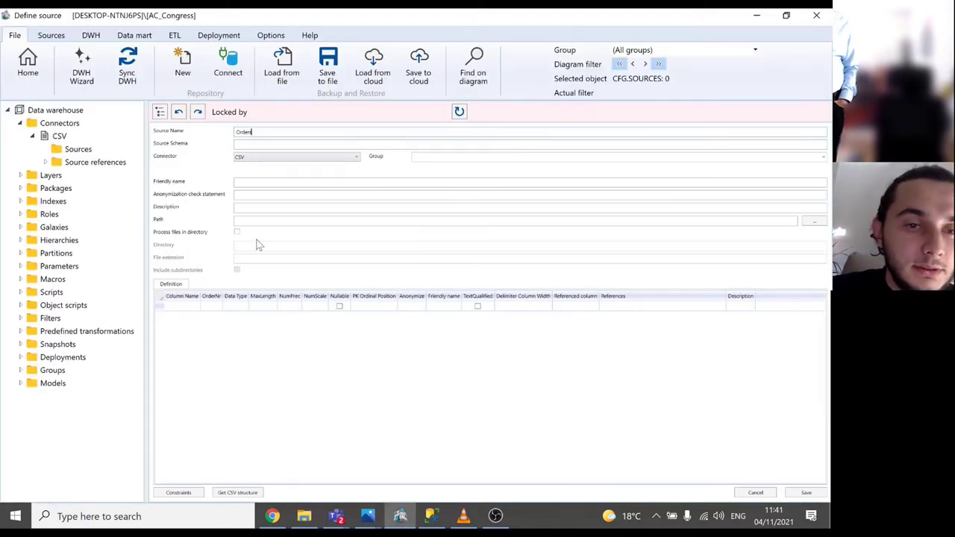
{"action": "left_click", "coordinate": [305, 518]}
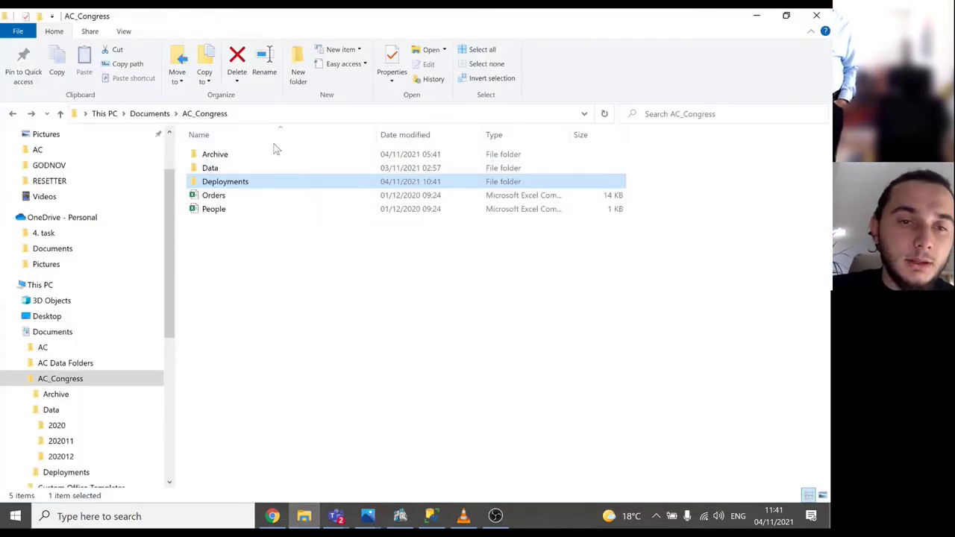
{"action": "left_click", "coordinate": [269, 113]}
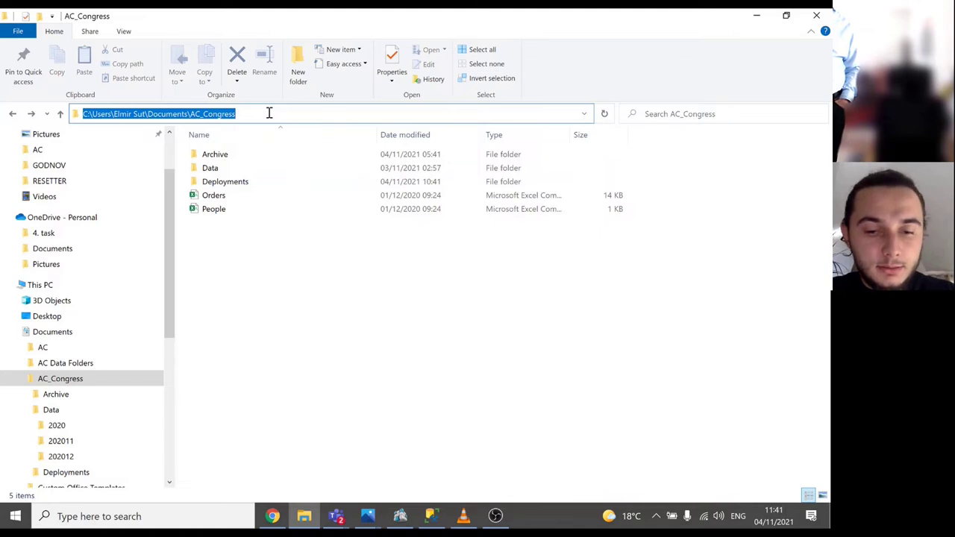
{"action": "left_click", "coordinate": [400, 516]}
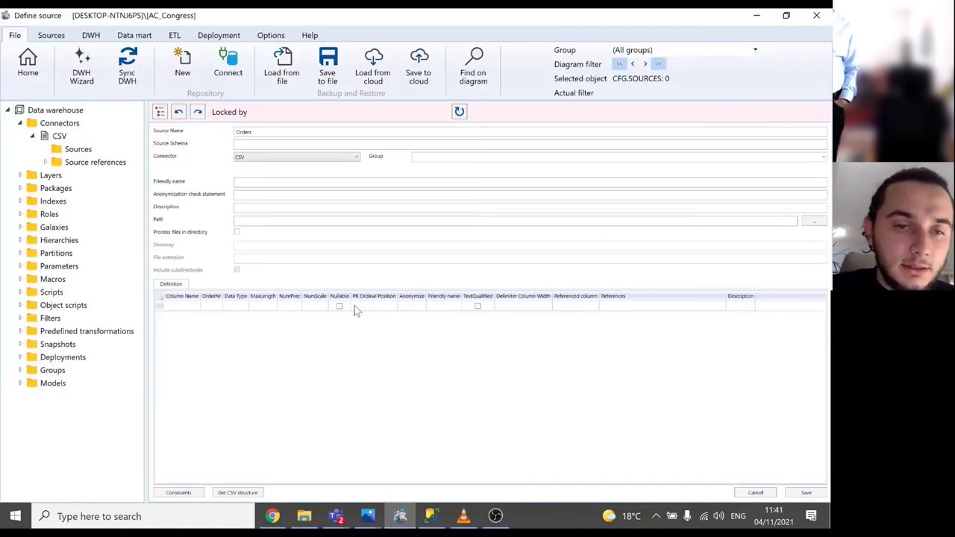
{"action": "type", "text": "C:\\Users\\Emir Sut\\Documents\\AC_Congress"}
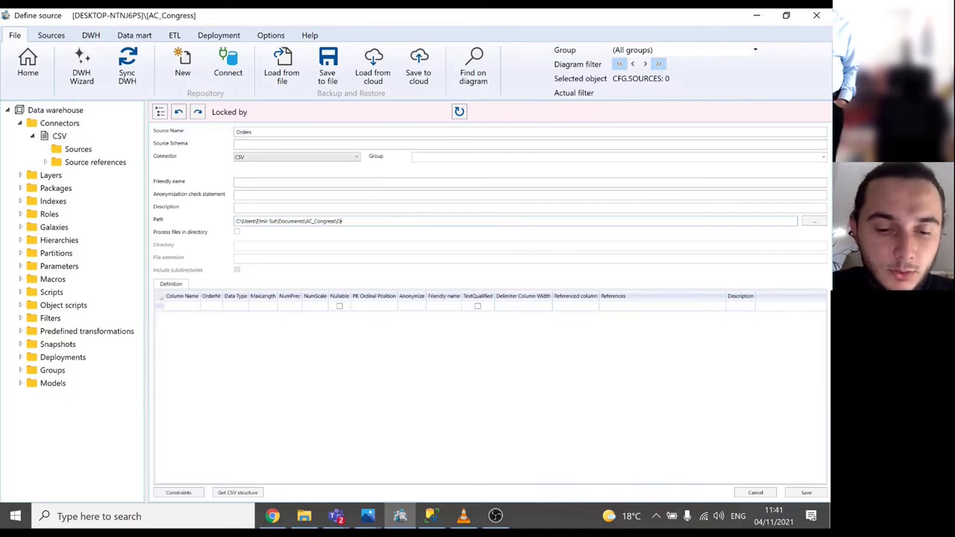
{"action": "type", "text": "\\Orders.csv"}
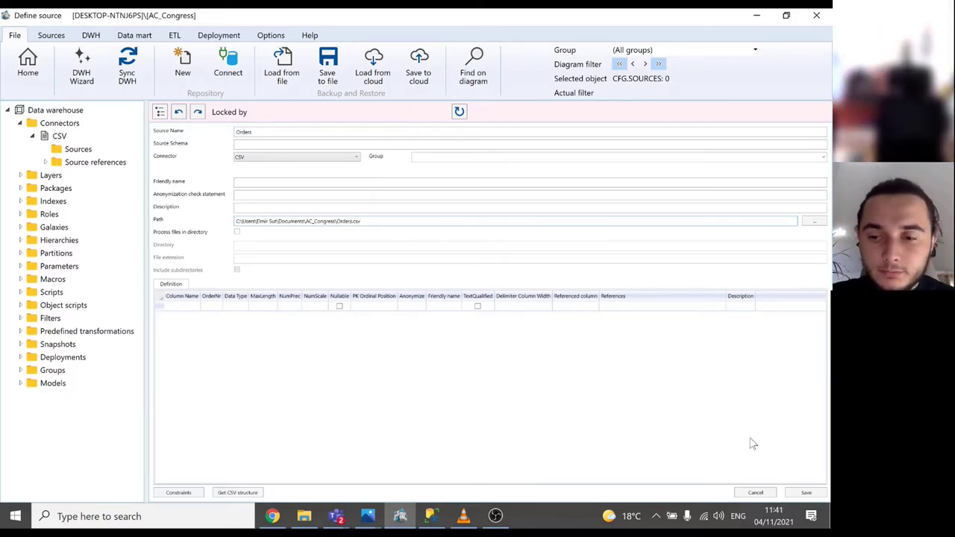
{"action": "left_click", "coordinate": [802, 491]}
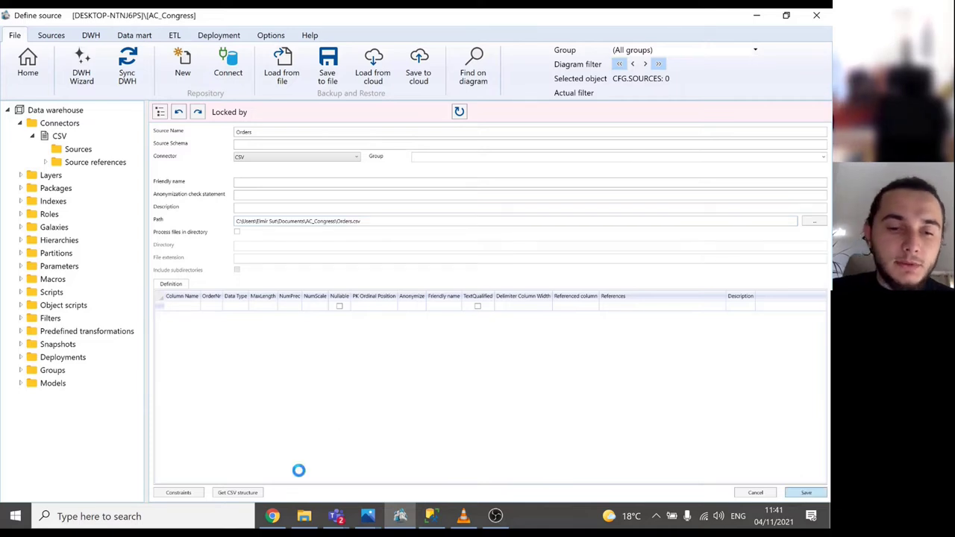
Read the CSV structure into the Orders source, set Row ID's primary key ordinal position to 1, and save the source
{"action": "left_click", "coordinate": [257, 495]}
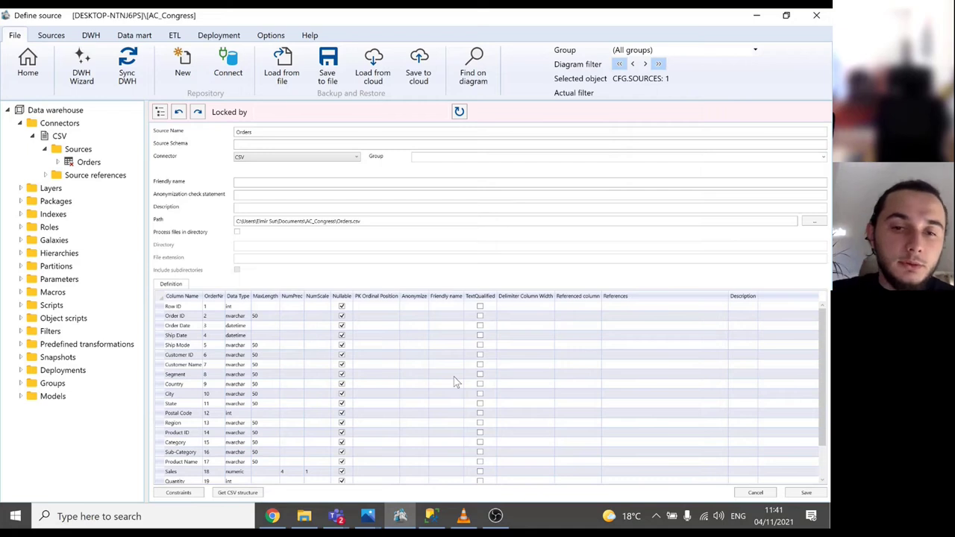
{"action": "left_click", "coordinate": [367, 308]}
{"action": "type", "text": "1"}
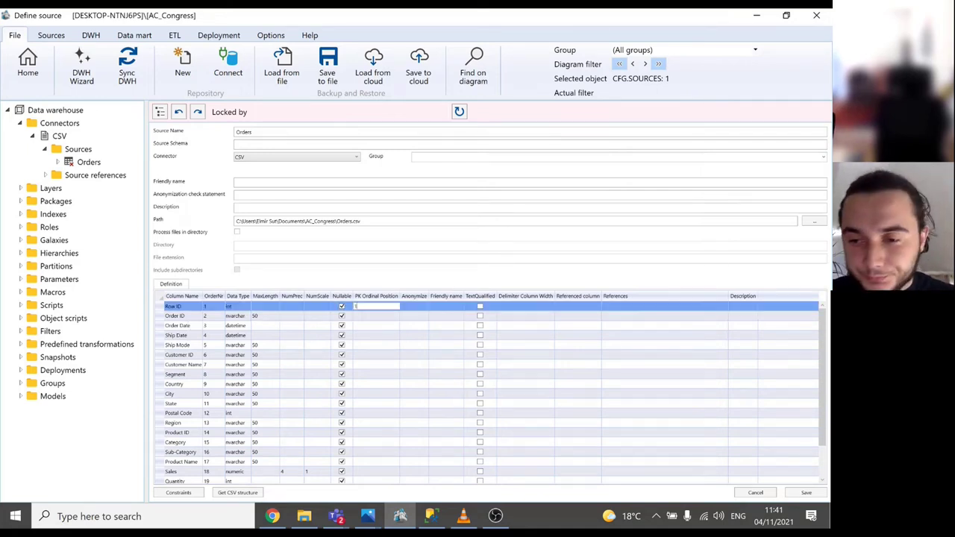
{"action": "left_click", "coordinate": [816, 497]}
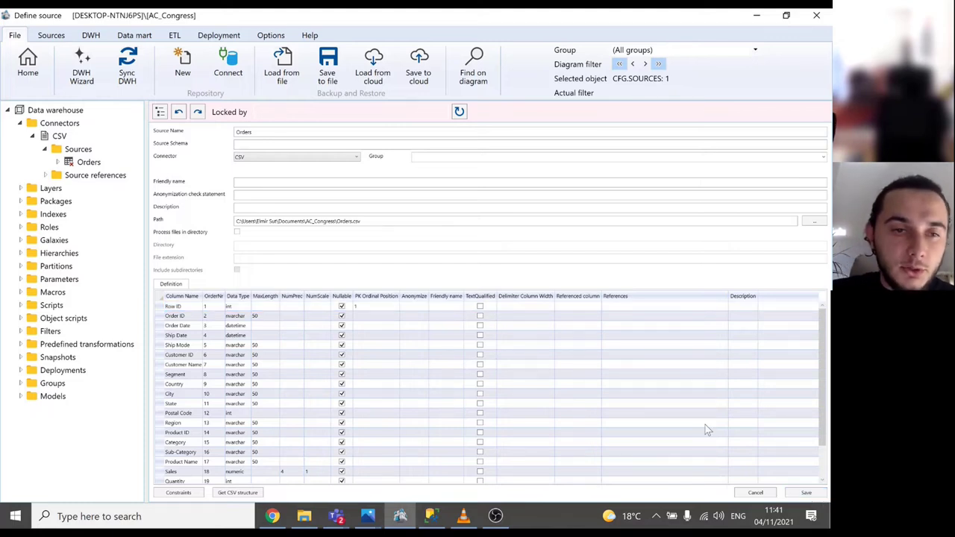
Create a source named People under the CSV connector, pointing to People.csv in the AC_Congress folder, with its CSV structure loaded, and save it
{"action": "right_click", "coordinate": [65, 151]}
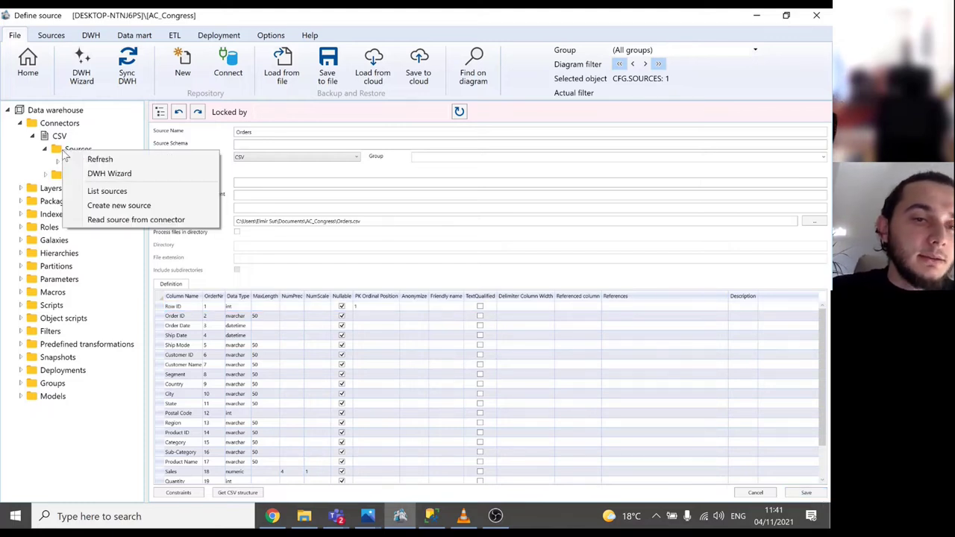
{"action": "left_click", "coordinate": [120, 205]}
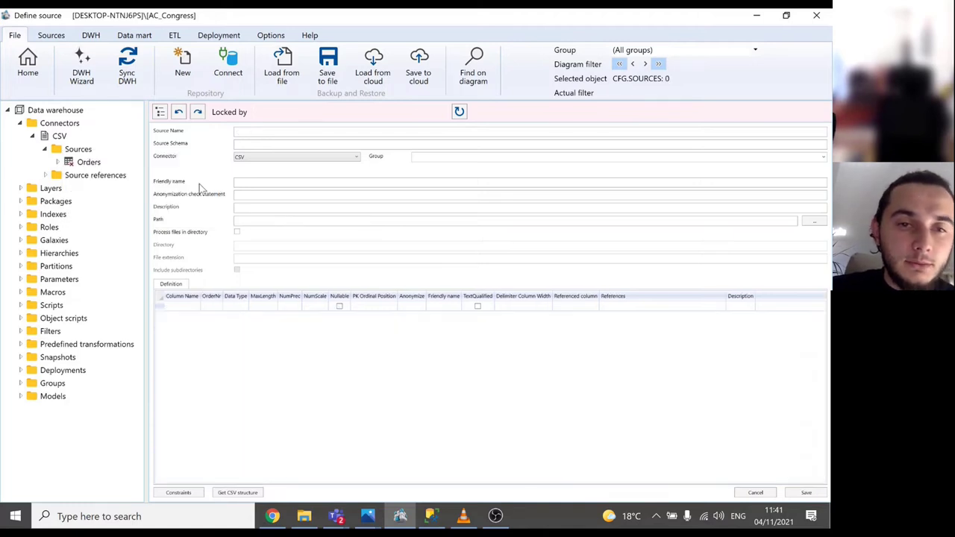
{"action": "type", "text": "People"}
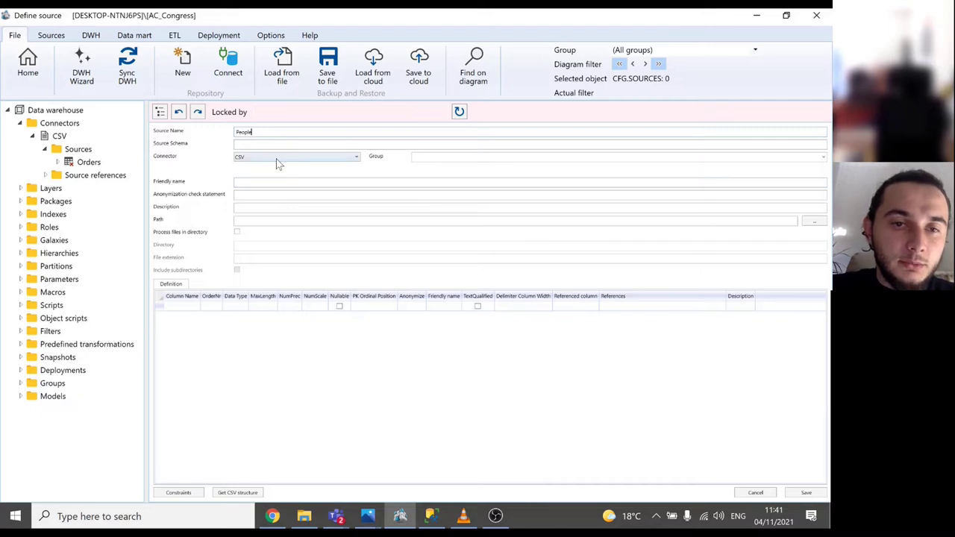
{"action": "left_click", "coordinate": [278, 219]}
{"action": "type", "text": "C:\\Users\\Emir Sut\\Documents\\AC_Congress"}
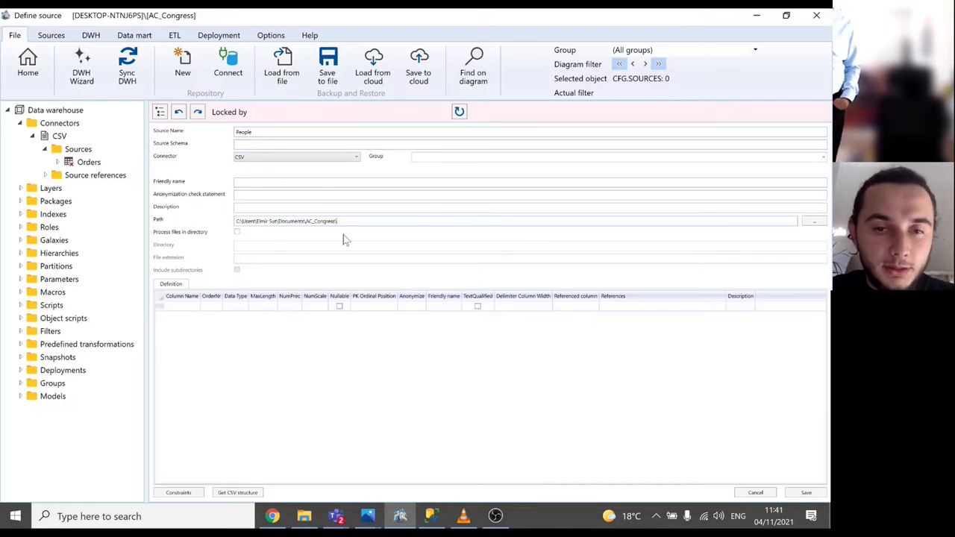
{"action": "type", "text": "\\People.csv"}
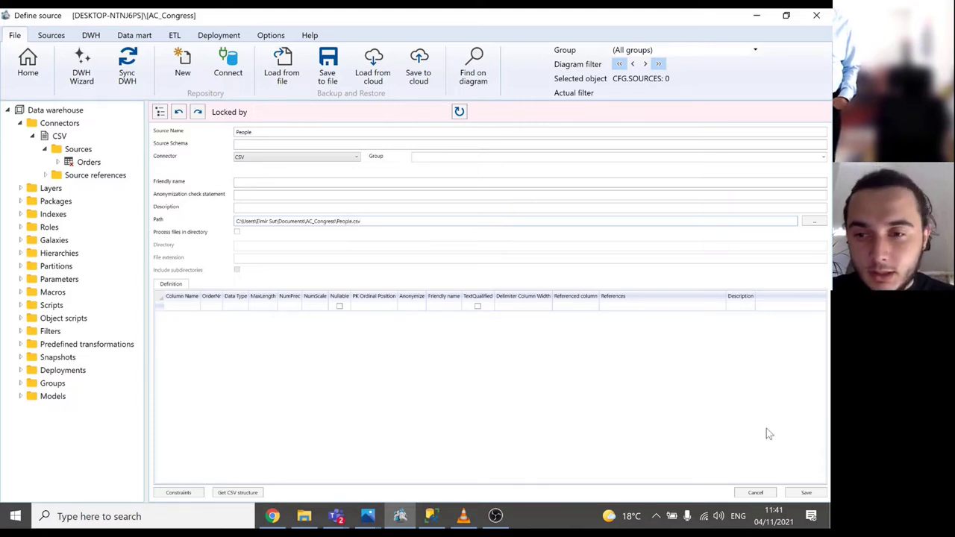
{"action": "left_click", "coordinate": [805, 493]}
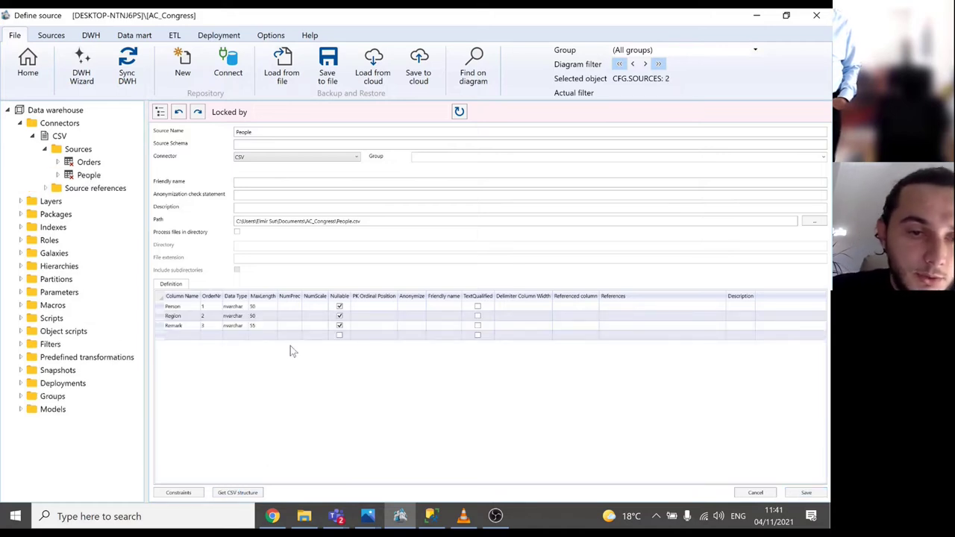
Set the Region column's primary key ordinal position to 1 in the People source, save it, and return to the flow diagram
{"action": "left_click", "coordinate": [366, 317]}
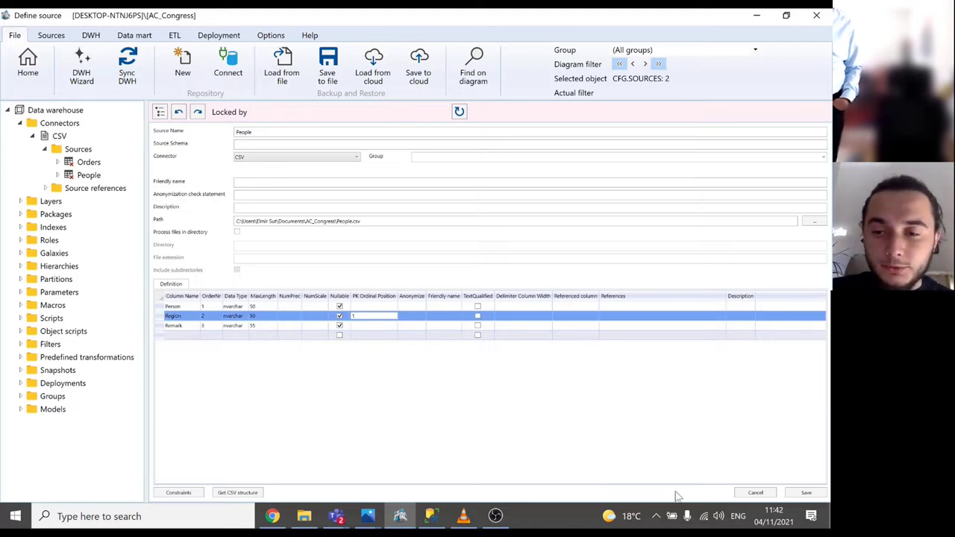
{"action": "left_click", "coordinate": [806, 494]}
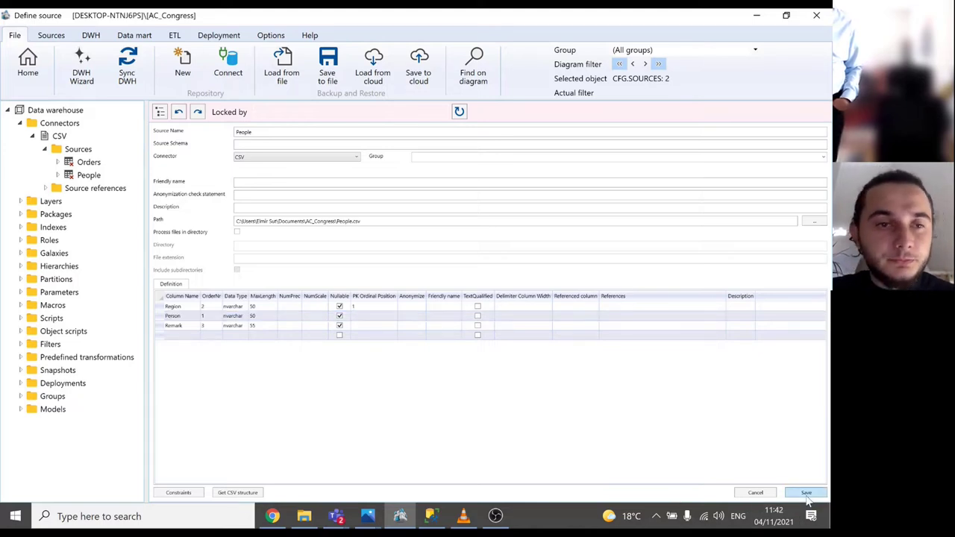
{"action": "left_click", "coordinate": [30, 67]}
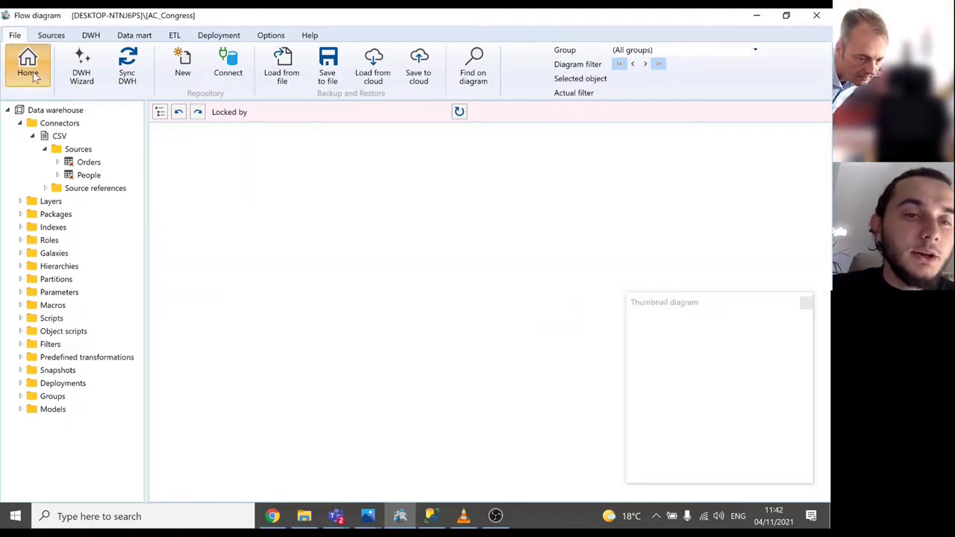
{"action": "right_click", "coordinate": [47, 73]}
{"action": "left_click", "coordinate": [348, 262]}
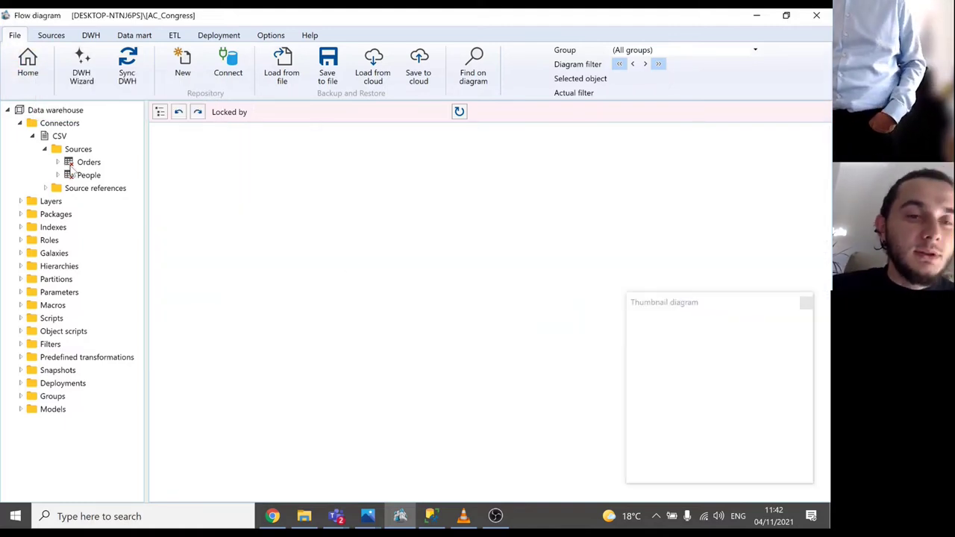
Switch to Photos to check the demo plan in Plan.jpg, and return to AnalyticsCreator
{"action": "left_click", "coordinate": [370, 514]}
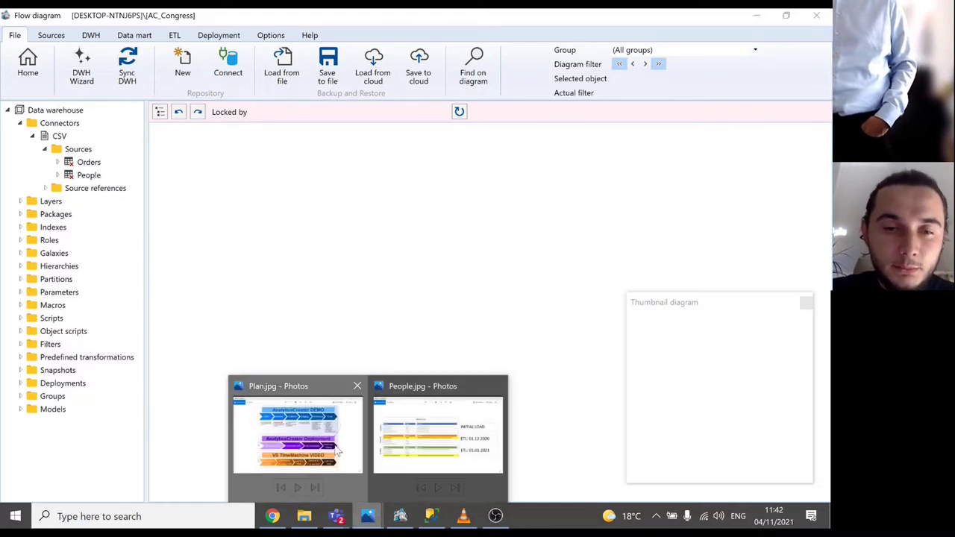
{"action": "left_click", "coordinate": [351, 463]}
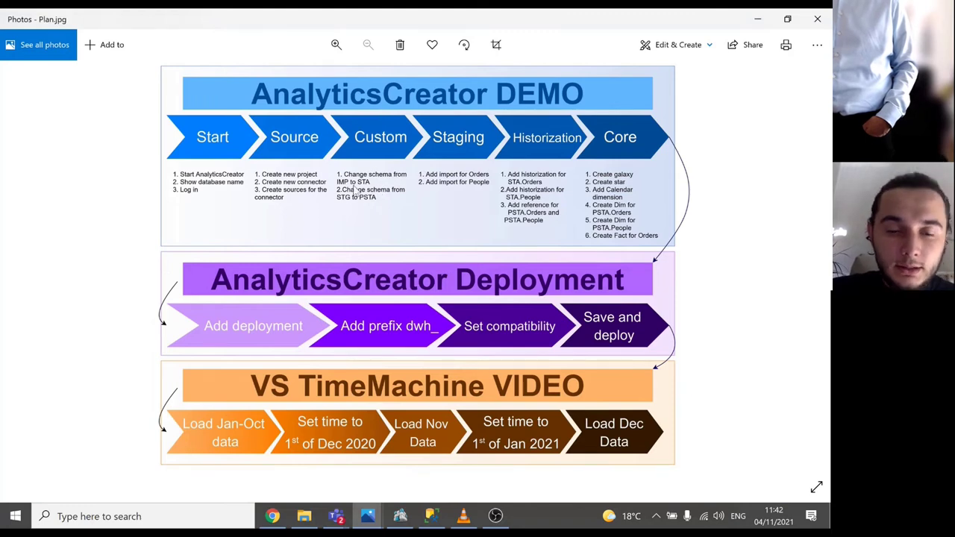
{"action": "left_click", "coordinate": [400, 516]}
Rename the Staging schema to STA and the Persisted staging schema to PSTA, save the schema list, and return to the flow diagram
{"action": "left_click", "coordinate": [51, 35]}
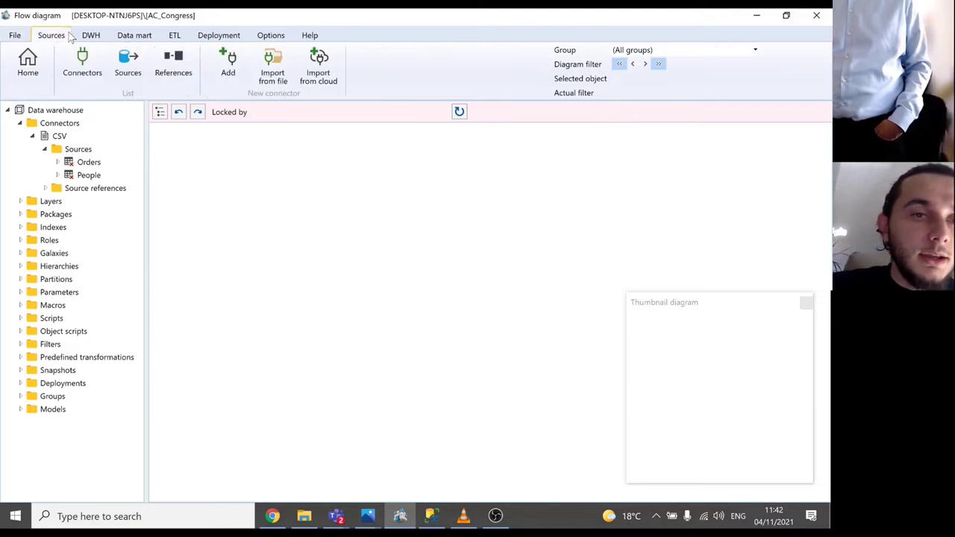
{"action": "left_click", "coordinate": [90, 35]}
{"action": "left_click", "coordinate": [128, 61]}
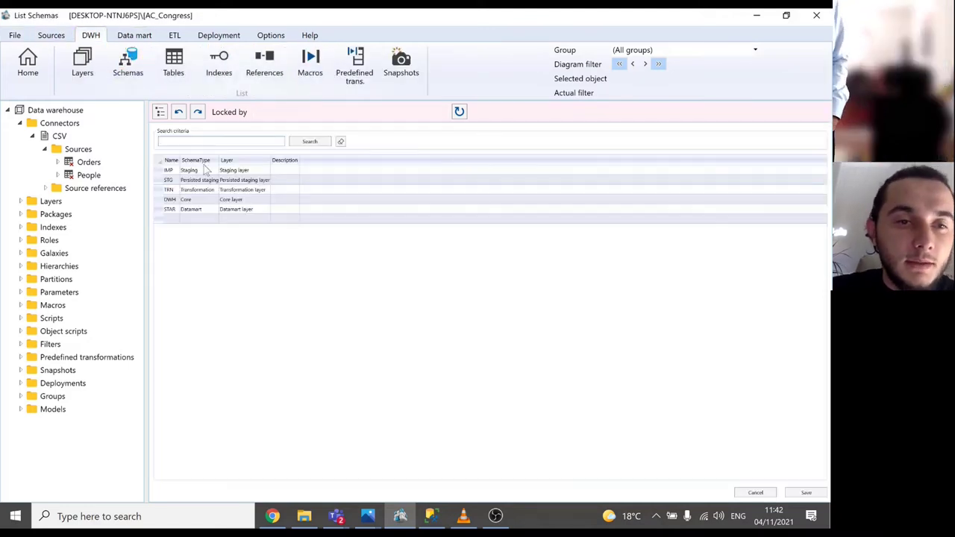
{"action": "left_click", "coordinate": [176, 170]}
{"action": "type", "text": "STA"}
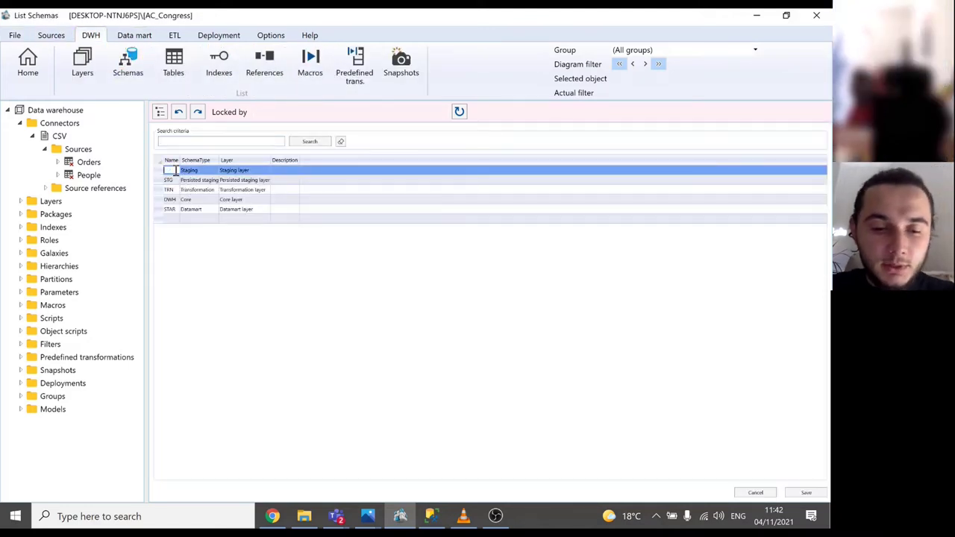
{"action": "left_click", "coordinate": [177, 181]}
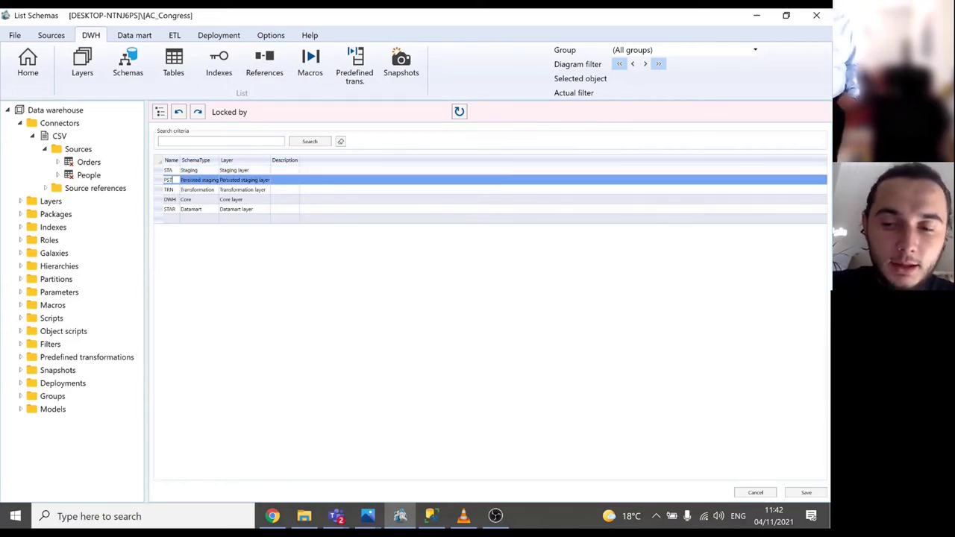
{"action": "type", "text": "PSTA"}
{"action": "left_click", "coordinate": [806, 493]}
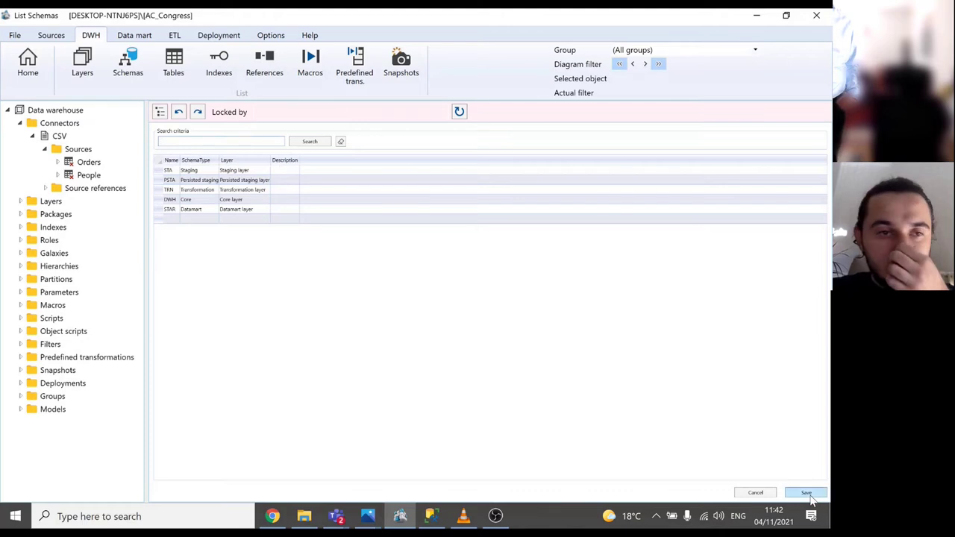
{"action": "left_click", "coordinate": [28, 63]}
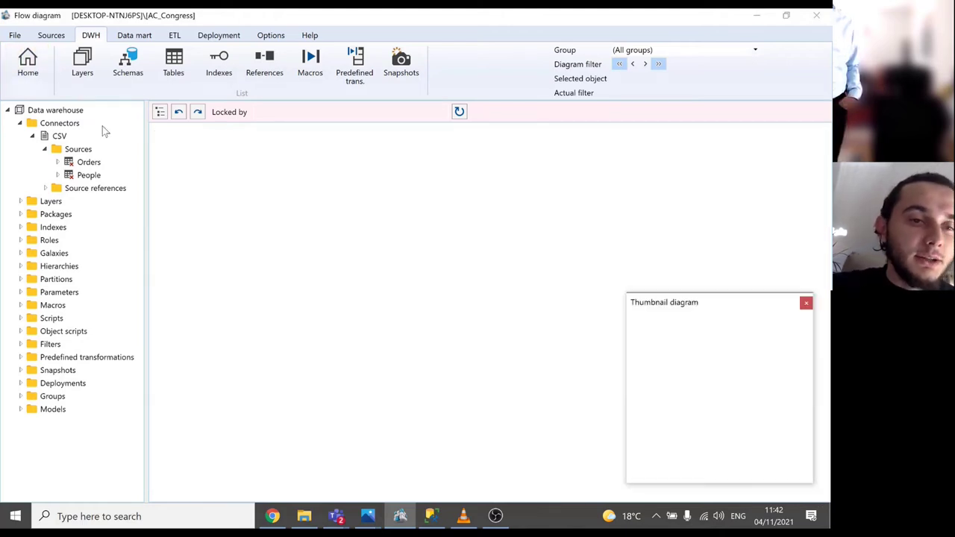
Add an import of the Orders source into the STA schema with the package Import_Orders, and close the thumbnail diagram
{"action": "right_click", "coordinate": [79, 164]}
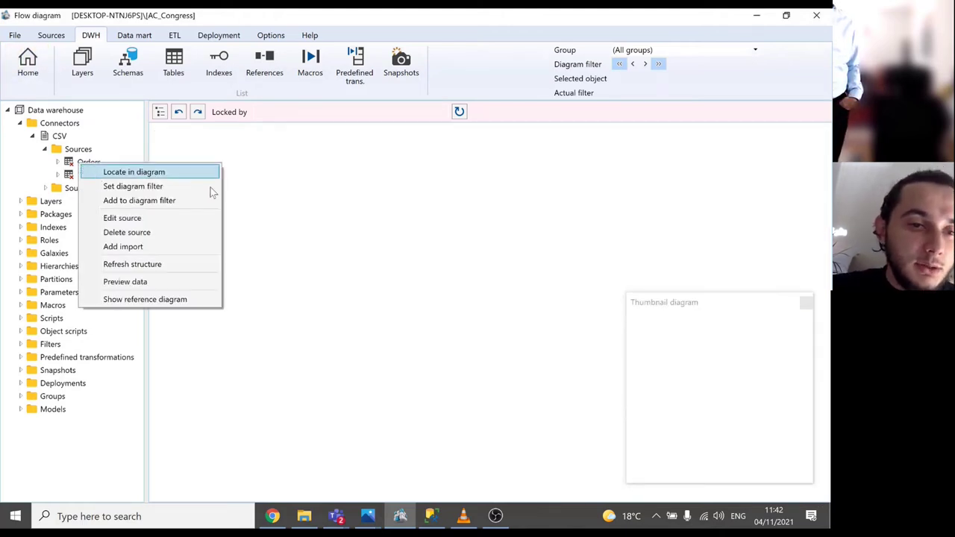
{"action": "left_click", "coordinate": [159, 254]}
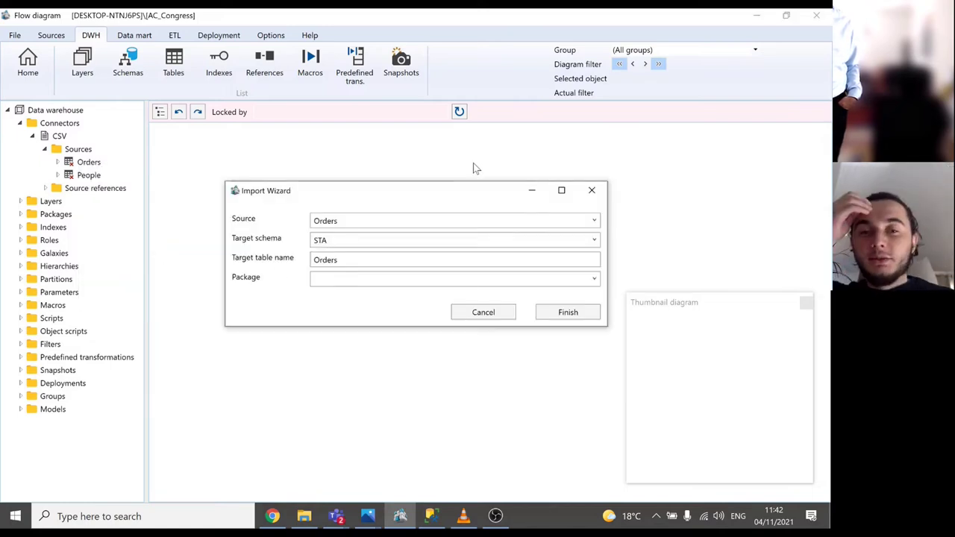
{"action": "left_click", "coordinate": [384, 284]}
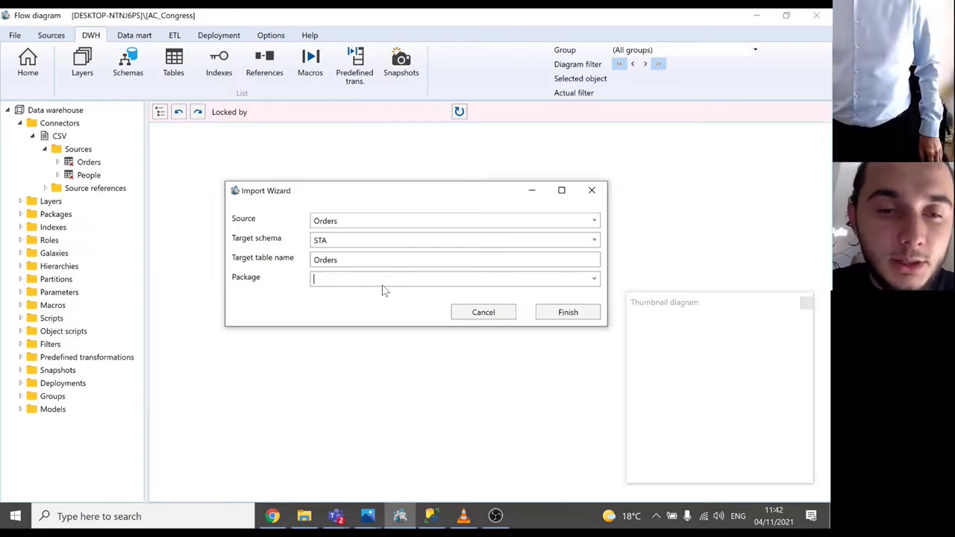
{"action": "type", "text": "Im"}
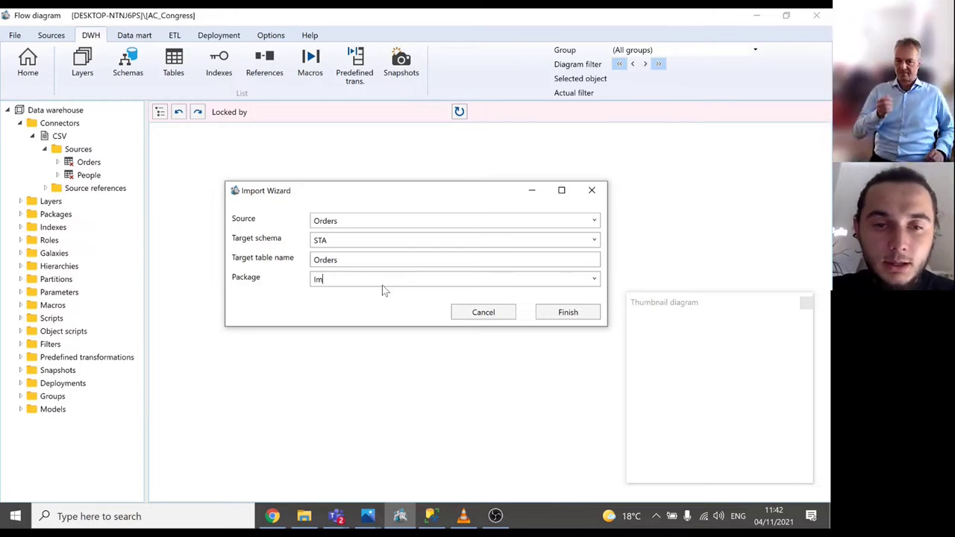
{"action": "type", "text": "port_"}
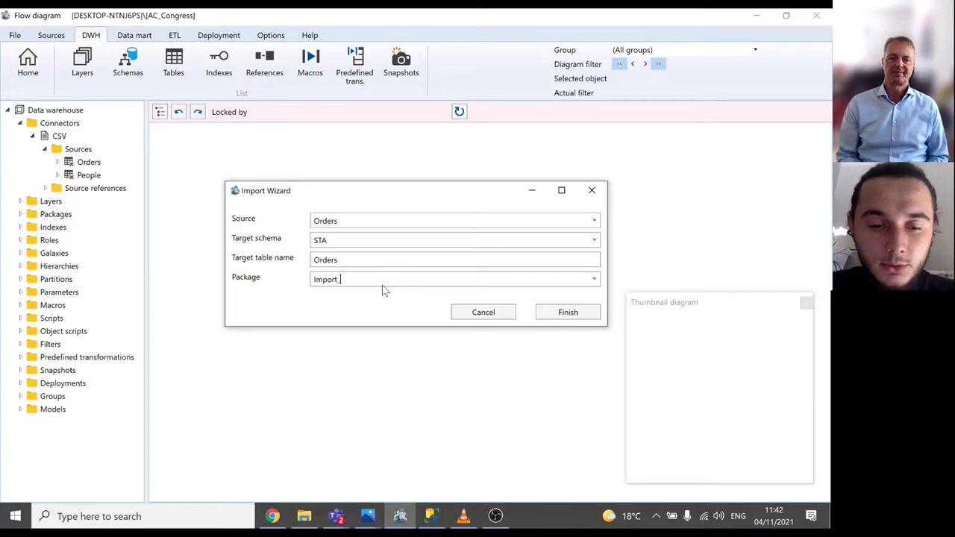
{"action": "type", "text": "Orders"}
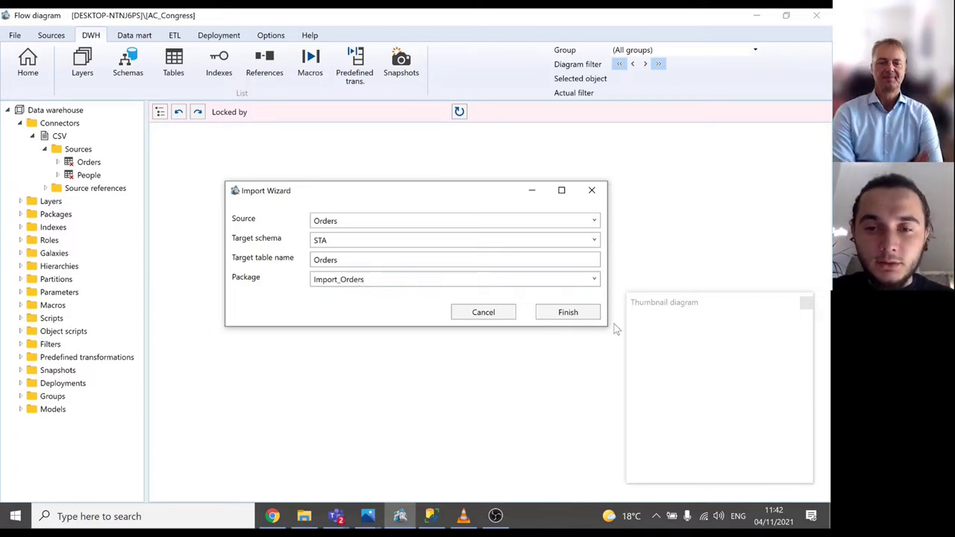
{"action": "left_click", "coordinate": [569, 313]}
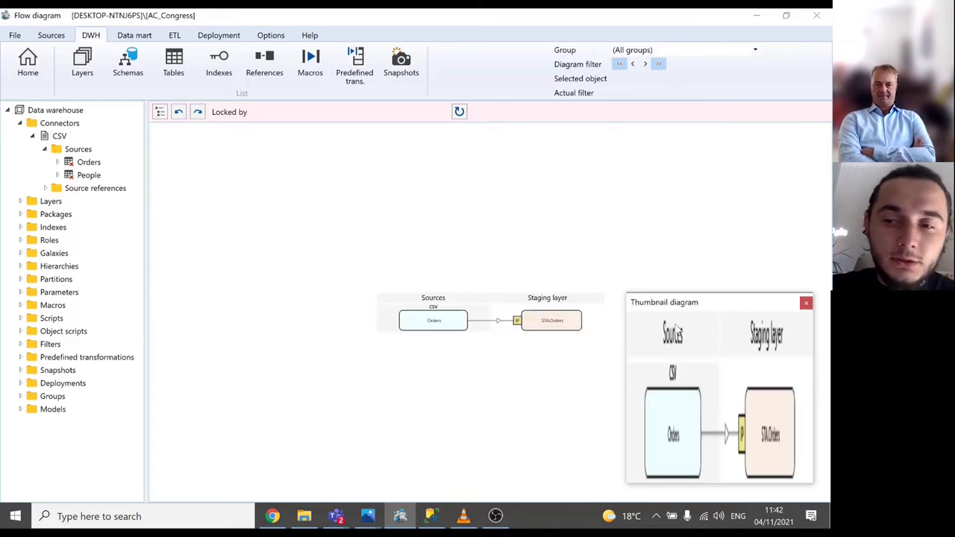
{"action": "left_click", "coordinate": [806, 303]}
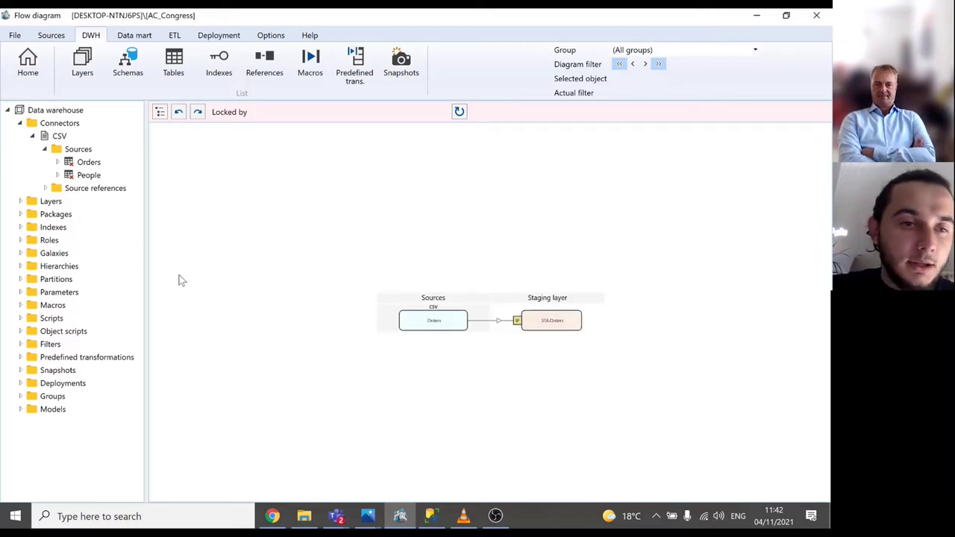
Add an import of the People source into table People of the STA schema with the package Import_People
{"action": "right_click", "coordinate": [91, 177]}
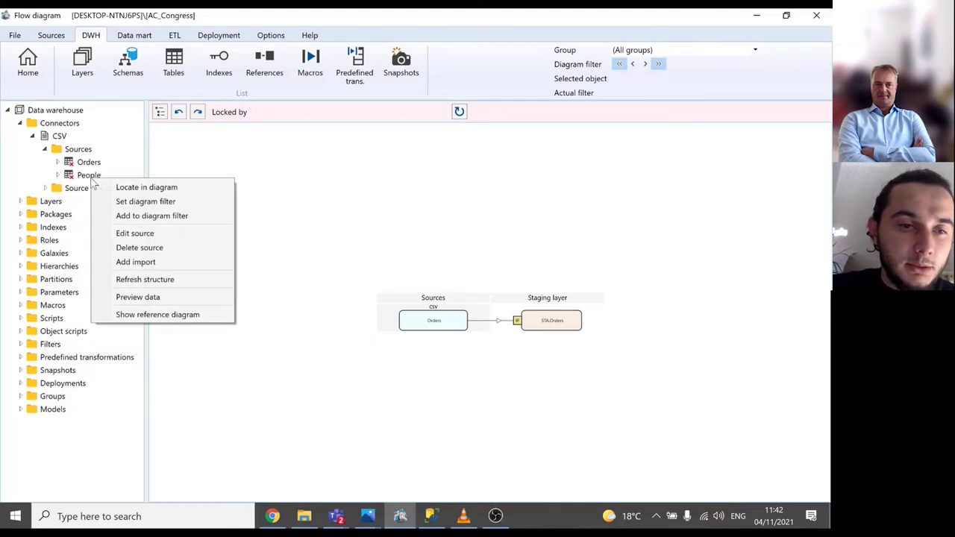
{"action": "left_click", "coordinate": [189, 265]}
{"action": "type", "text": "Im"}
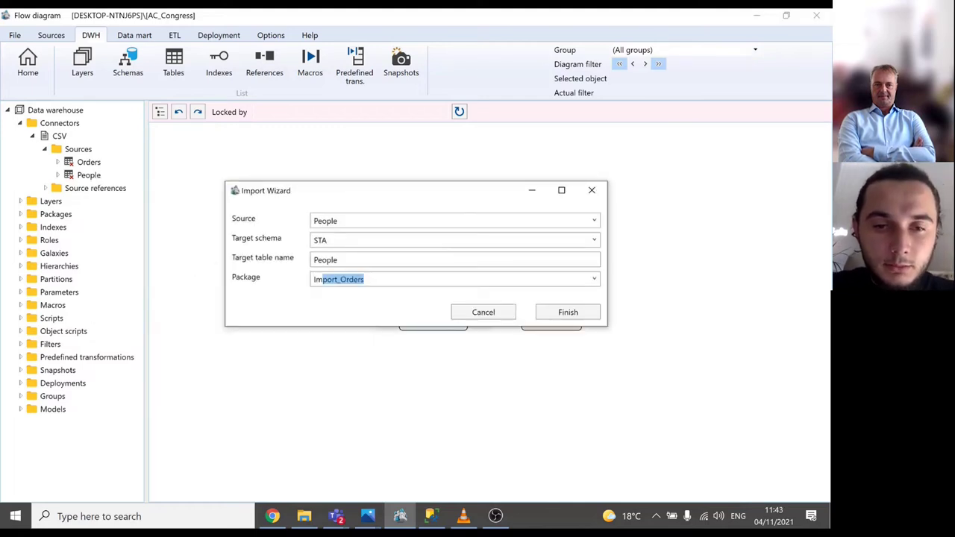
{"action": "type", "text": "port_People"}
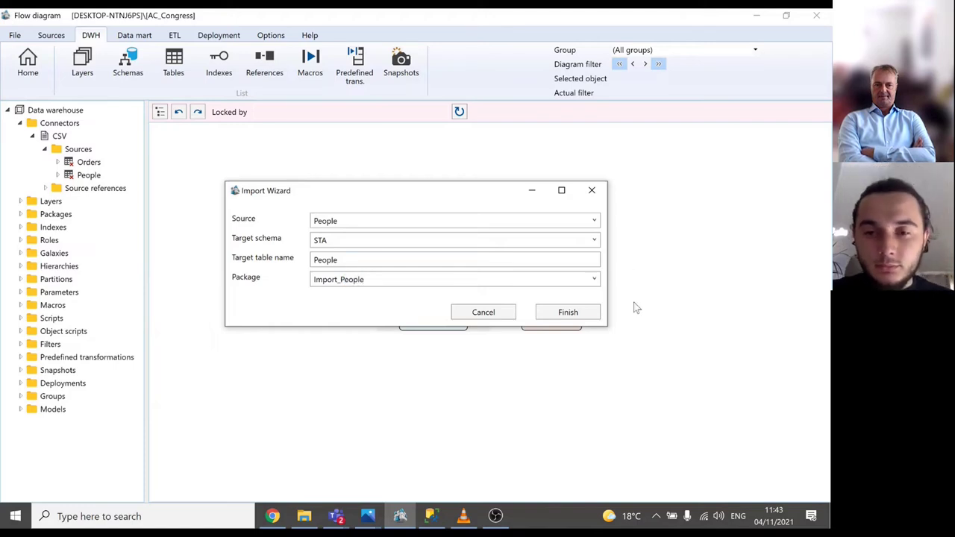
{"action": "left_click", "coordinate": [592, 312]}
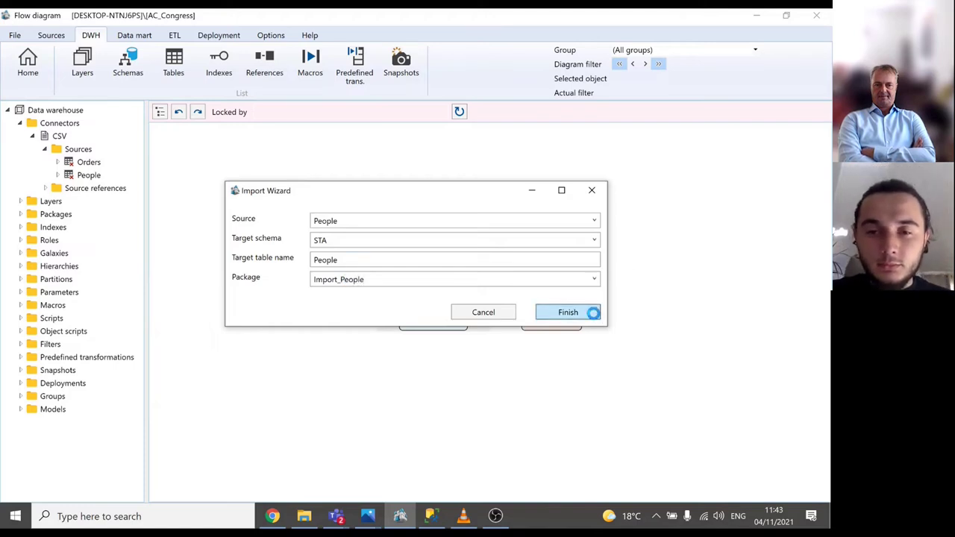
Synchronize the data warehouse with a full synchronize, a full diagram refresh and all additional tasks
{"action": "left_click", "coordinate": [15, 35]}
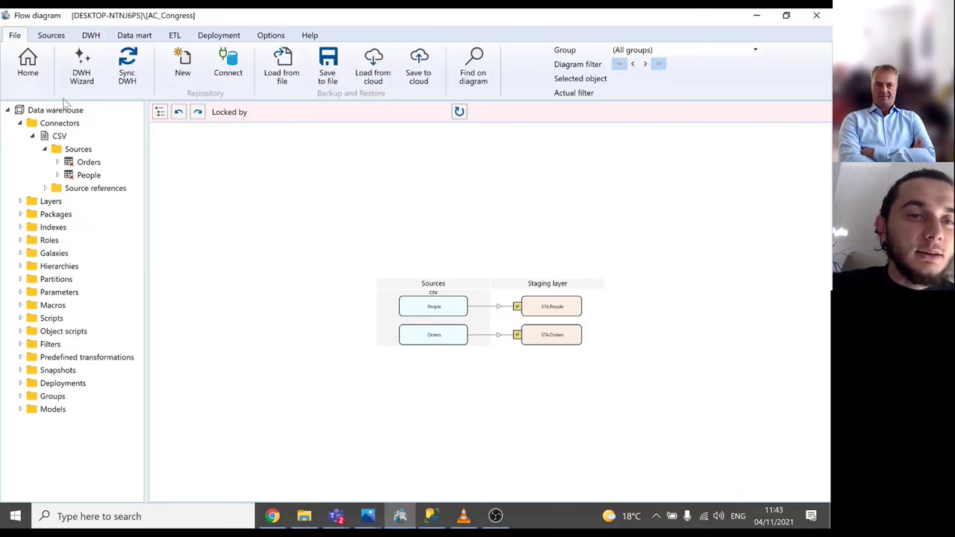
{"action": "left_click", "coordinate": [127, 69]}
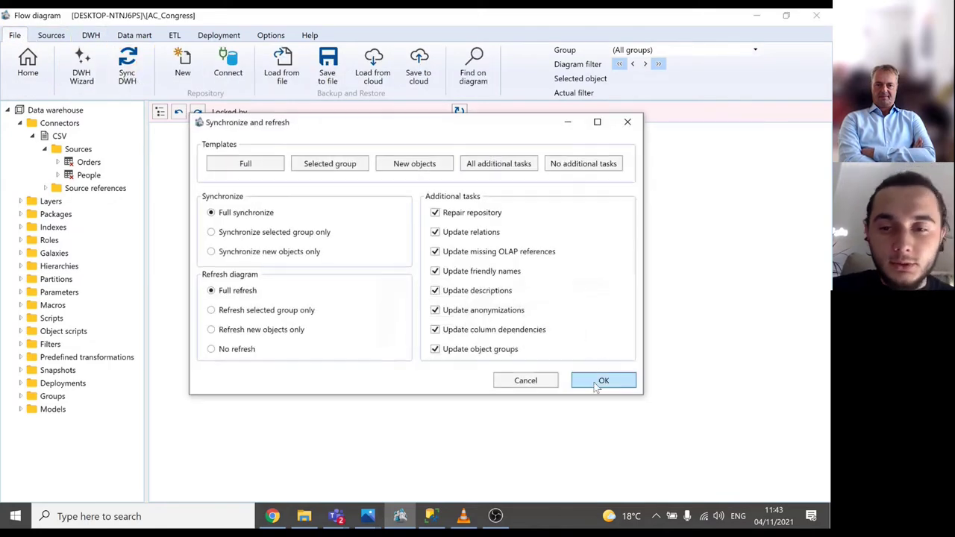
{"action": "left_click", "coordinate": [603, 381]}
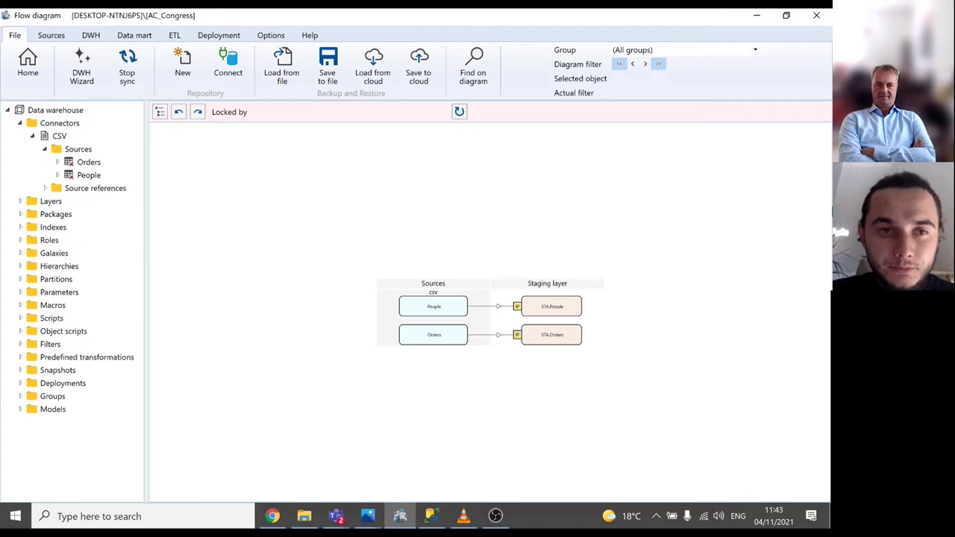
Switch to Photos to check the historization tasks in Plan.jpg, and return to AnalyticsCreator
{"action": "left_click", "coordinate": [385, 517]}
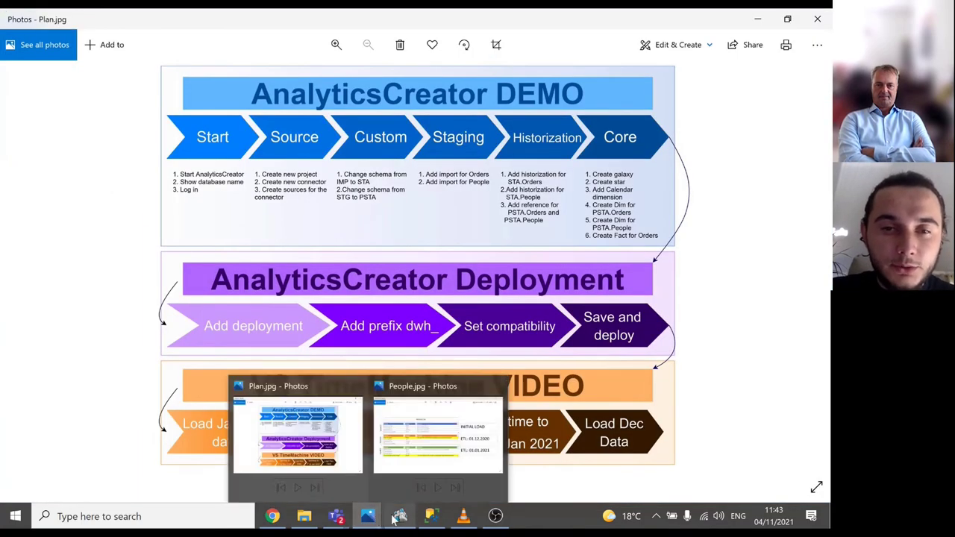
{"action": "mouse_move", "coordinate": [385, 521]}
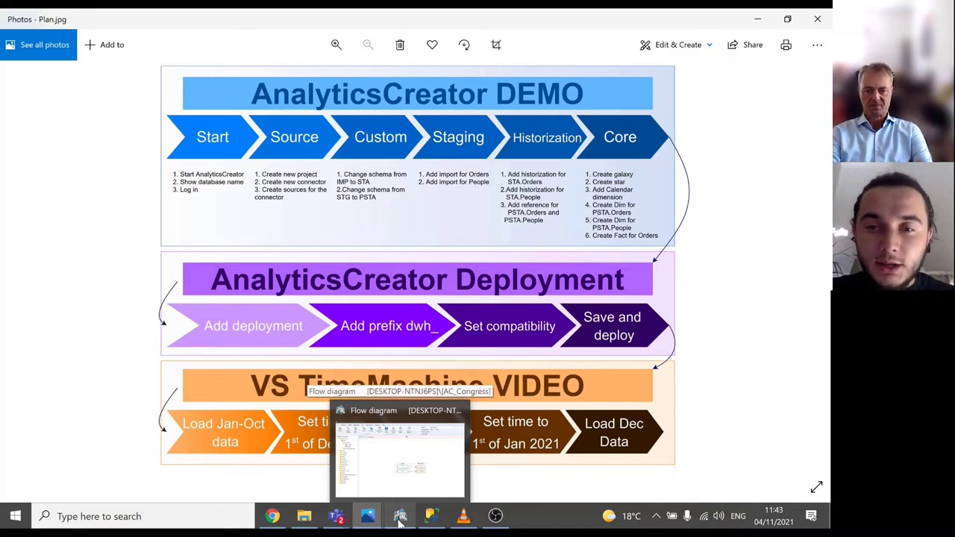
{"action": "left_click", "coordinate": [399, 520]}
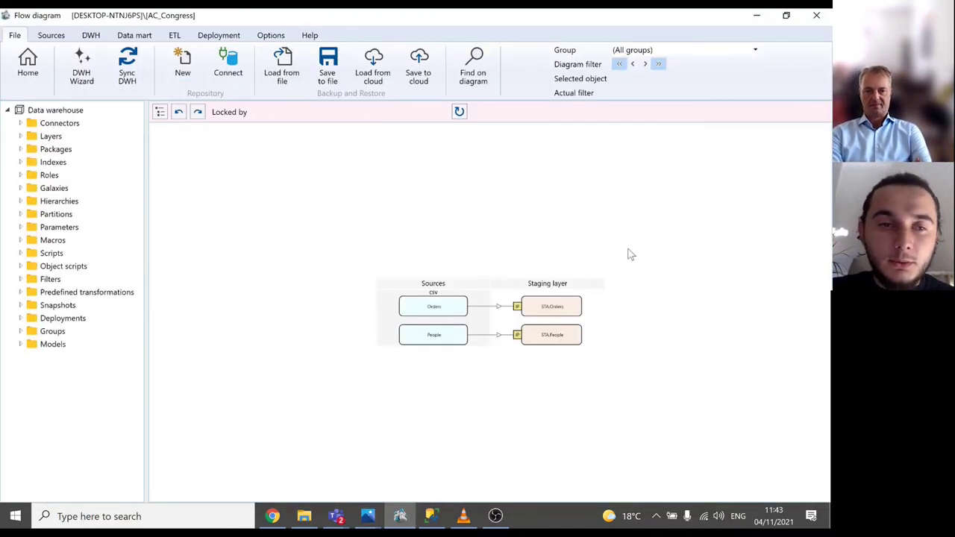
Add an SCD 2 historization of STA.Orders into PSTA table Orders with package Hist_Orders and empty record behaviour Do not close
{"action": "left_click", "coordinate": [20, 136]}
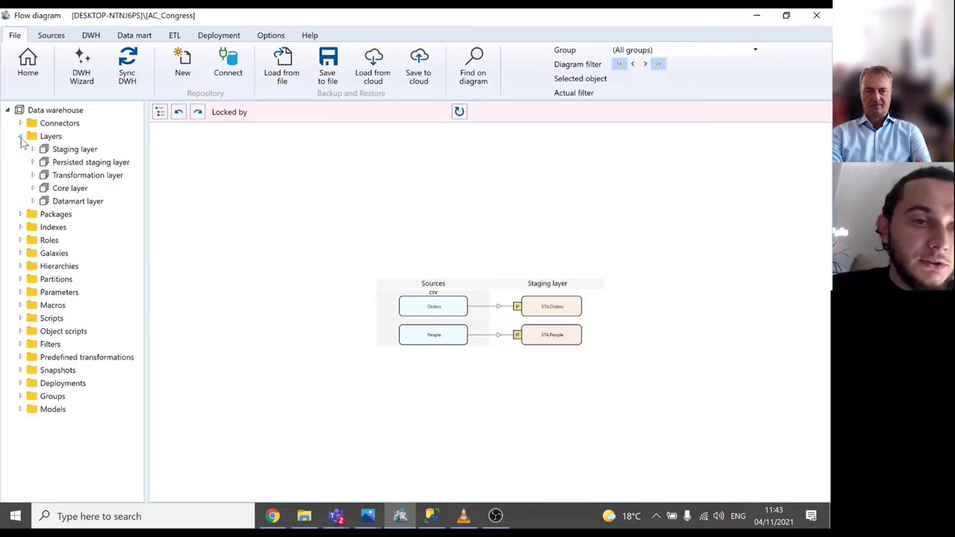
{"action": "right_click", "coordinate": [581, 306]}
{"action": "mouse_move", "coordinate": [532, 130]}
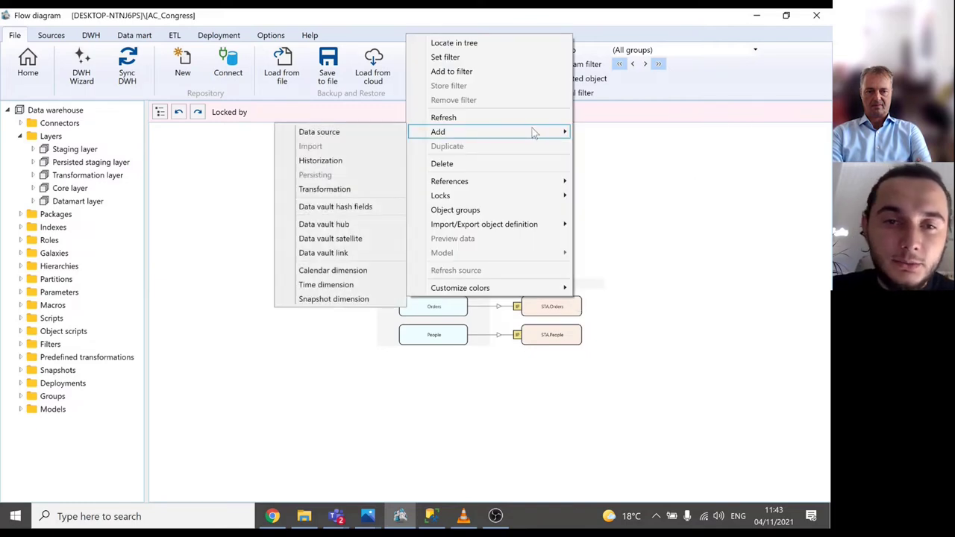
{"action": "left_click", "coordinate": [337, 161]}
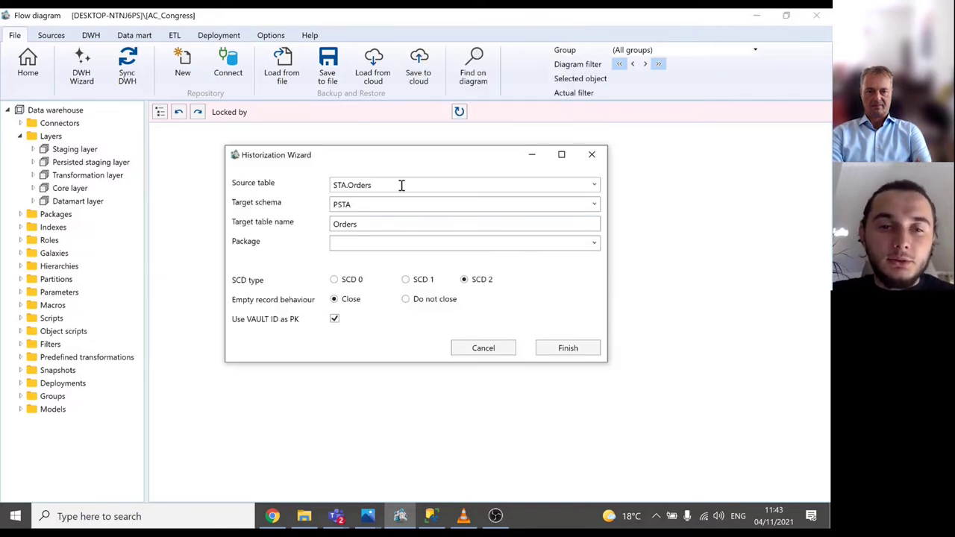
{"action": "left_click", "coordinate": [407, 246]}
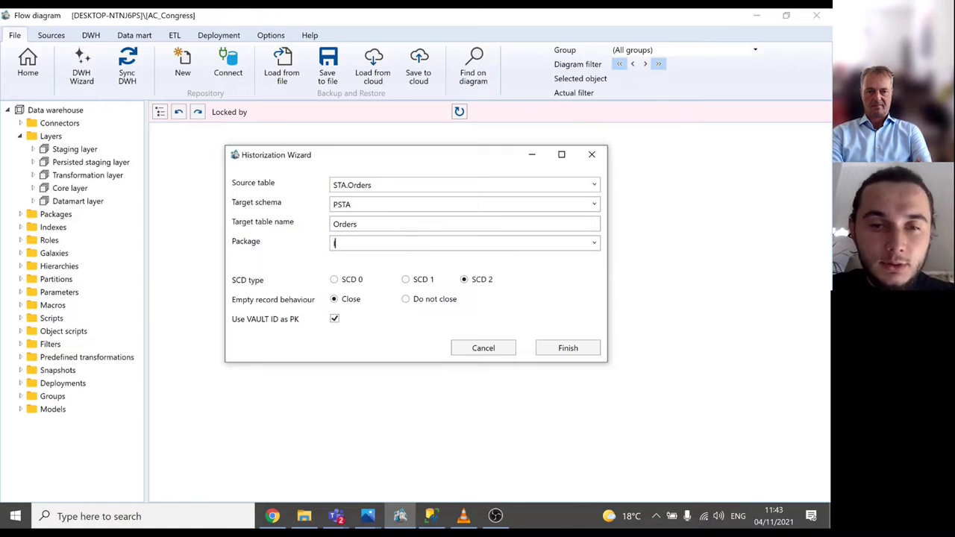
{"action": "type", "text": "Hist_Orders"}
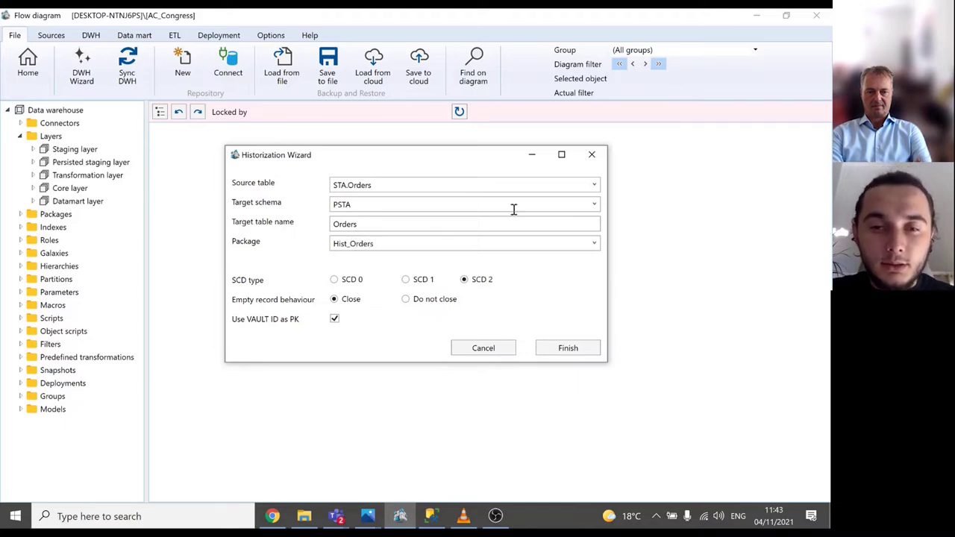
{"action": "left_click", "coordinate": [407, 300]}
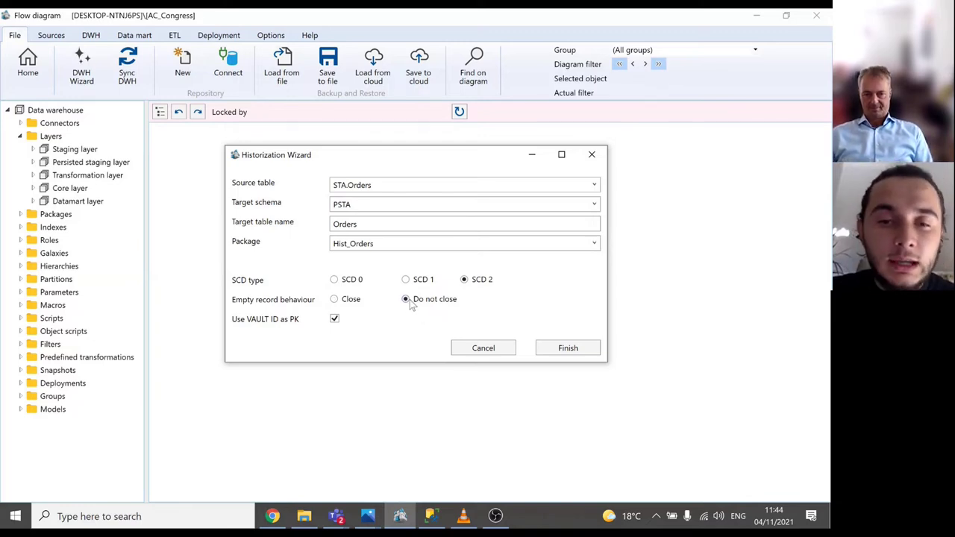
{"action": "left_click", "coordinate": [569, 349]}
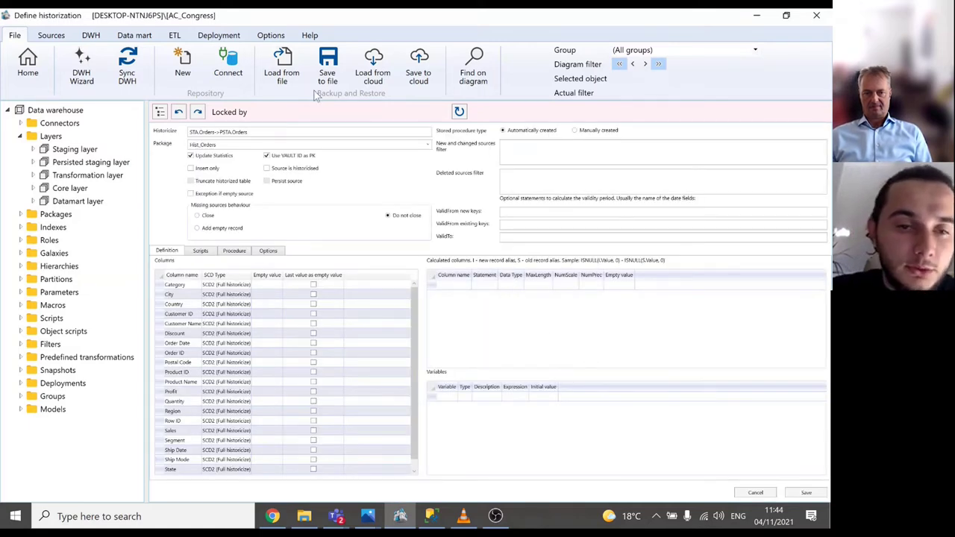
Set the ValidFrom statement for new keys of the Orders historization to '1900-01-01'
{"action": "scroll", "coordinate": [268, 355], "scroll_direction": "down", "scroll_amount": 1}
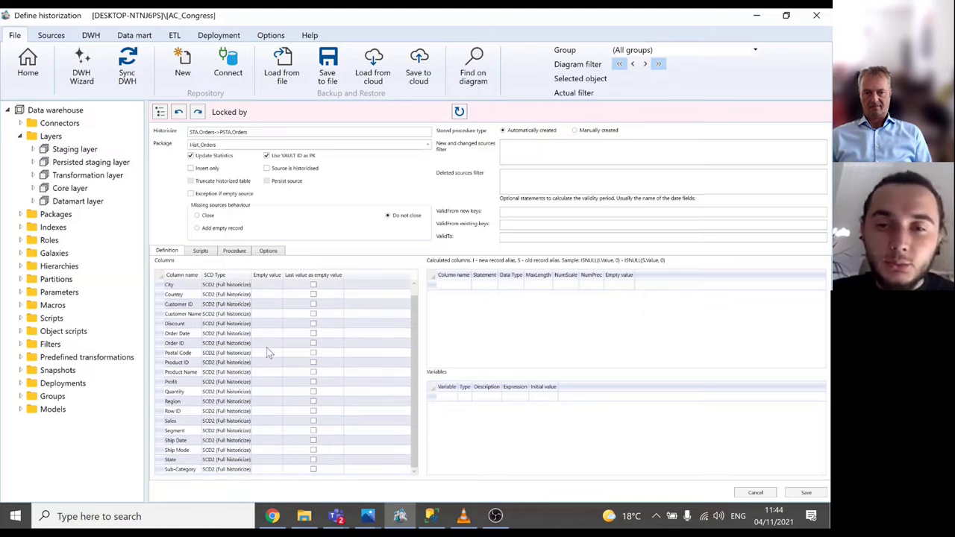
{"action": "scroll", "coordinate": [266, 352], "scroll_direction": "up", "scroll_amount": 1}
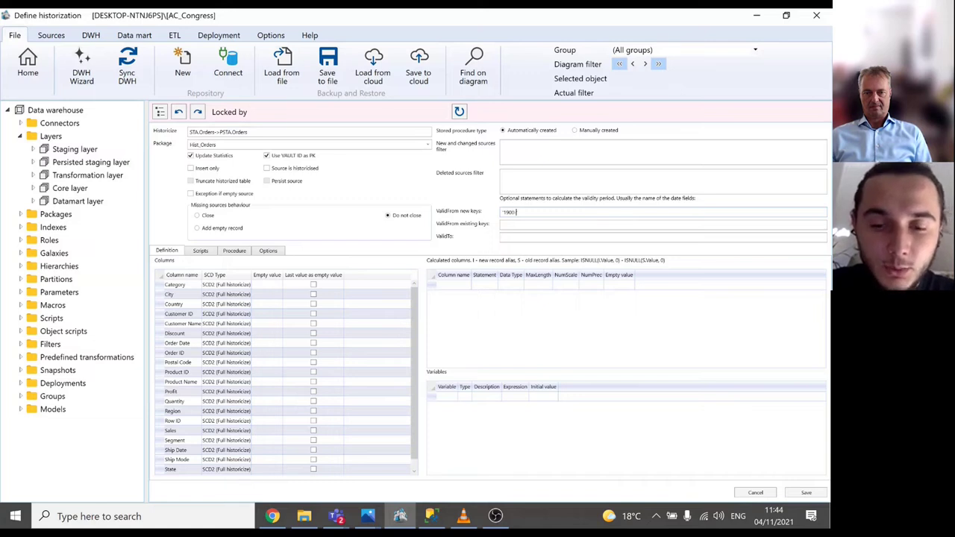
{"action": "type", "text": "-01-01"}
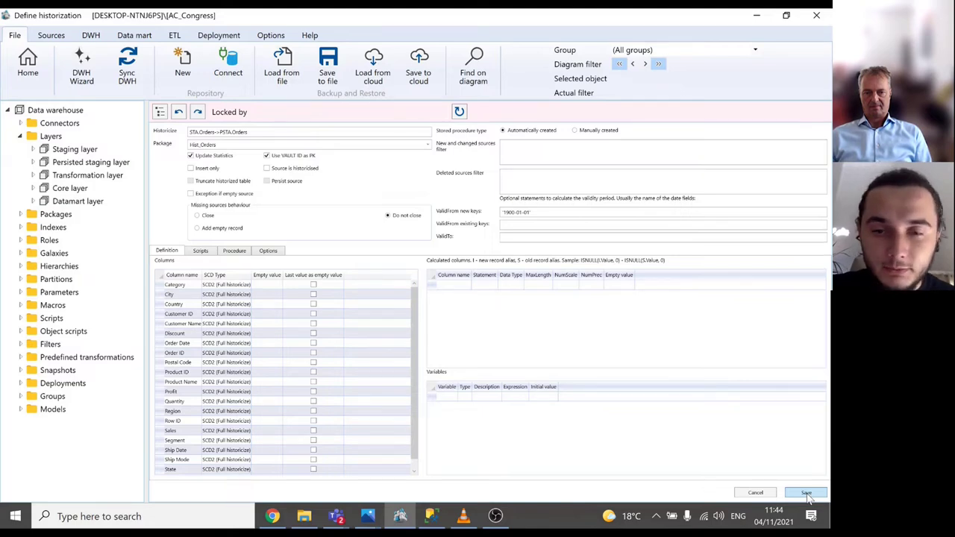
Examine the stored procedure of the Orders historization, leave the definition and refresh the flow diagram
{"action": "left_click", "coordinate": [232, 251]}
{"action": "scroll", "coordinate": [320, 317], "scroll_direction": "down", "scroll_amount": 1}
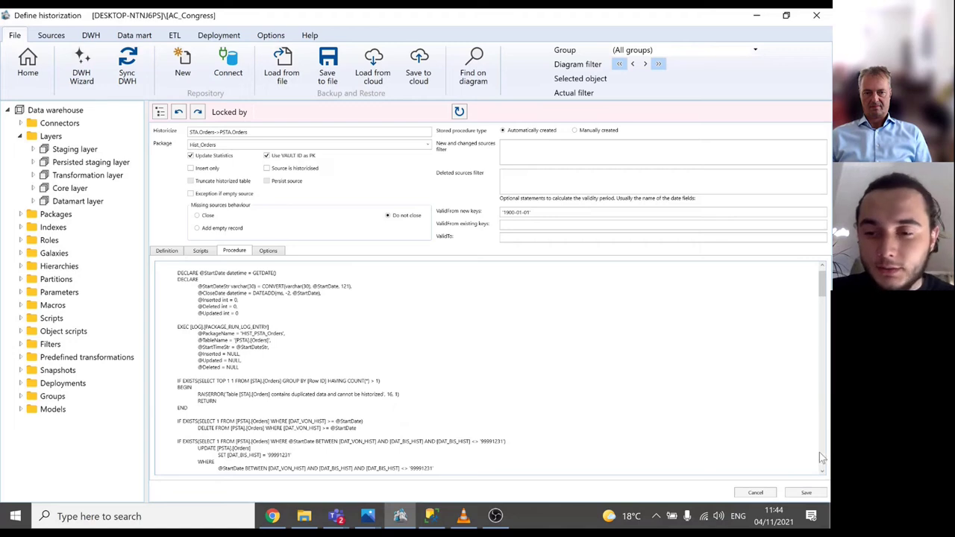
{"action": "left_click", "coordinate": [768, 496]}
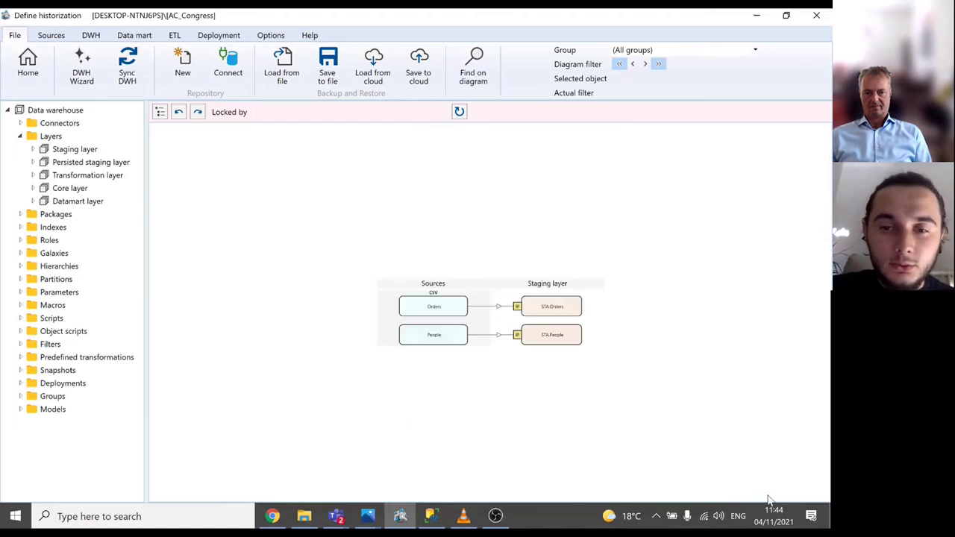
{"action": "right_click", "coordinate": [670, 252]}
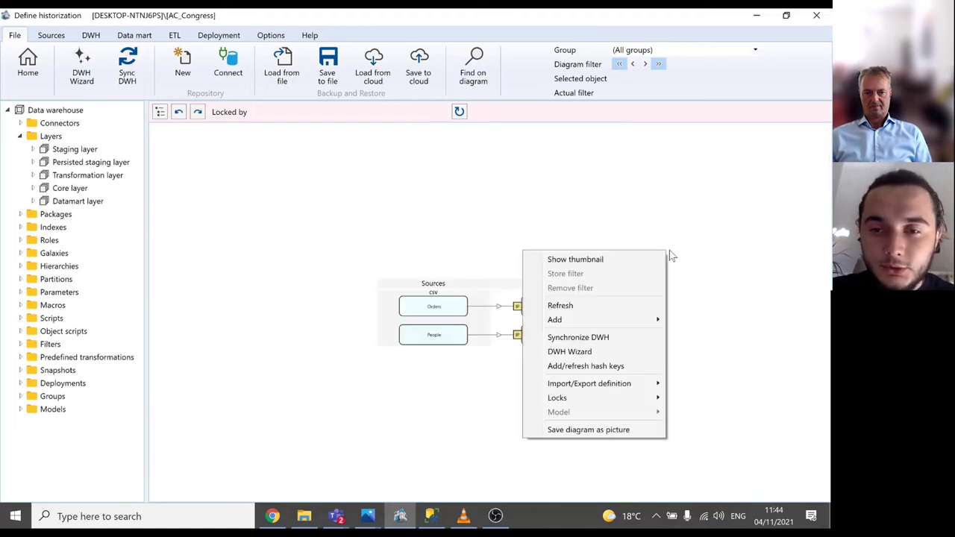
{"action": "left_click", "coordinate": [611, 305]}
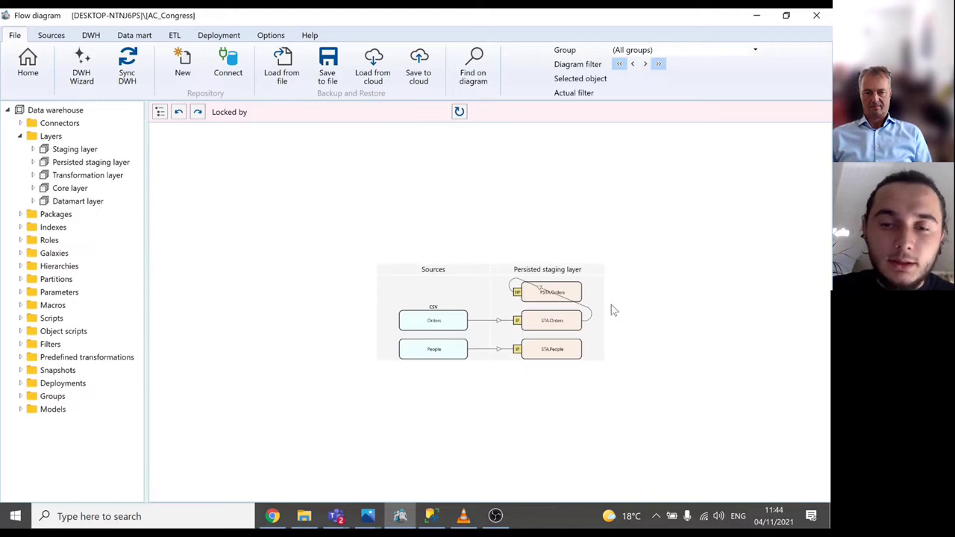
Add an SCD 2 historization of STA.People into PSTA table People with package Hist_People and empty record behaviour Close
{"action": "right_click", "coordinate": [571, 351]}
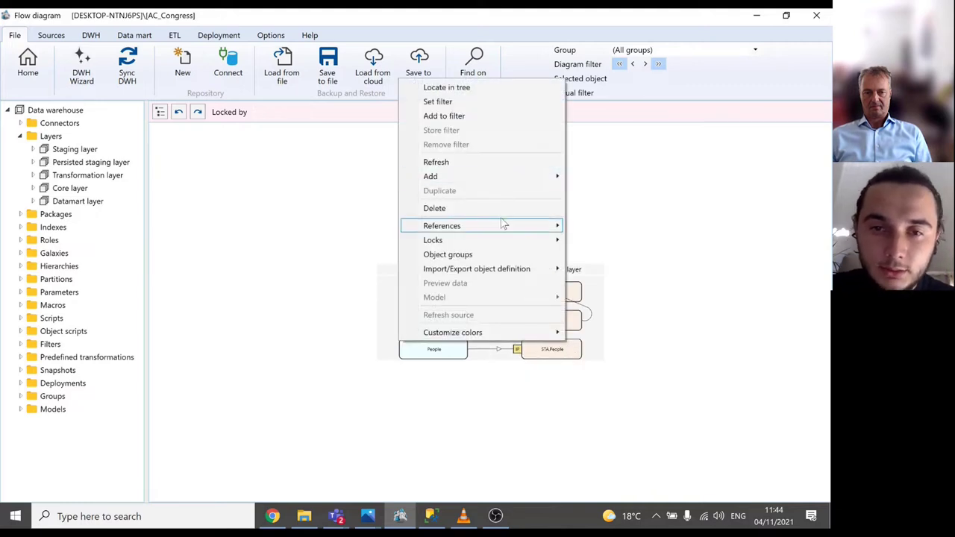
{"action": "mouse_move", "coordinate": [491, 180]}
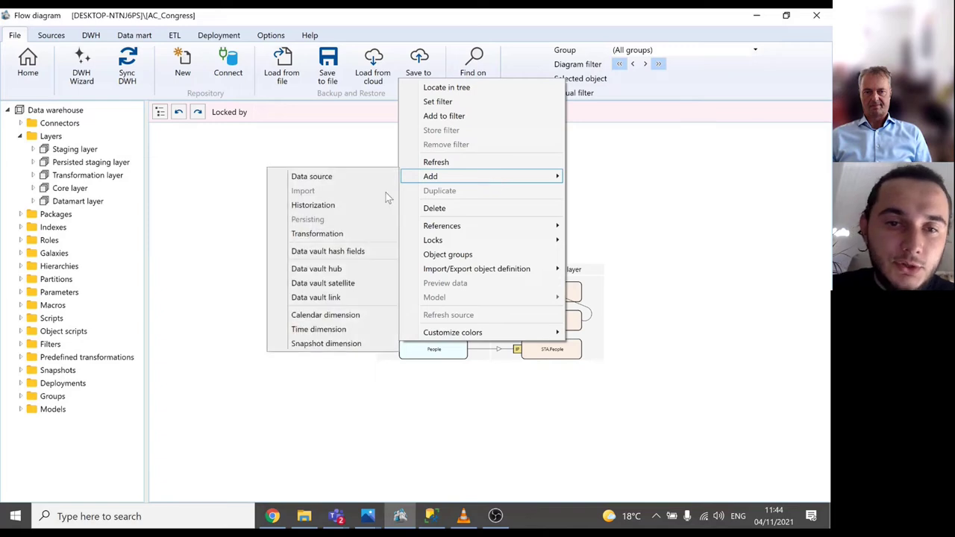
{"action": "left_click", "coordinate": [317, 205]}
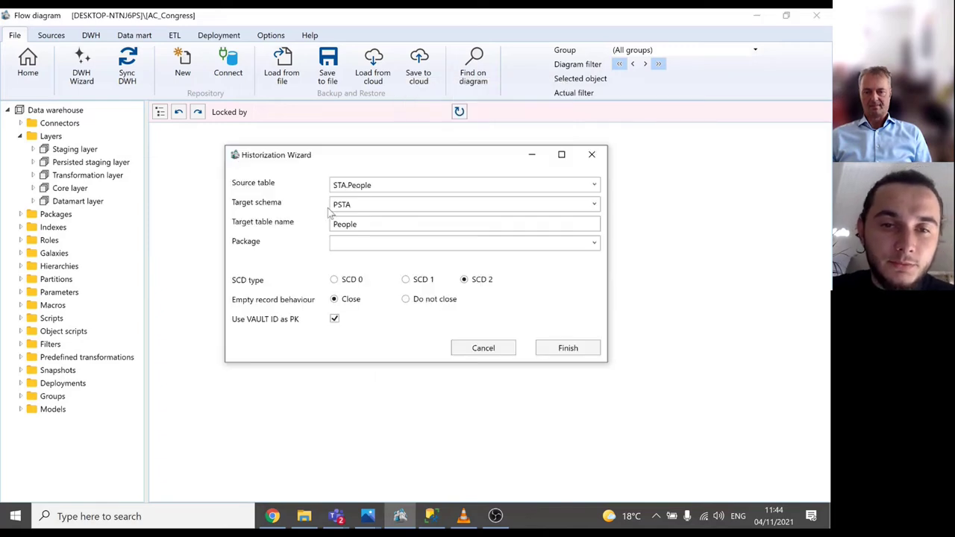
{"action": "left_click", "coordinate": [409, 244]}
{"action": "type", "text": "His"}
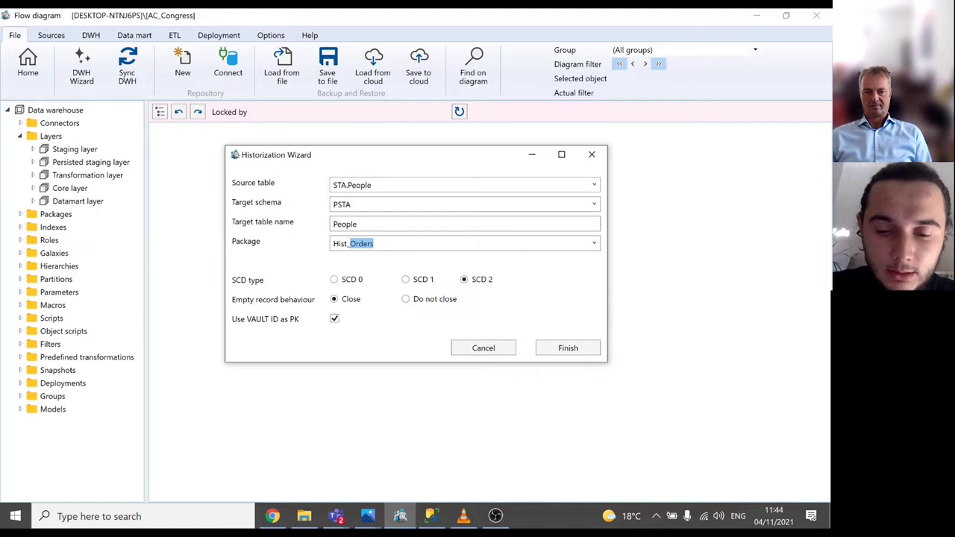
{"action": "type", "text": "People"}
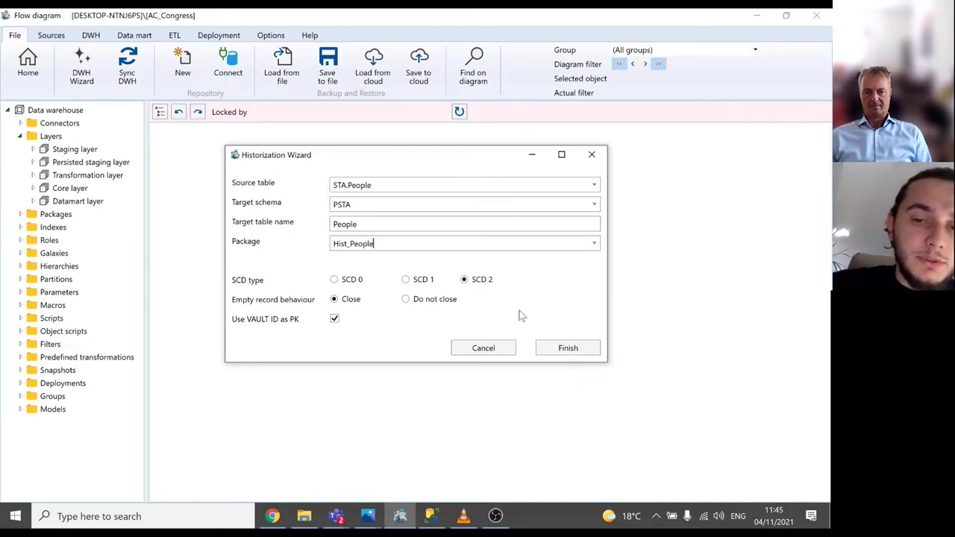
{"action": "left_click", "coordinate": [558, 350]}
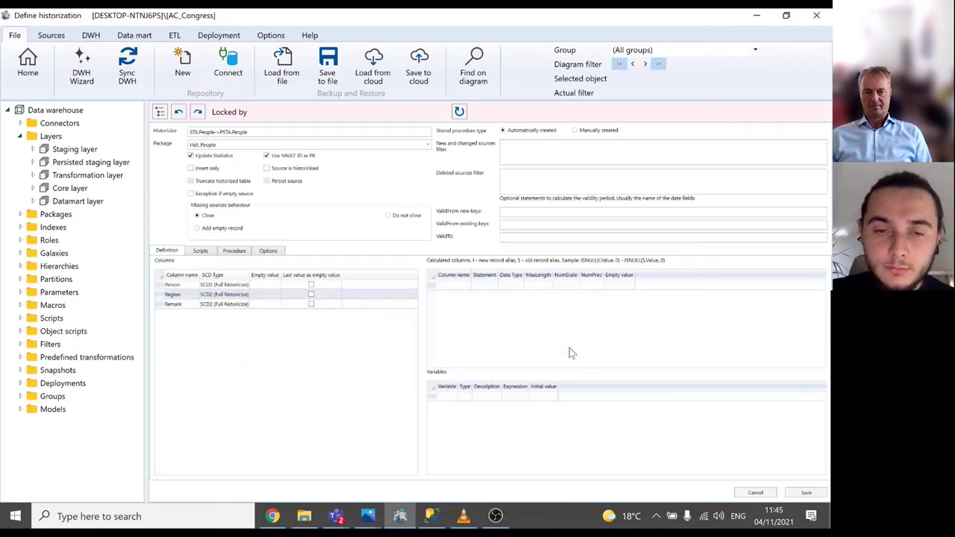
Set the SCD type of the Remark column in the People historization to SCD1 (Actual only)
{"action": "left_click", "coordinate": [211, 307]}
{"action": "left_click", "coordinate": [210, 307]}
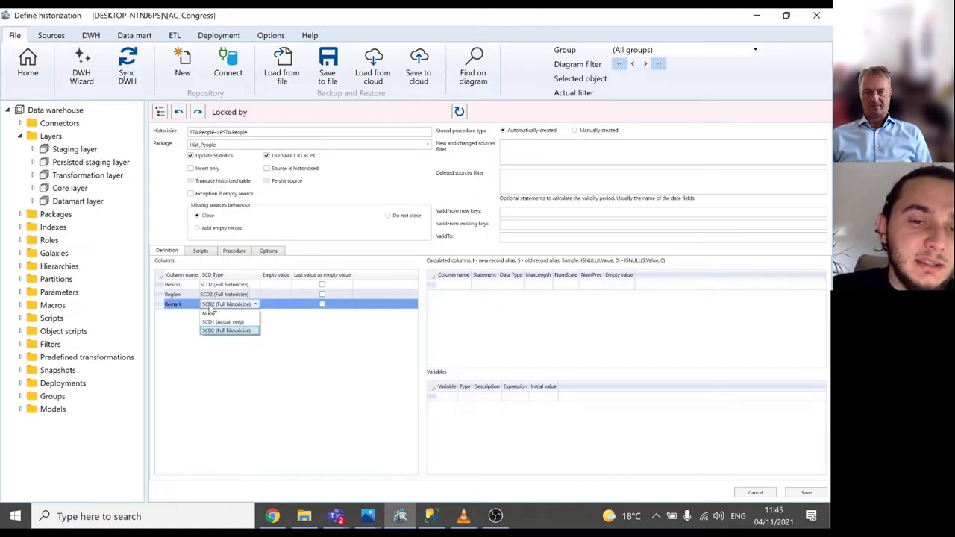
{"action": "left_click", "coordinate": [214, 323]}
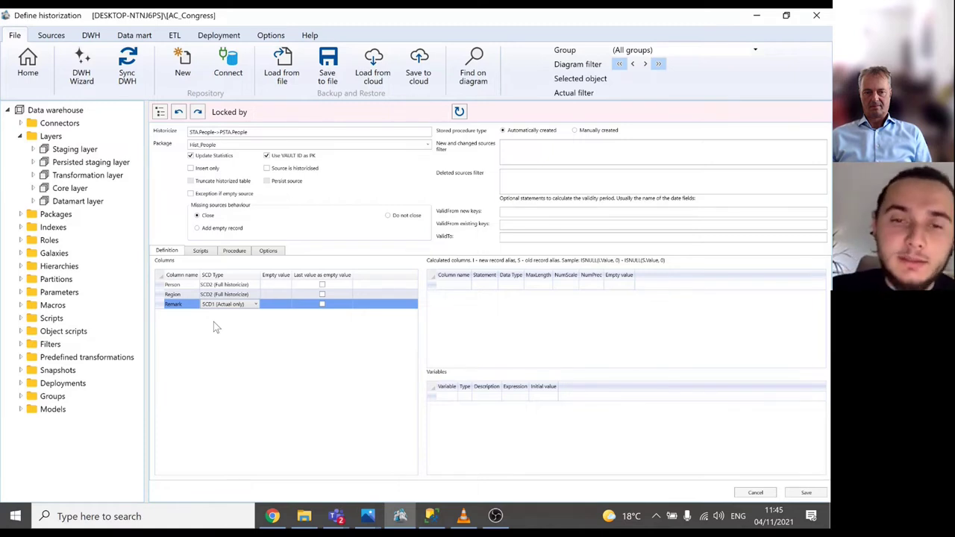
Set the People historization's ValidFrom statement for new keys to '1900-01-01', save the definition and refresh the flow diagram
{"action": "left_click", "coordinate": [517, 215]}
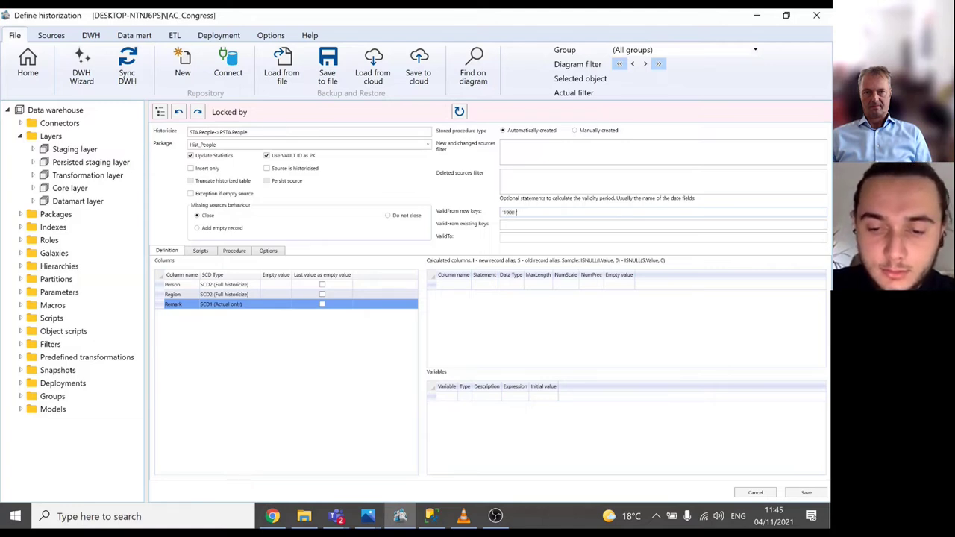
{"action": "type", "text": "'1900-01-01"}
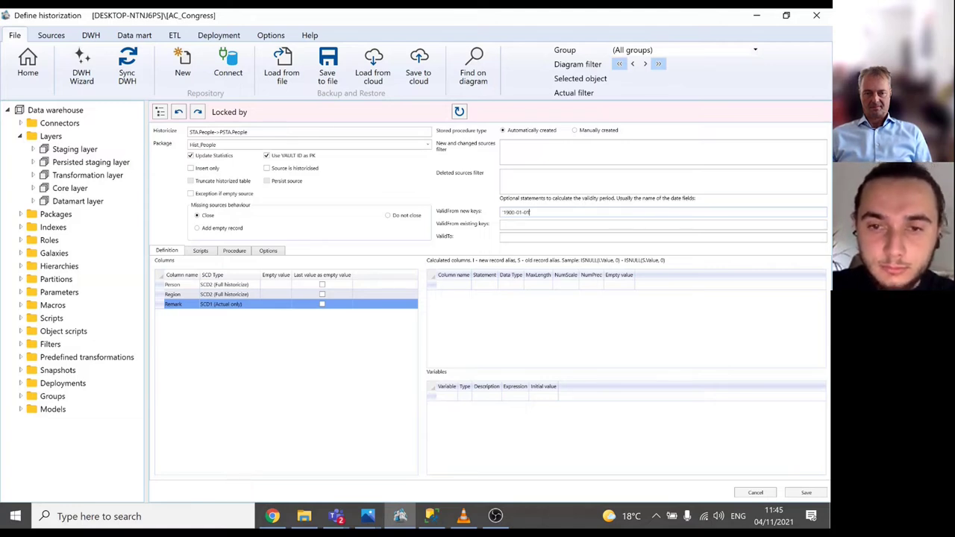
{"action": "left_click", "coordinate": [803, 493]}
{"action": "right_click", "coordinate": [486, 244]}
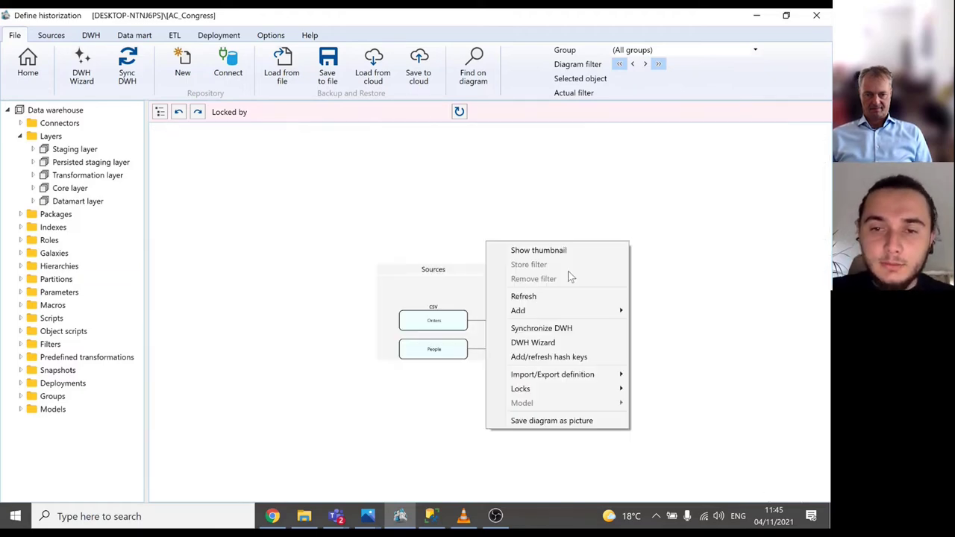
{"action": "left_click", "coordinate": [562, 295]}
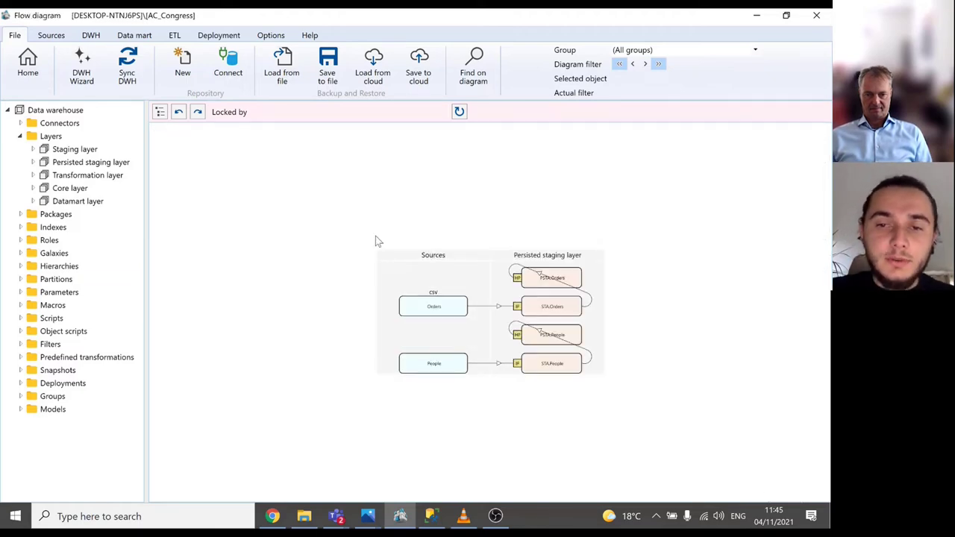
Synchronize the data warehouse with the new historizations, and switch to Photos to check Plan.jpg
{"action": "left_click", "coordinate": [127, 67]}
{"action": "left_click", "coordinate": [601, 381]}
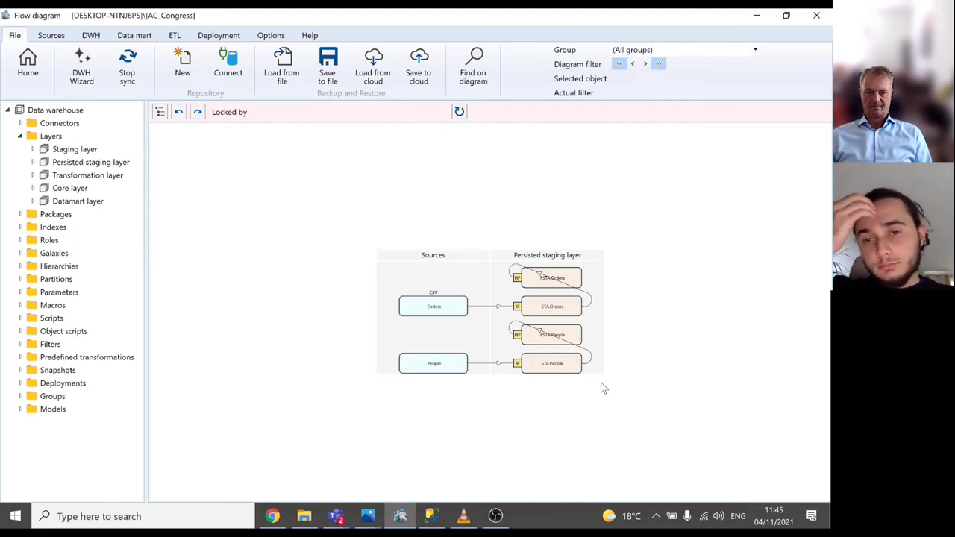
{"action": "left_click", "coordinate": [363, 520]}
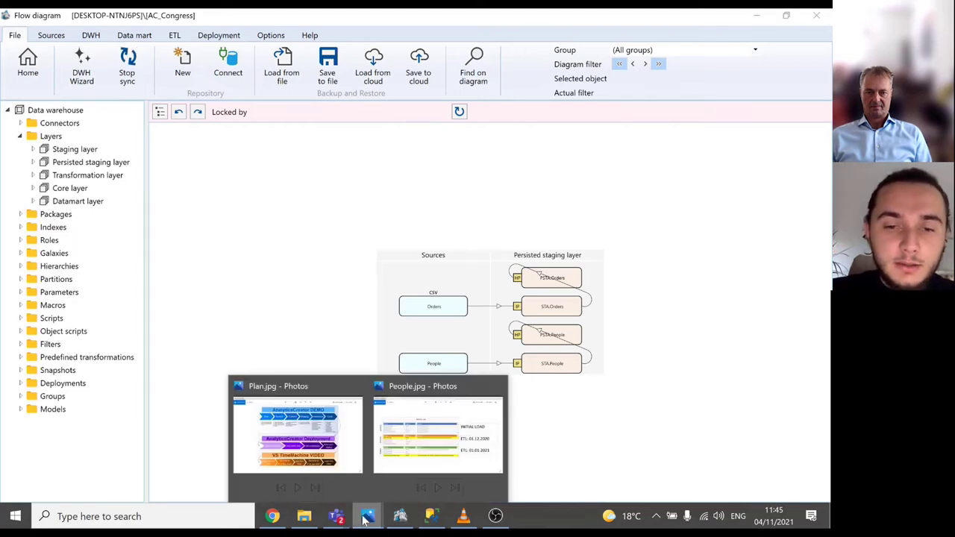
{"action": "left_click", "coordinate": [340, 470]}
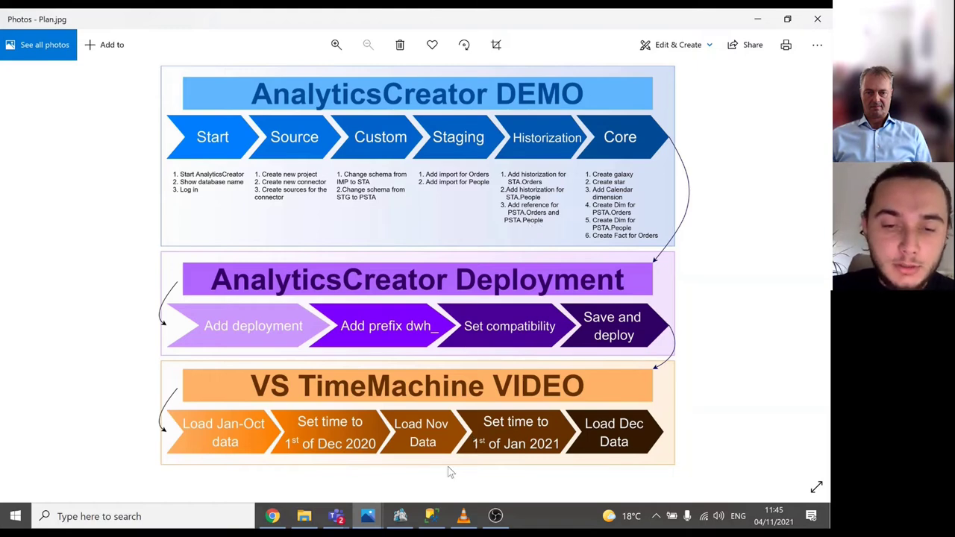
In AnalyticsCreator, add a reference to the PSTA schema with cardinality ManyToOne and join type LEFT JOIN
{"action": "left_click", "coordinate": [400, 516]}
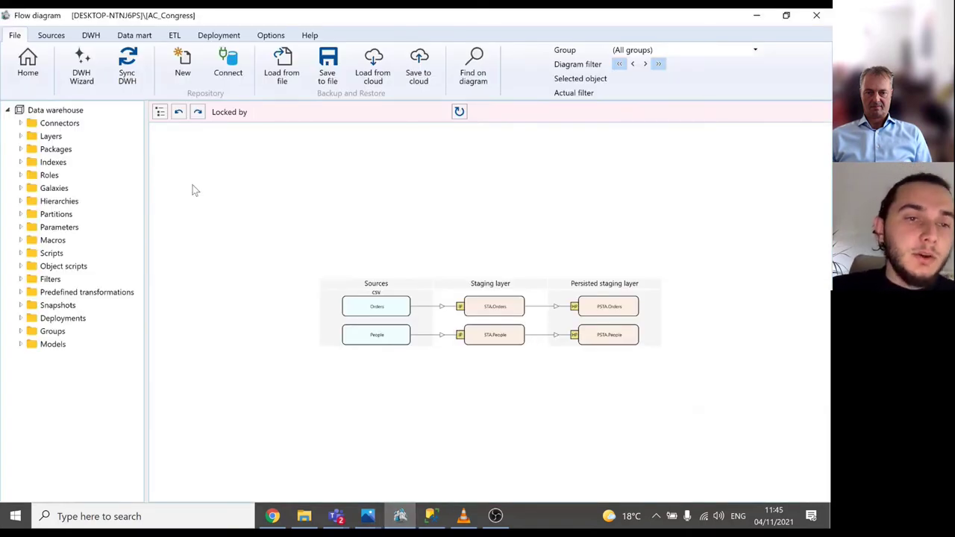
{"action": "left_click", "coordinate": [20, 136]}
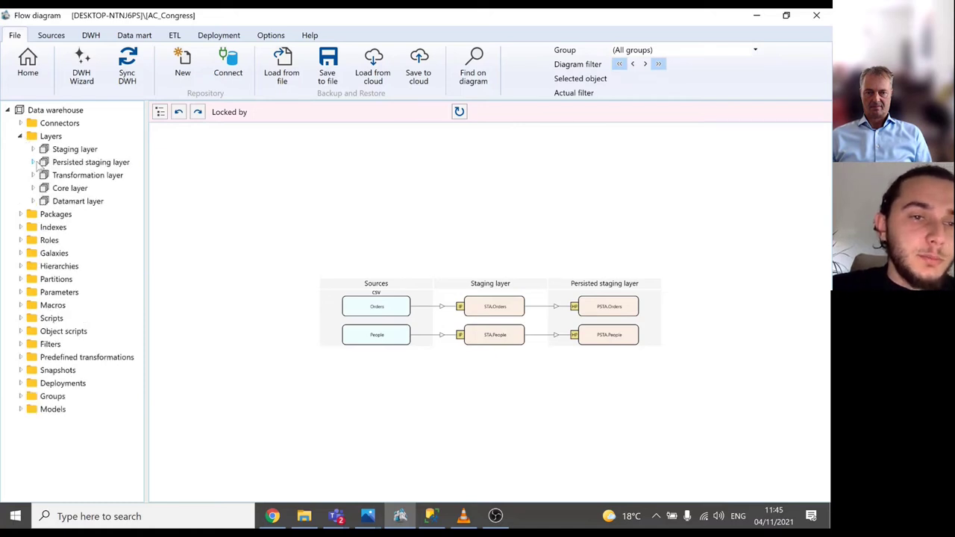
{"action": "left_click", "coordinate": [33, 162]}
{"action": "left_click", "coordinate": [45, 175]}
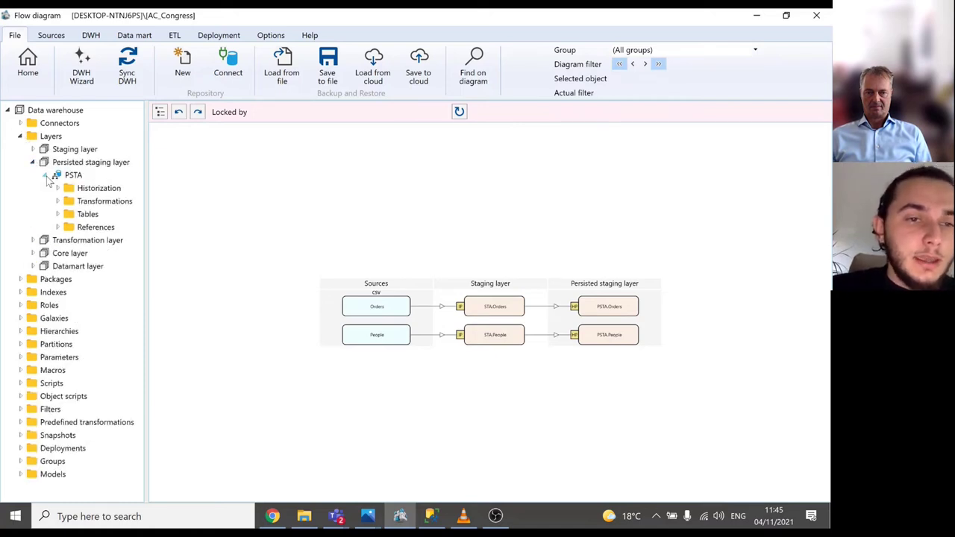
{"action": "right_click", "coordinate": [85, 233]}
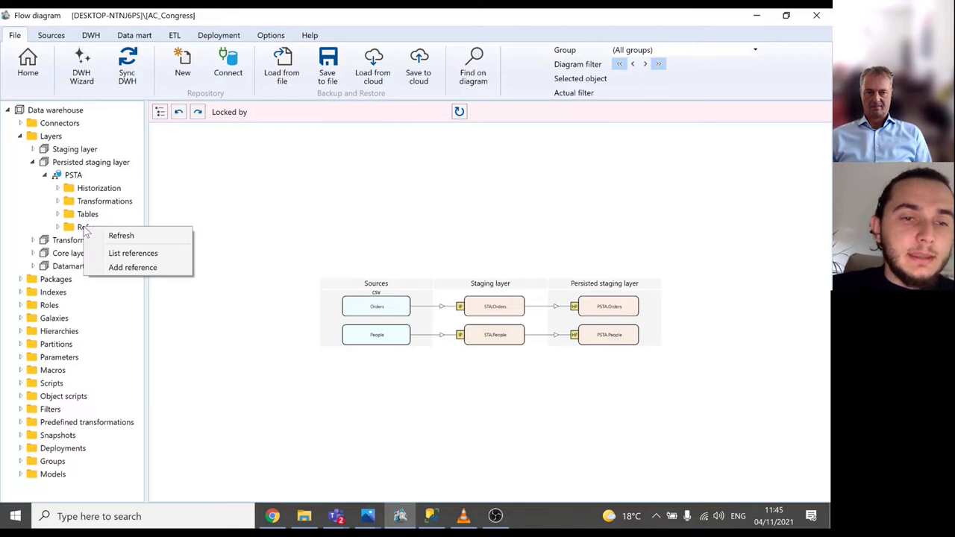
{"action": "left_click", "coordinate": [133, 267]}
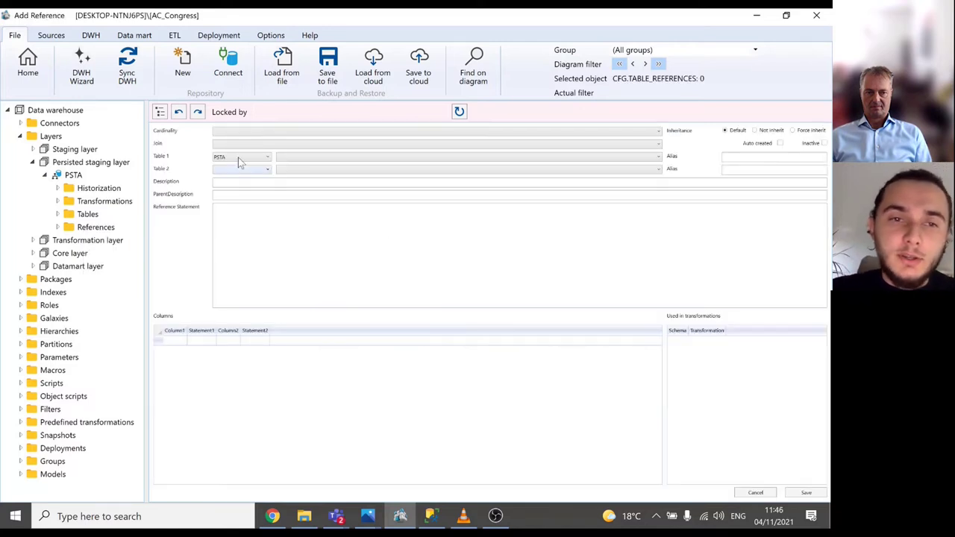
{"action": "left_click", "coordinate": [235, 133]}
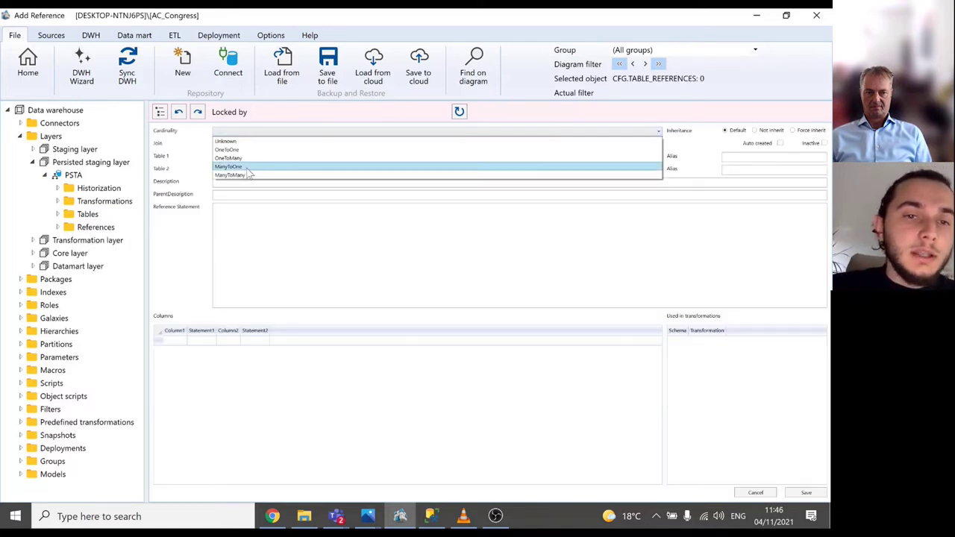
{"action": "left_click", "coordinate": [248, 168]}
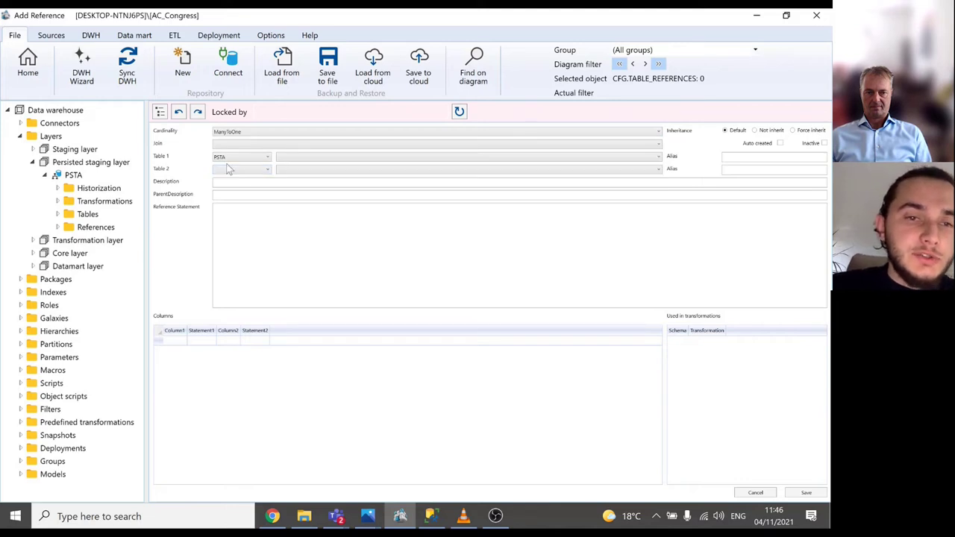
{"action": "left_click", "coordinate": [284, 145]}
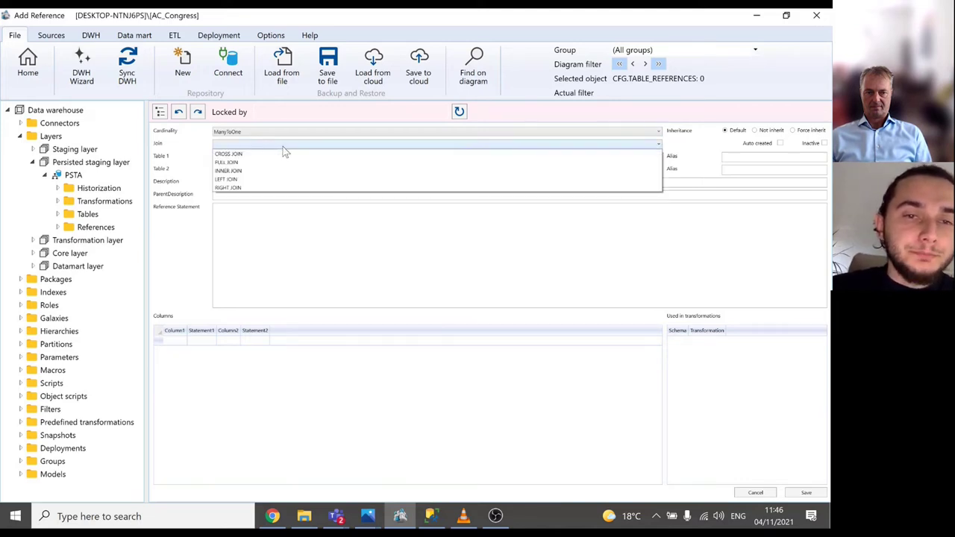
{"action": "left_click", "coordinate": [262, 179]}
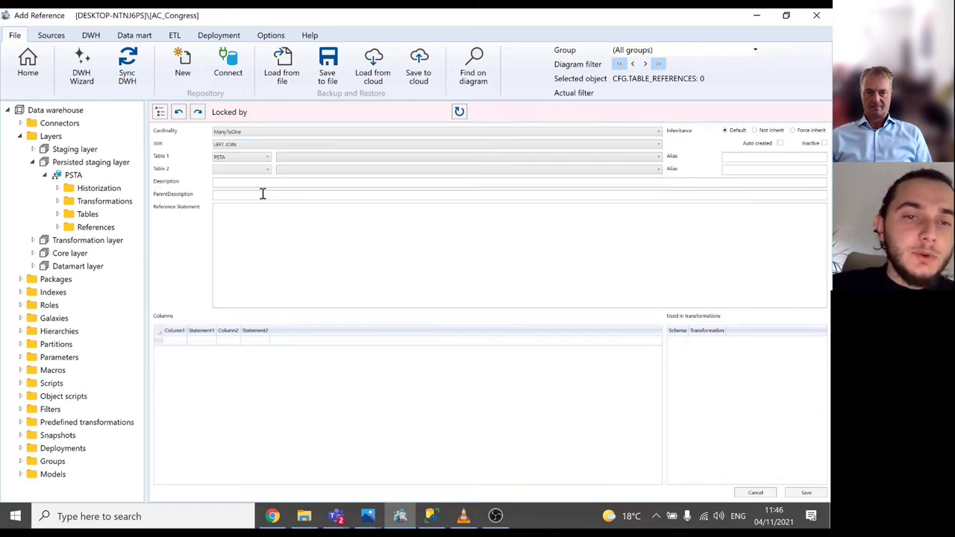
Set the reference's Table 1 to PSTA Orders and Table 2 to PSTA People
{"action": "left_click", "coordinate": [299, 158]}
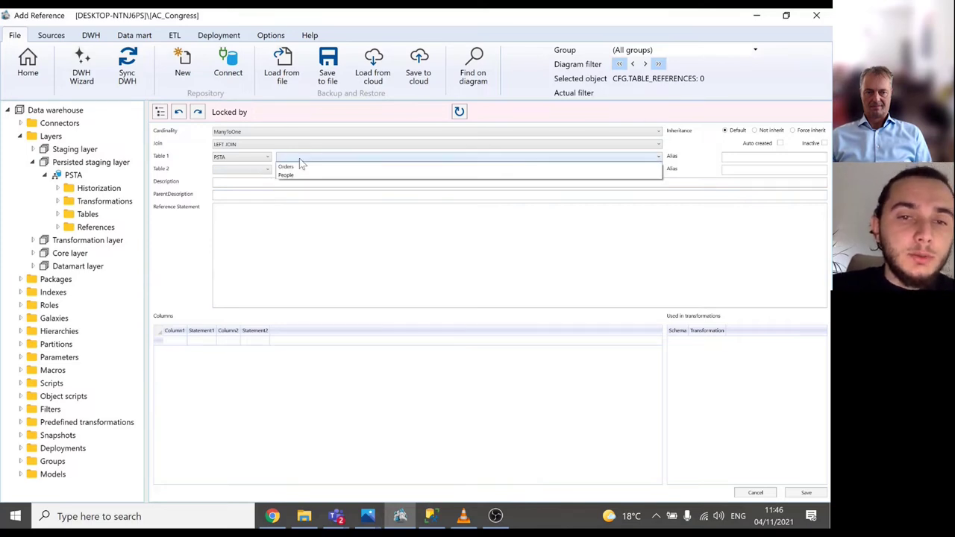
{"action": "left_click", "coordinate": [302, 172]}
{"action": "left_click", "coordinate": [262, 171]}
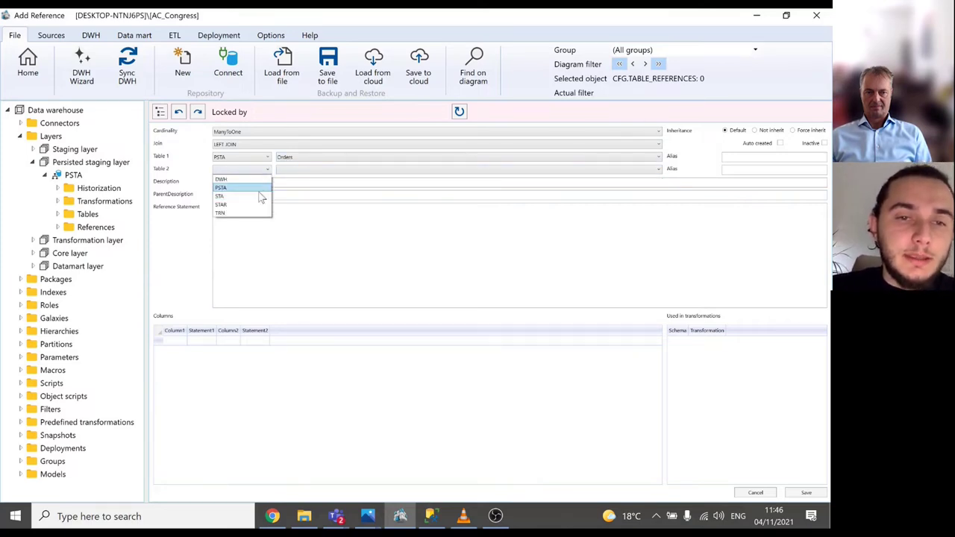
{"action": "left_click", "coordinate": [260, 189]}
{"action": "left_click", "coordinate": [292, 170]}
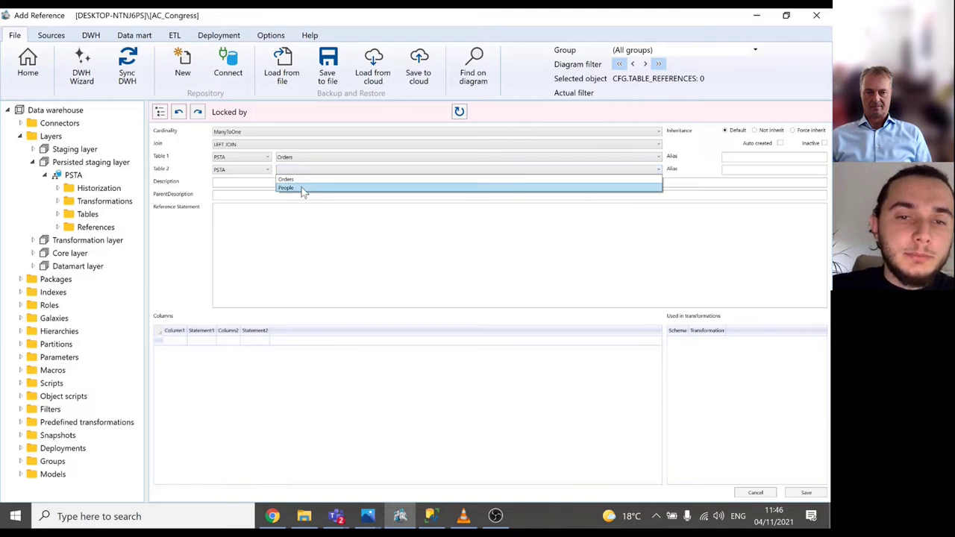
{"action": "left_click", "coordinate": [301, 191]}
Link the Region column of Orders to the Region column of People, save the reference and return to the flow diagram
{"action": "left_click", "coordinate": [186, 342]}
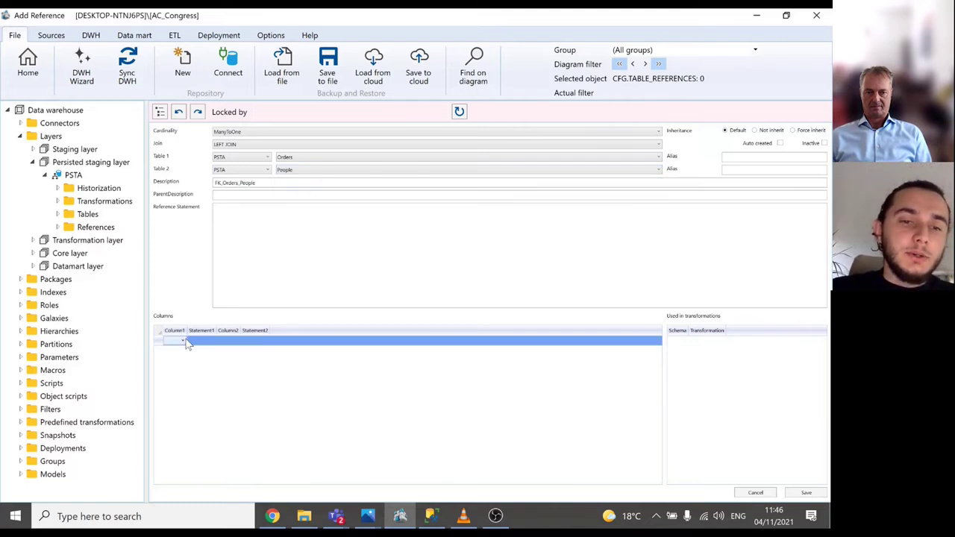
{"action": "left_click", "coordinate": [184, 341]}
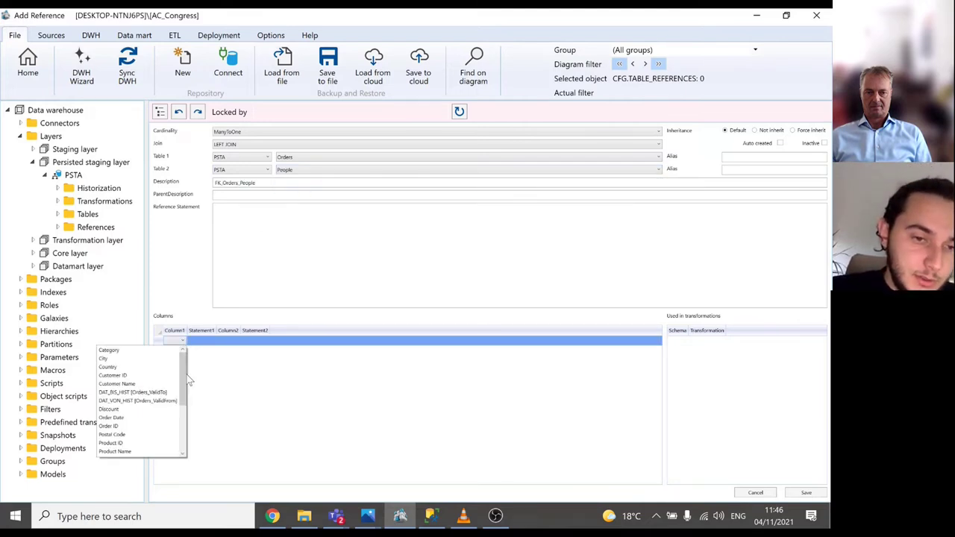
{"action": "left_click_drag", "start_coordinate": [184, 382], "coordinate": [185, 430]}
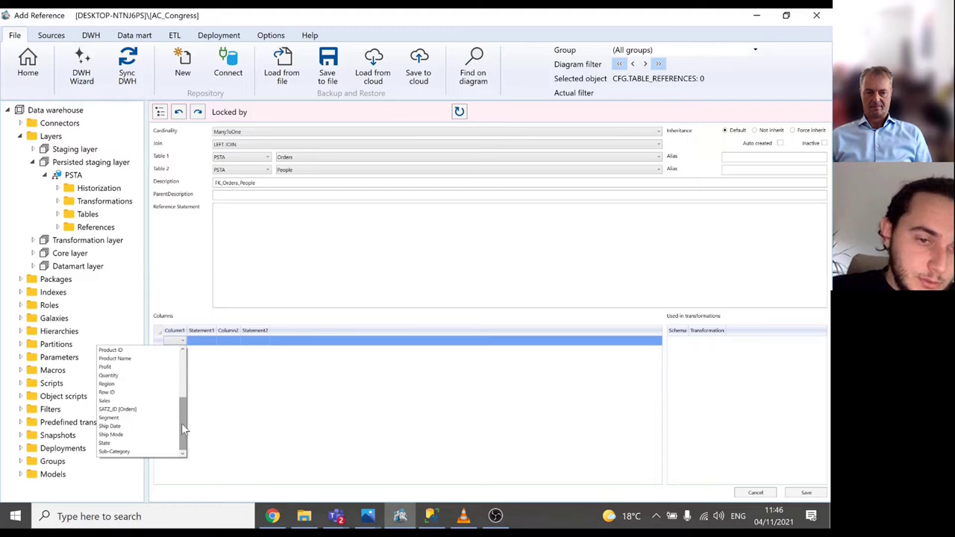
{"action": "left_click", "coordinate": [117, 384]}
{"action": "left_click", "coordinate": [239, 343]}
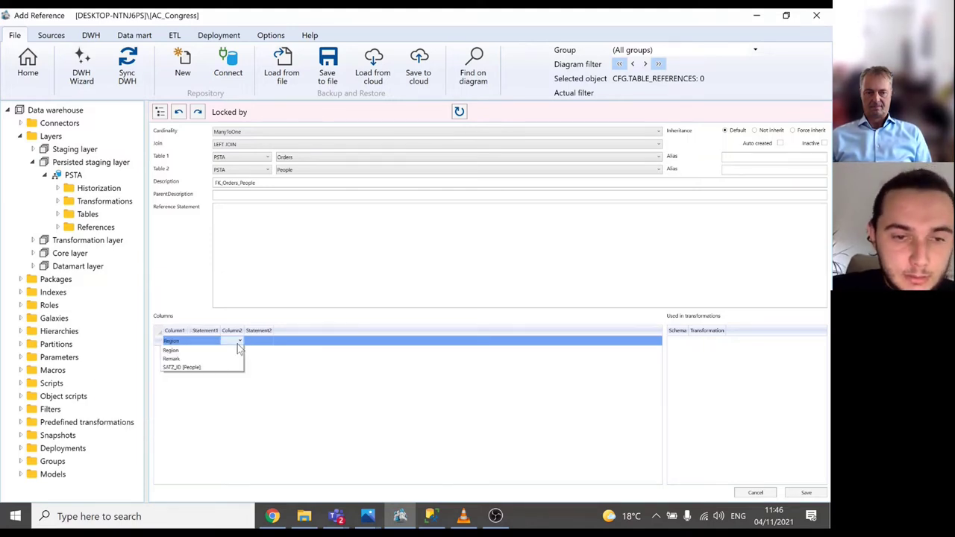
{"action": "left_click", "coordinate": [236, 350]}
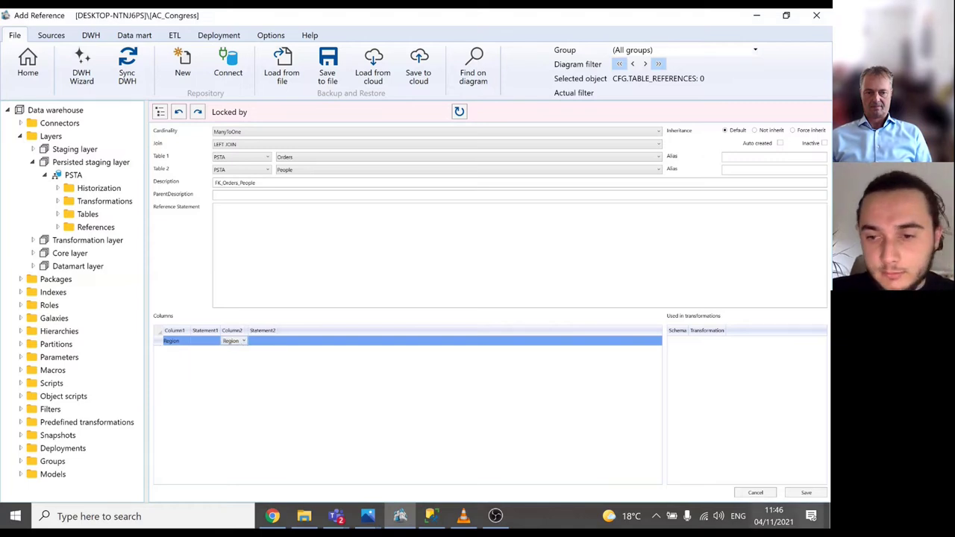
{"action": "left_click", "coordinate": [812, 497]}
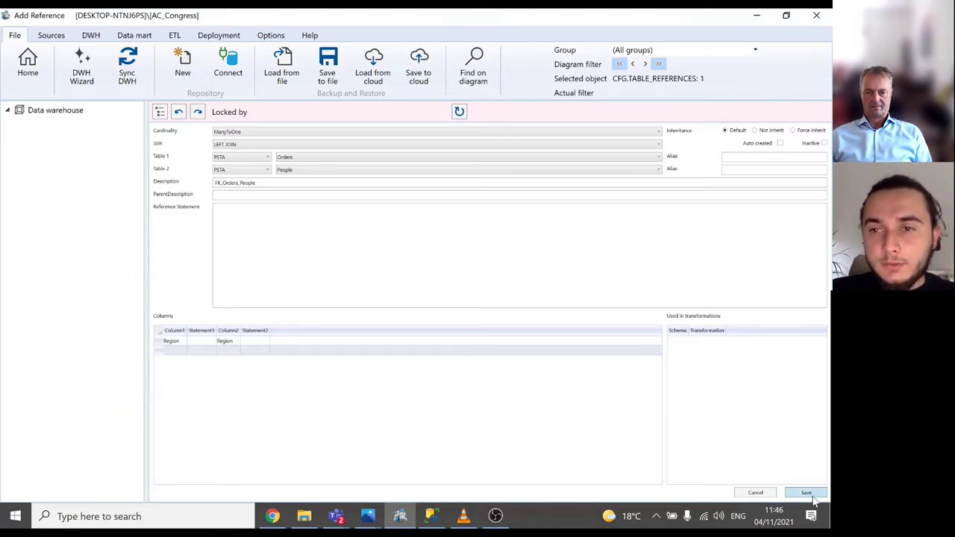
{"action": "left_click", "coordinate": [766, 496]}
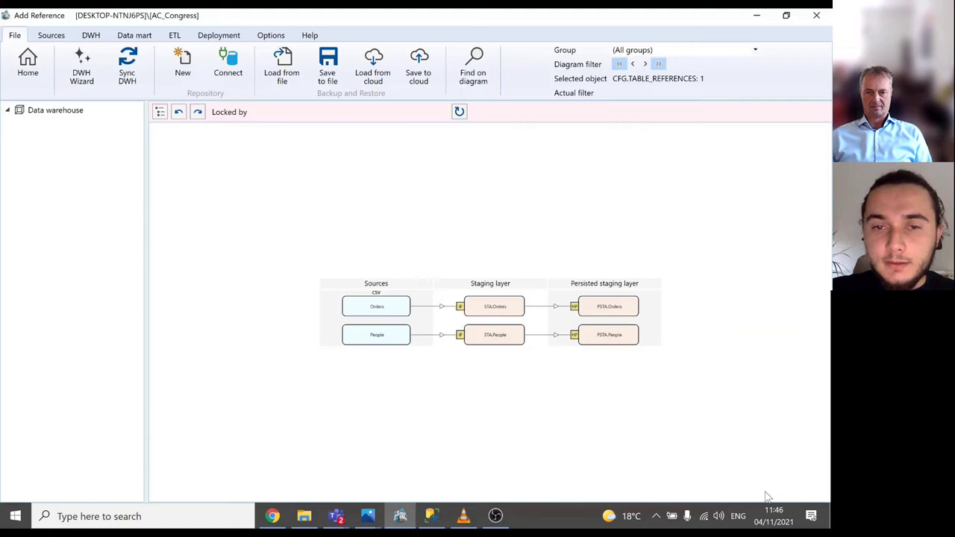
{"action": "right_click", "coordinate": [480, 241]}
{"action": "left_click", "coordinate": [405, 289]}
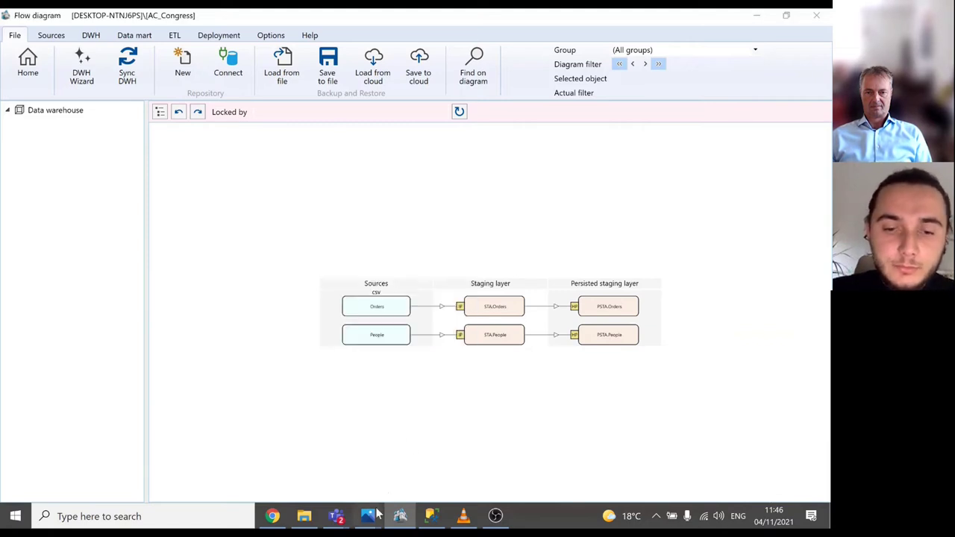
Check Plan.jpg in Photos, and back in AnalyticsCreator create and save a data mart galaxy named Galaxy
{"action": "mouse_move", "coordinate": [373, 515]}
{"action": "left_click", "coordinate": [418, 440]}
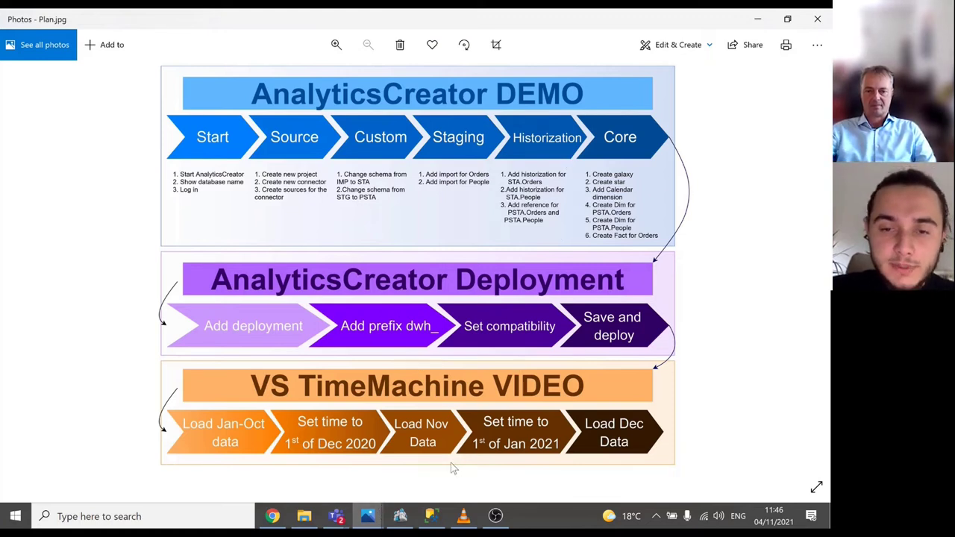
{"action": "left_click", "coordinate": [400, 516]}
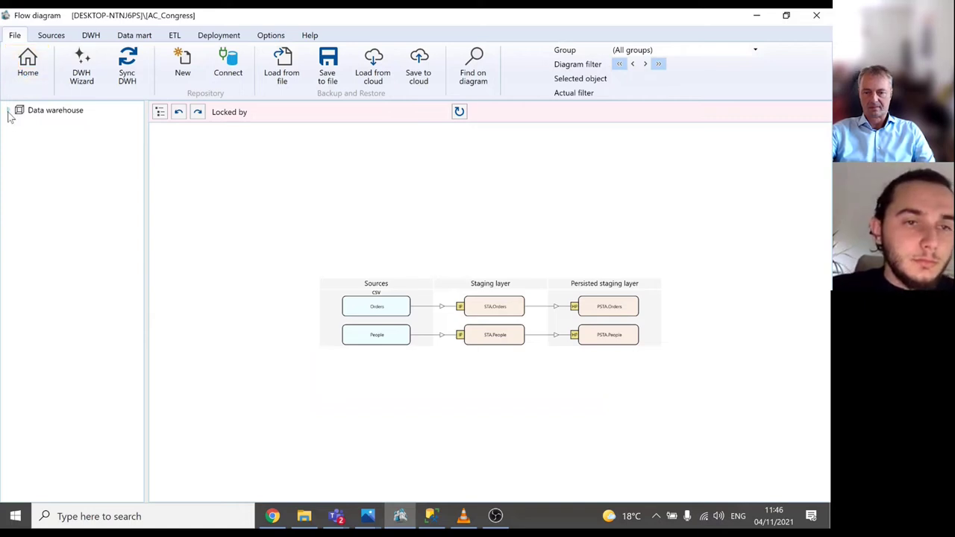
{"action": "left_click", "coordinate": [51, 35]}
{"action": "left_click", "coordinate": [93, 37]}
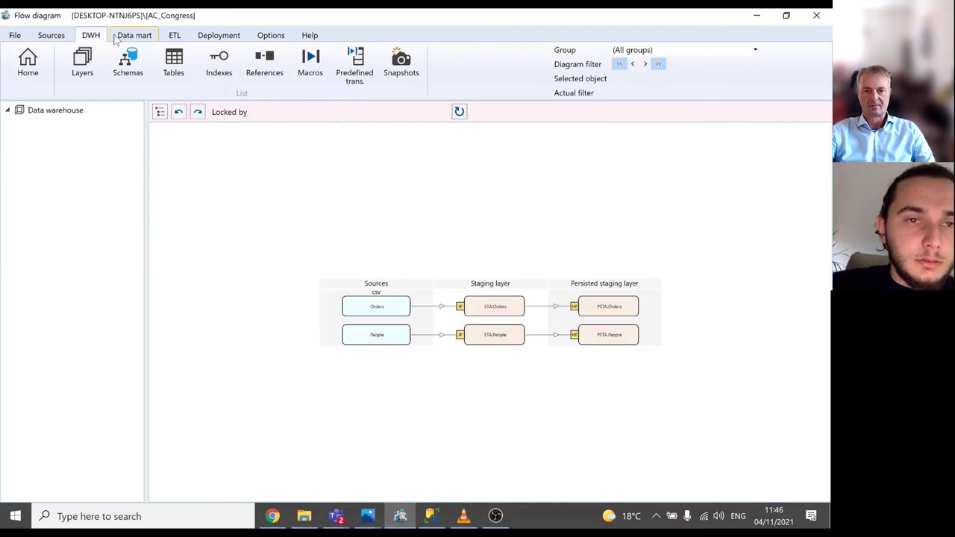
{"action": "left_click", "coordinate": [120, 35]}
{"action": "left_click", "coordinate": [90, 59]}
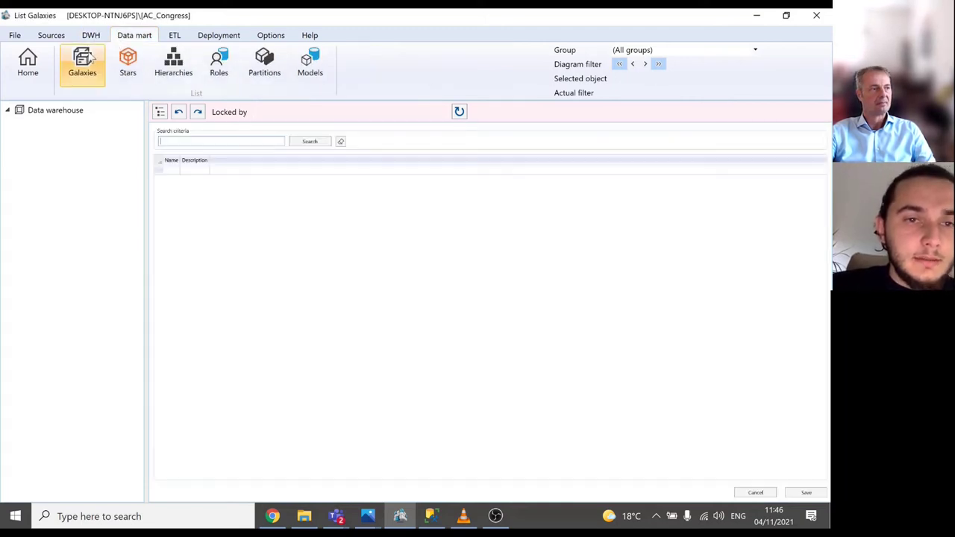
{"action": "left_click", "coordinate": [173, 169]}
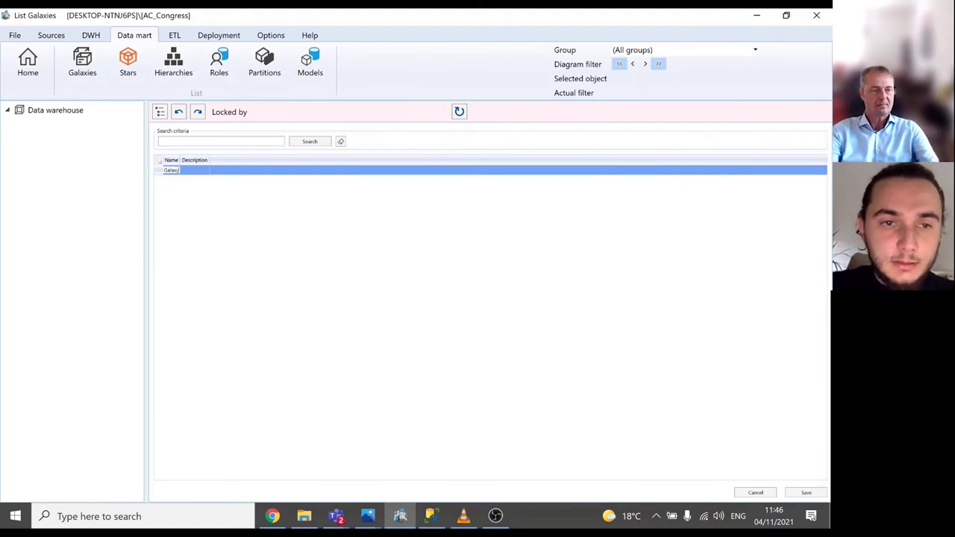
{"action": "left_click", "coordinate": [806, 493]}
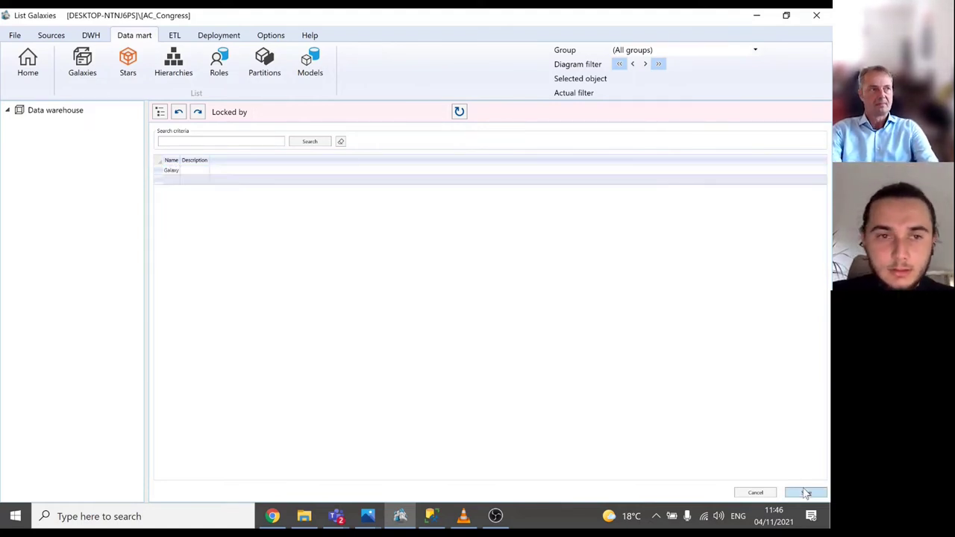
Return to the flow diagram and synchronize the data warehouse with the new reference and galaxy
{"action": "left_click", "coordinate": [33, 75]}
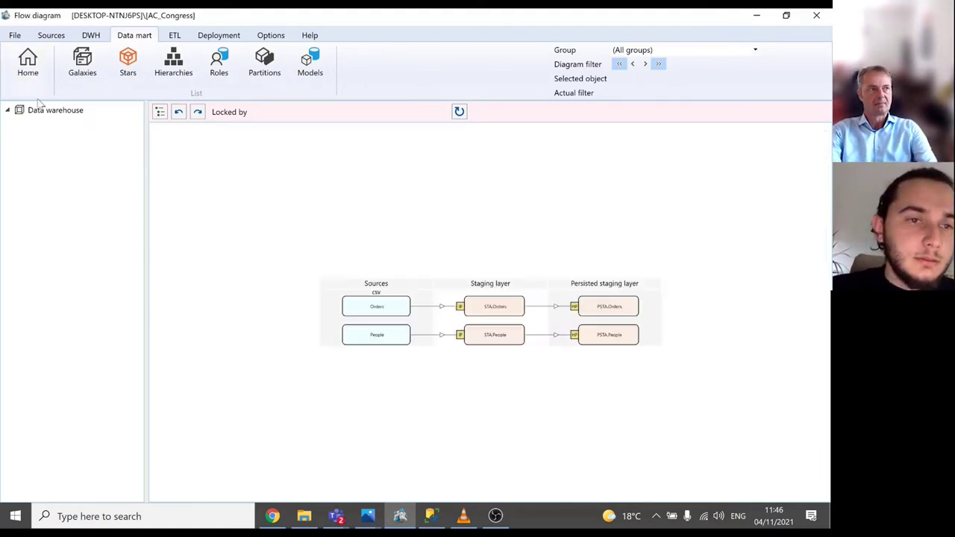
{"action": "double_click", "coordinate": [42, 111]}
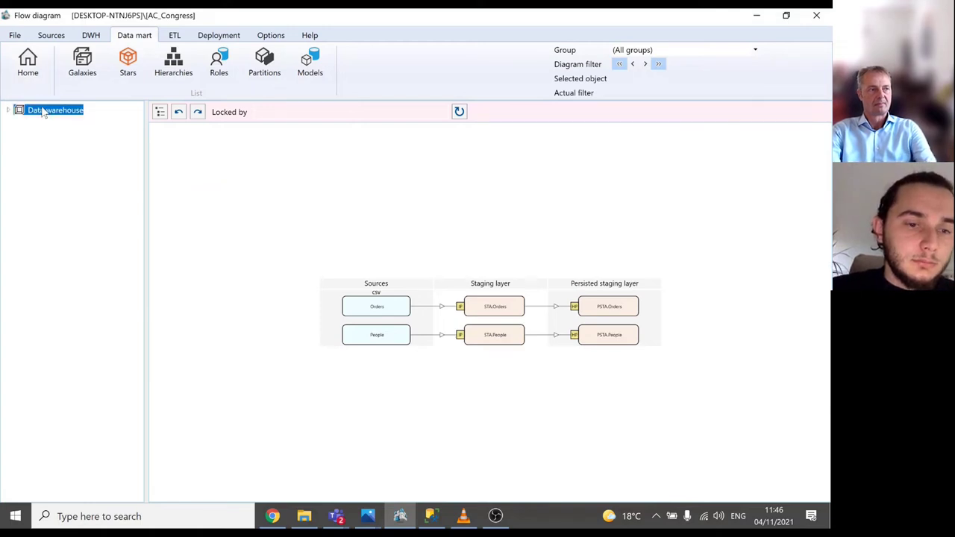
{"action": "left_click", "coordinate": [15, 35]}
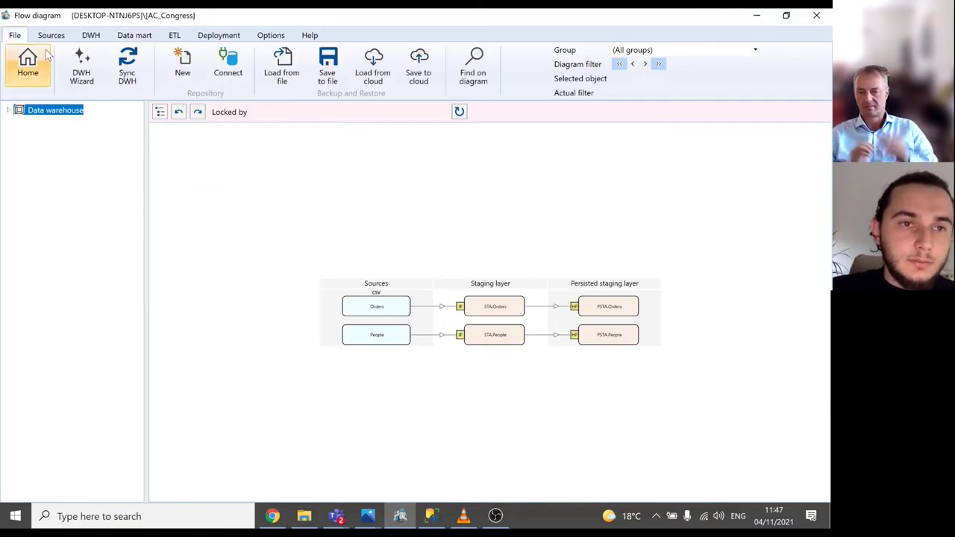
{"action": "left_click", "coordinate": [129, 66]}
{"action": "left_click", "coordinate": [600, 381]}
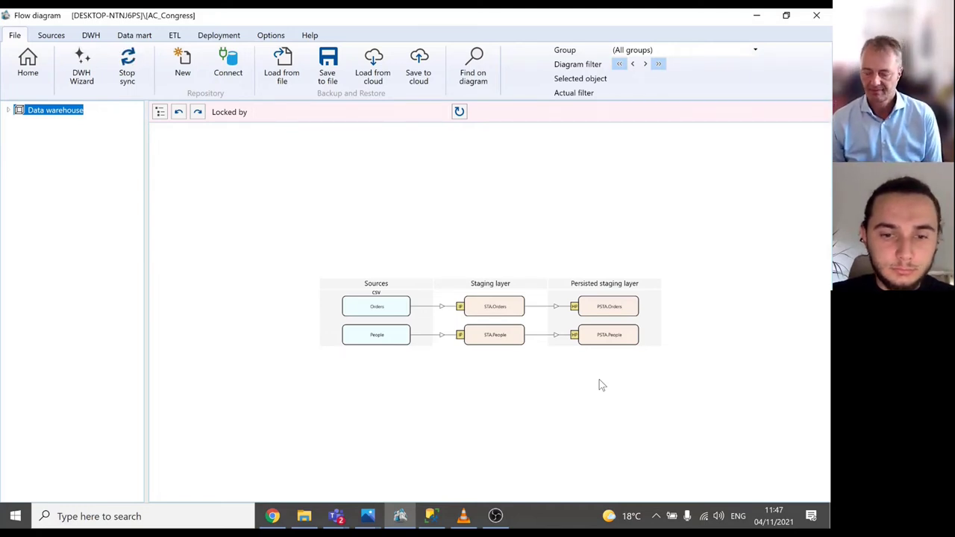
Check the Core tasks in Plan.jpg in Photos and return to AnalyticsCreator
{"action": "left_click", "coordinate": [368, 516]}
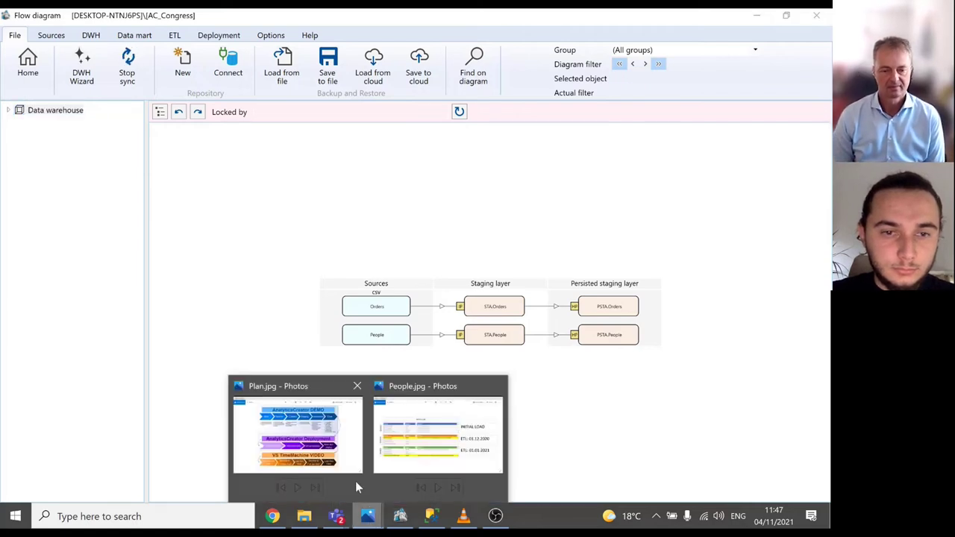
{"action": "left_click", "coordinate": [356, 481]}
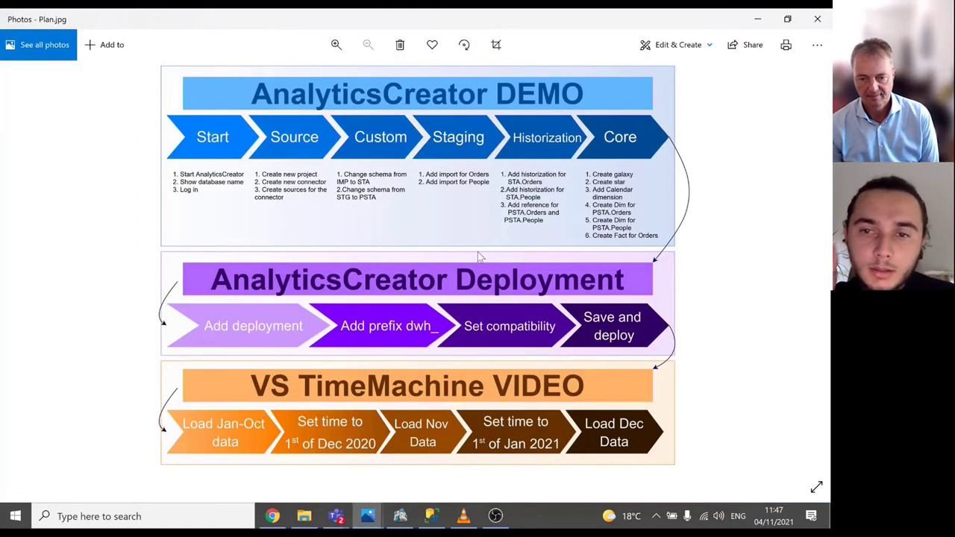
{"action": "left_click", "coordinate": [369, 515]}
{"action": "left_click", "coordinate": [400, 515]}
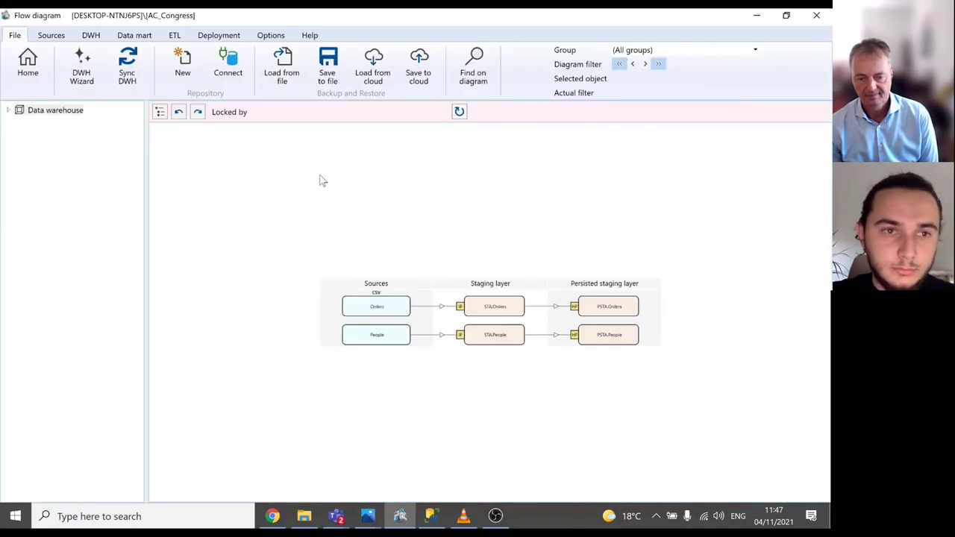
Add a star named Star with schema STAR to the galaxy Galaxy, save it and return to the flow diagram
{"action": "left_click", "coordinate": [9, 110]}
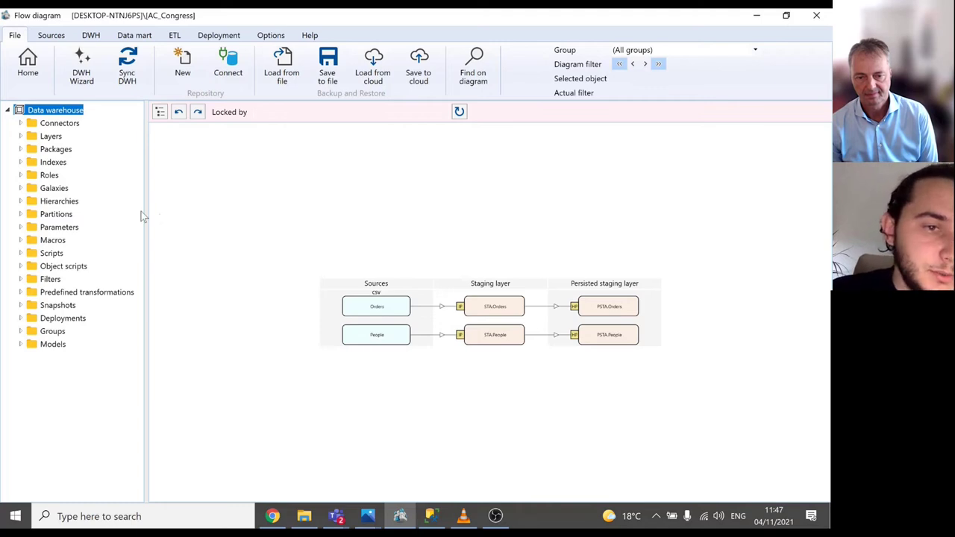
{"action": "left_click", "coordinate": [20, 188]}
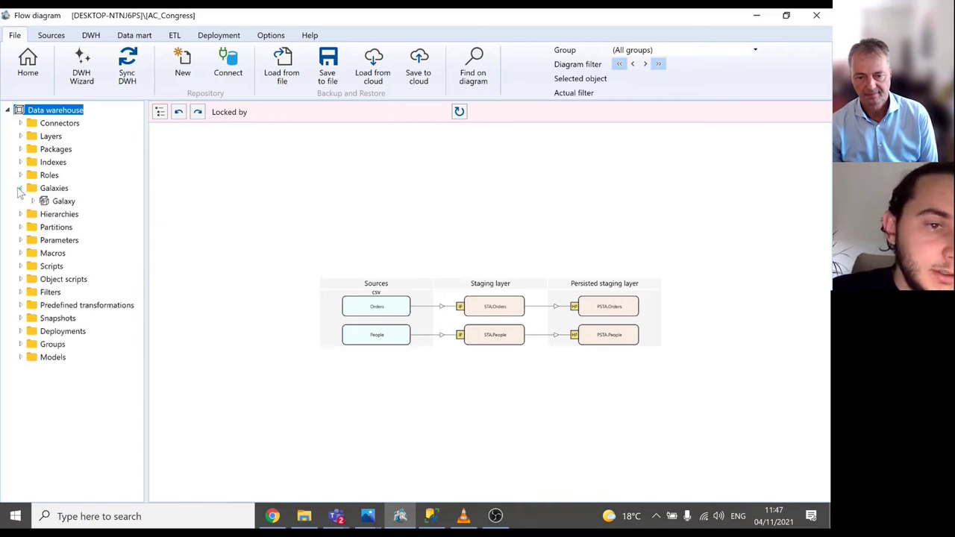
{"action": "right_click", "coordinate": [62, 202]}
{"action": "left_click", "coordinate": [112, 277]}
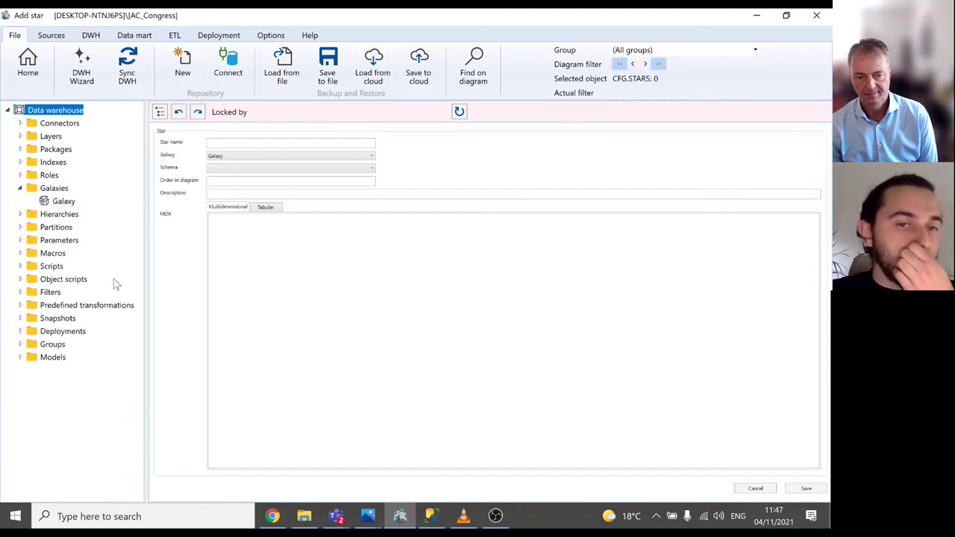
{"action": "left_click", "coordinate": [228, 143]}
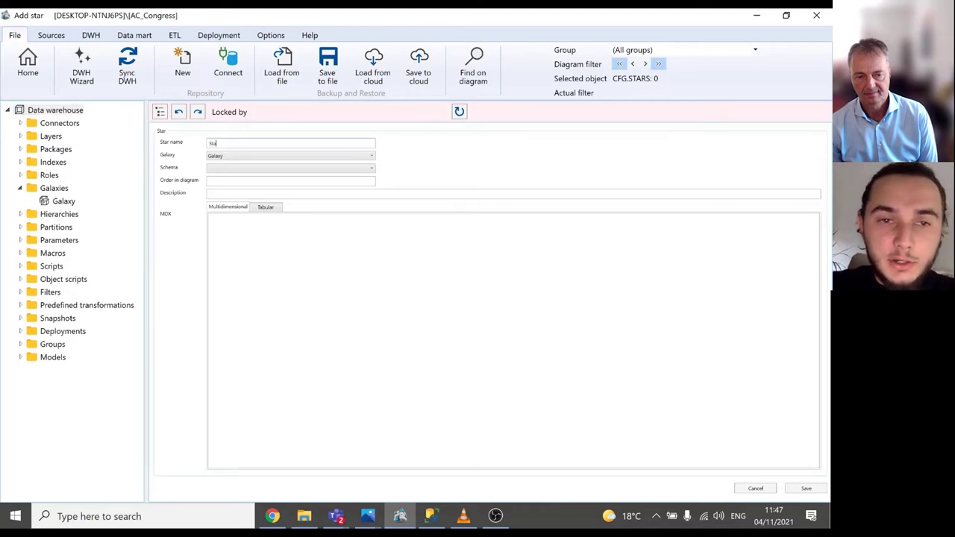
{"action": "left_click", "coordinate": [232, 169]}
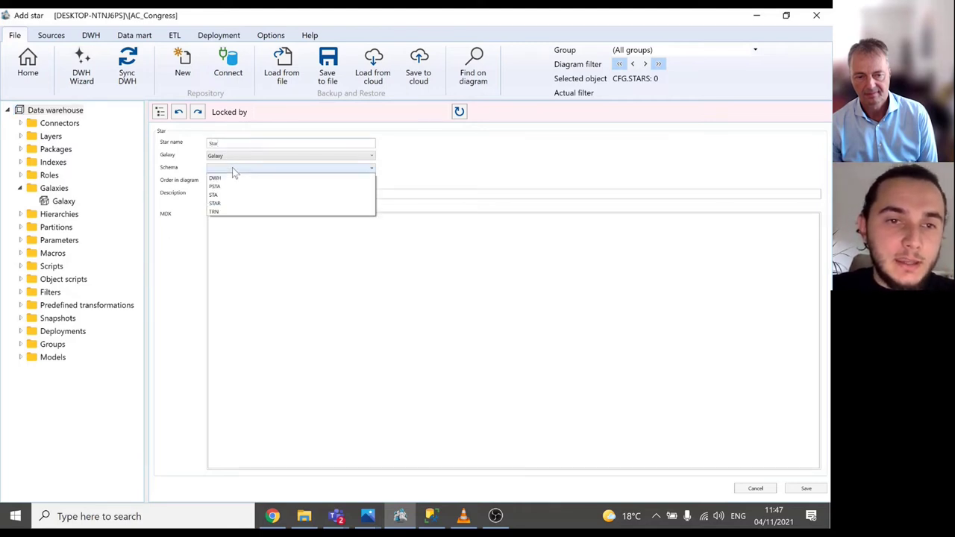
{"action": "left_click", "coordinate": [238, 209]}
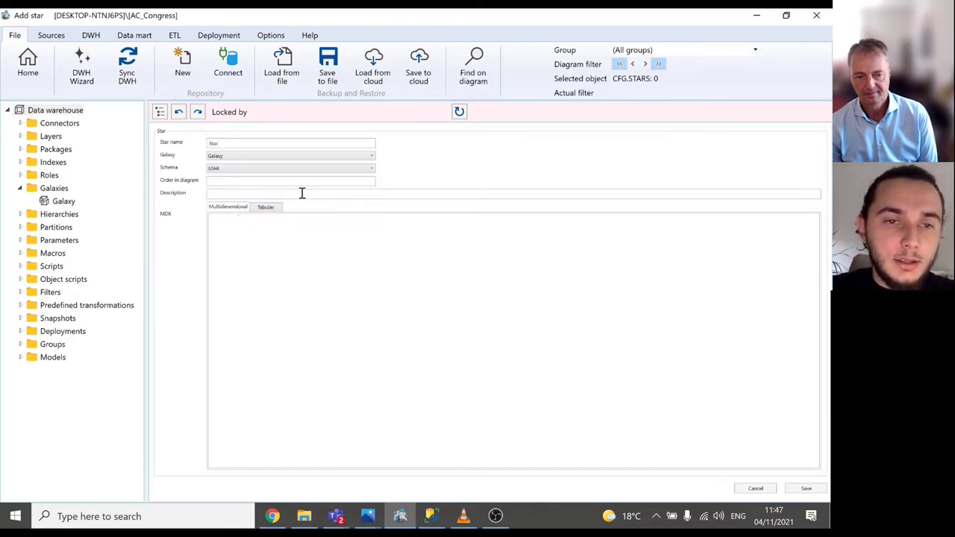
{"action": "left_click", "coordinate": [805, 489]}
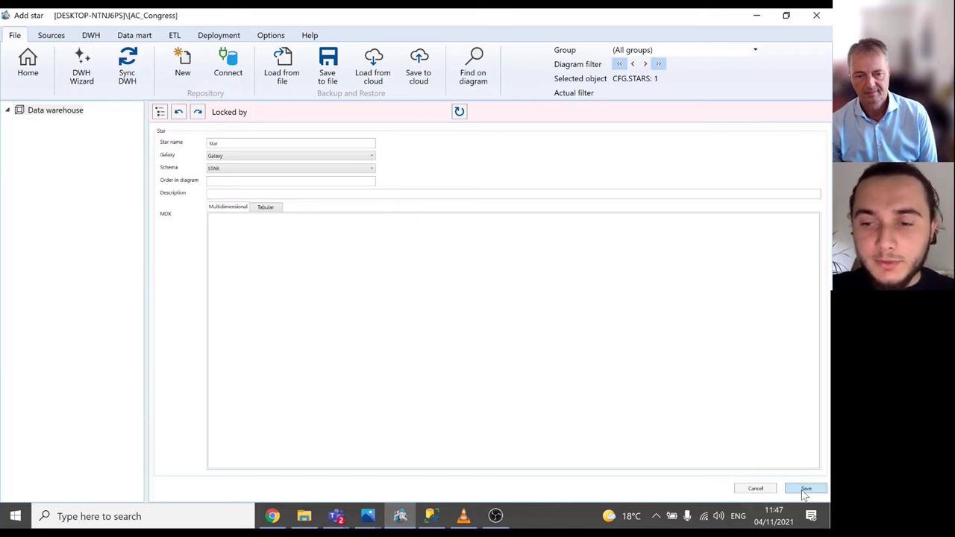
{"action": "left_click", "coordinate": [756, 489]}
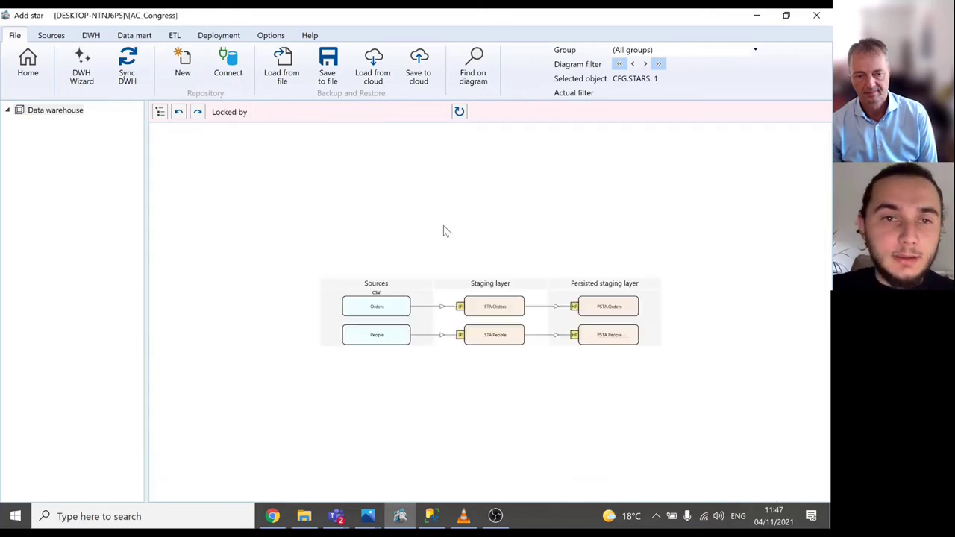
Synchronize the data warehouse and check the next Core task in Plan.jpg in Photos before returning to AnalyticsCreator
{"action": "left_click", "coordinate": [136, 84]}
{"action": "left_click", "coordinate": [593, 380]}
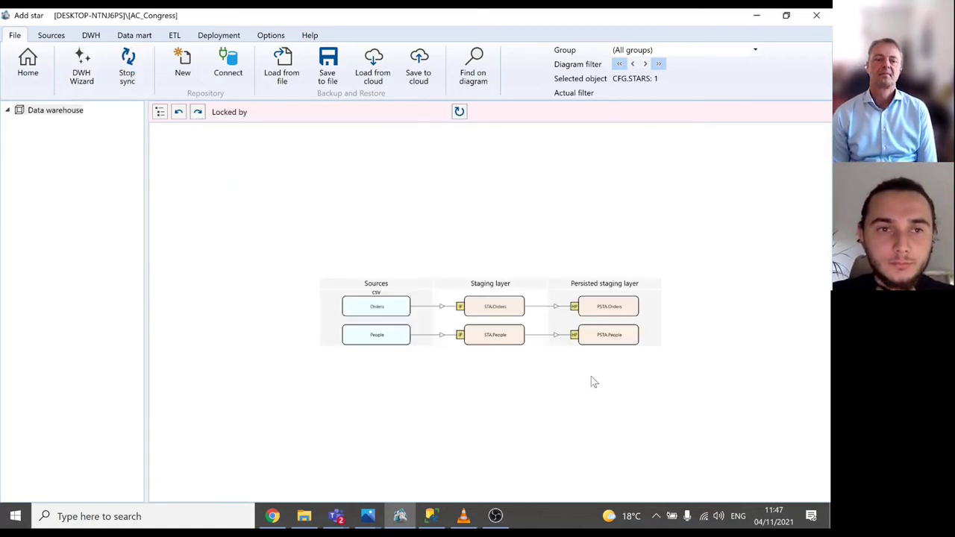
{"action": "mouse_move", "coordinate": [368, 516]}
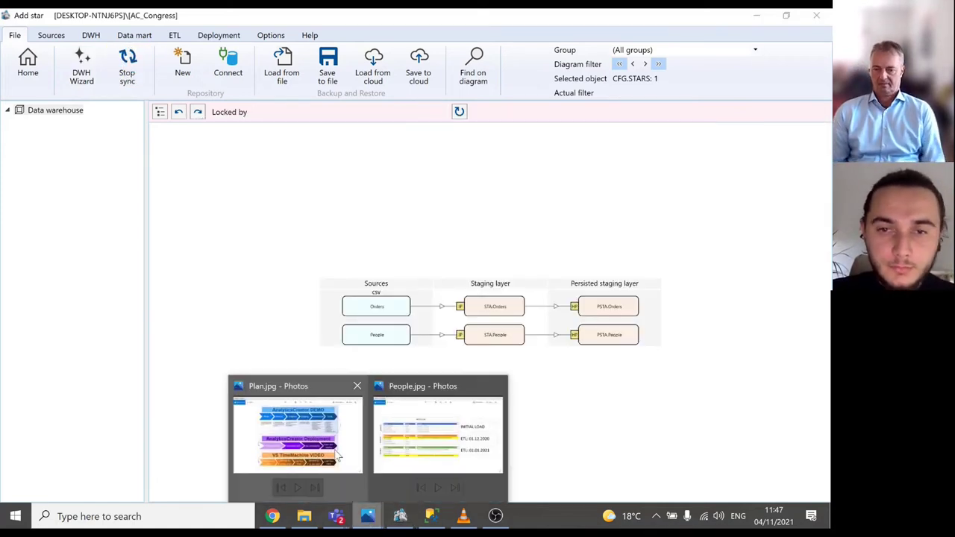
{"action": "left_click", "coordinate": [337, 457]}
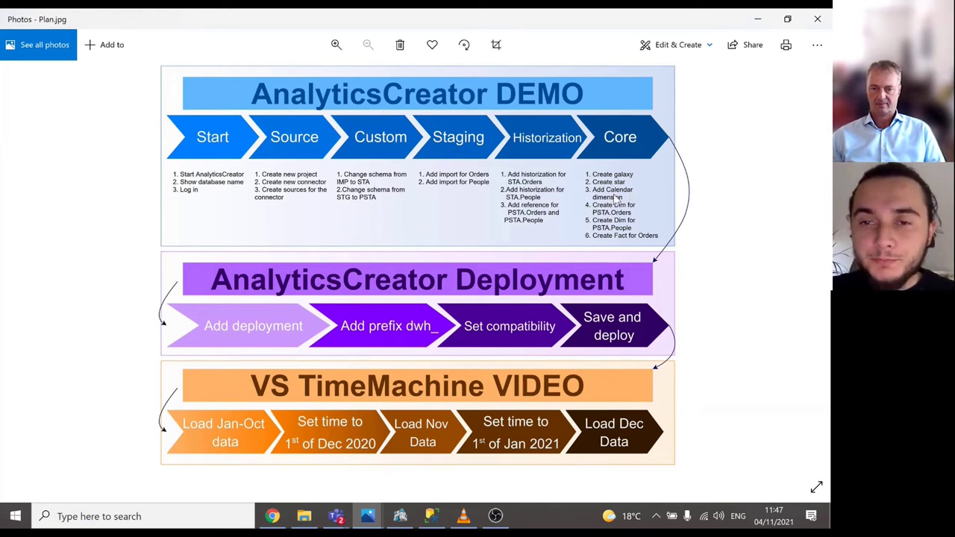
{"action": "left_click", "coordinate": [400, 515]}
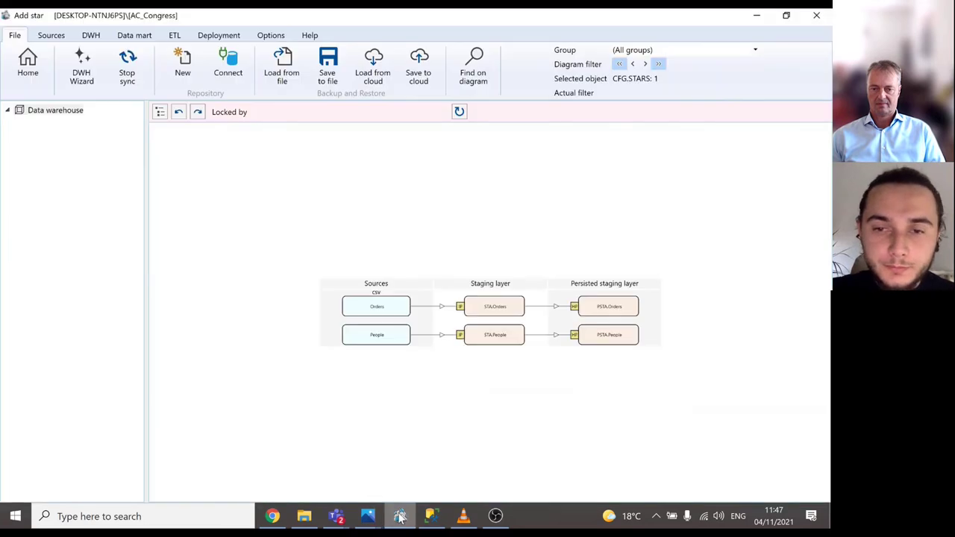
Add the calendar dimension DIM_Calendar in schema DWH for 01/01/1980 to 31/12/2040 with the Date2ID function, and synchronize the data warehouse
{"action": "right_click", "coordinate": [678, 304]}
{"action": "mouse_move", "coordinate": [618, 374]}
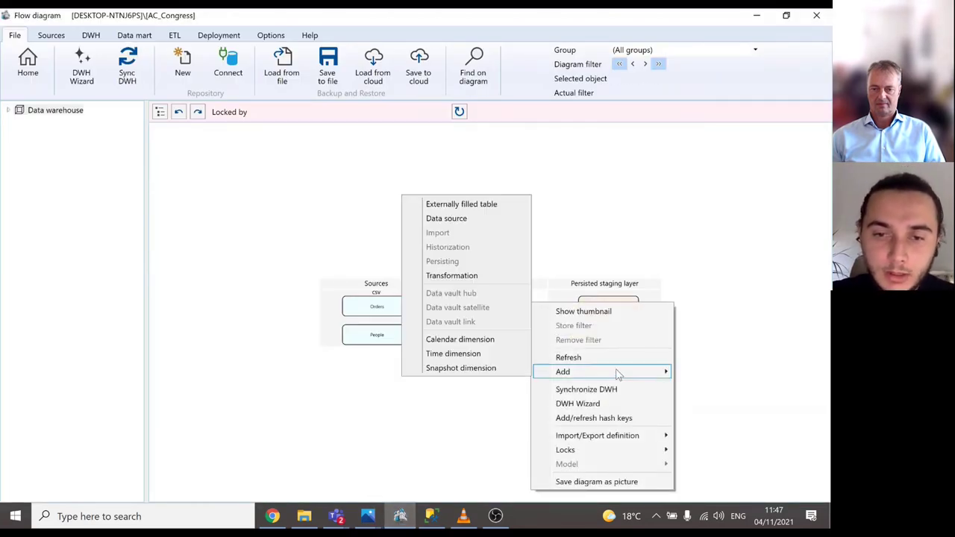
{"action": "left_click", "coordinate": [482, 340]}
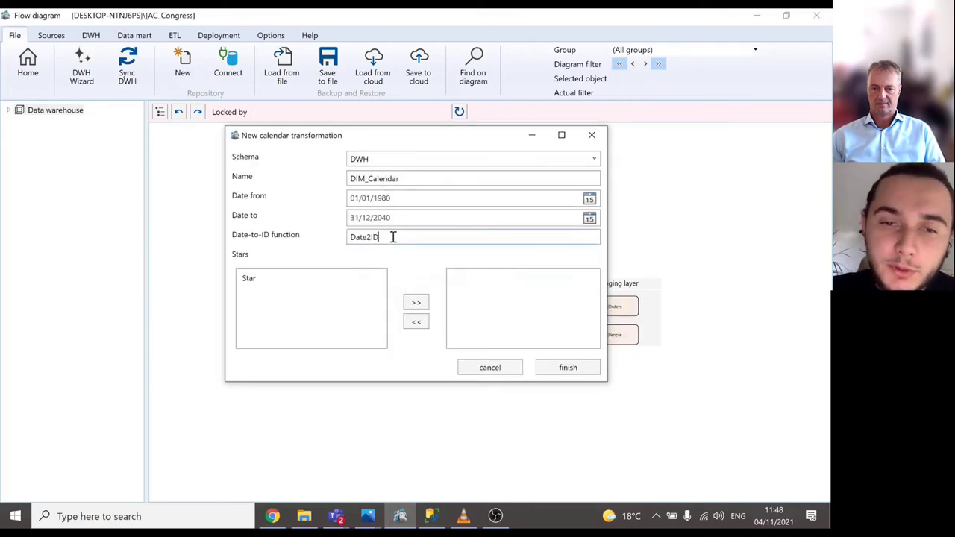
{"action": "left_click_drag", "start_coordinate": [393, 237], "coordinate": [348, 241]}
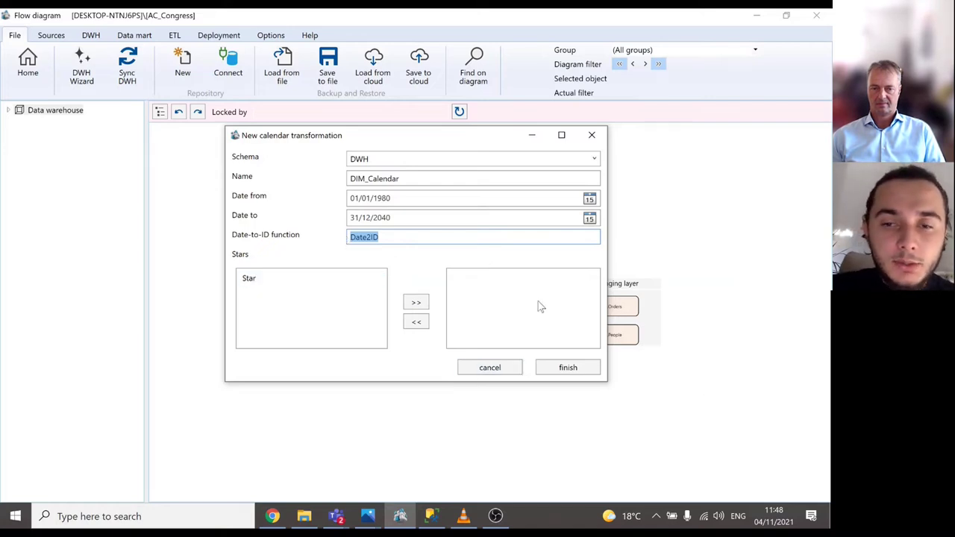
{"action": "left_click", "coordinate": [565, 367]}
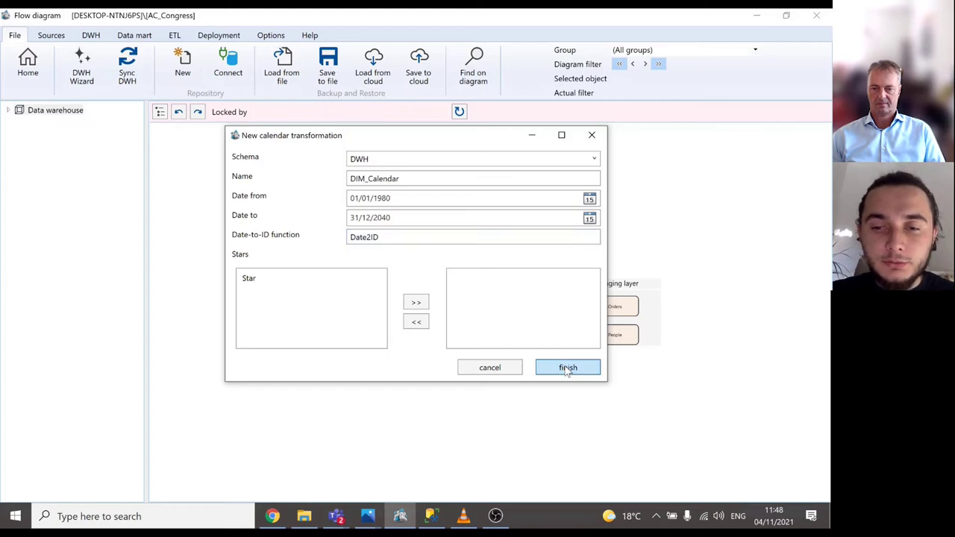
{"action": "left_click", "coordinate": [579, 368]}
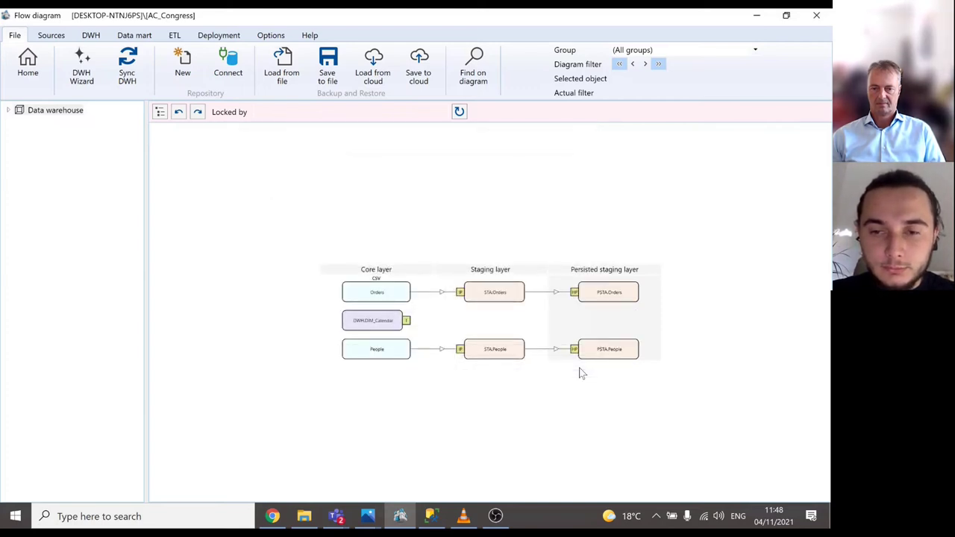
{"action": "left_click", "coordinate": [127, 67]}
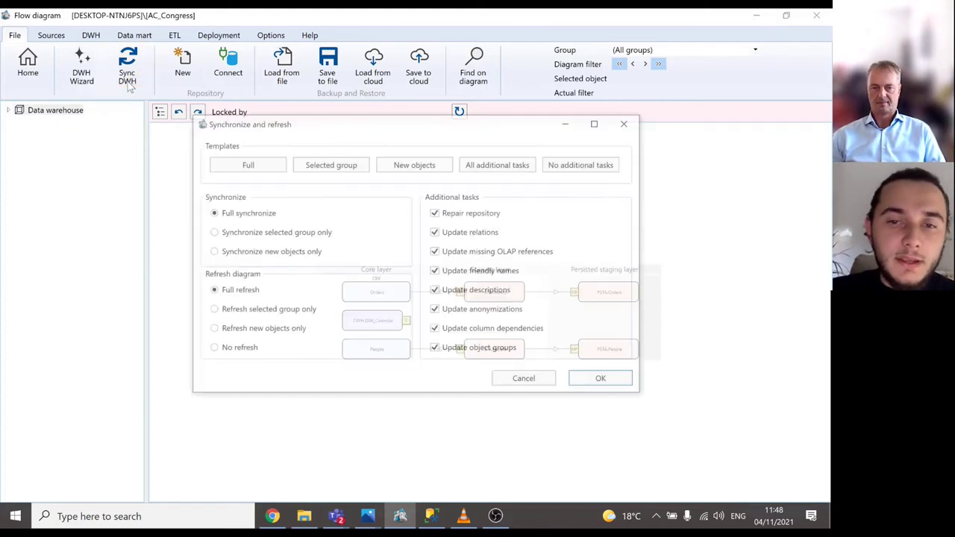
{"action": "left_click", "coordinate": [605, 380]}
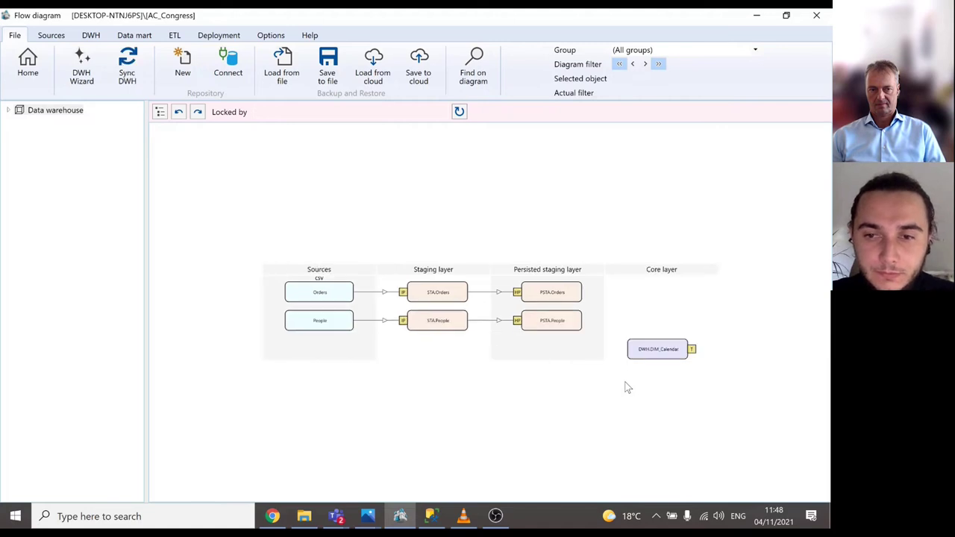
Assign the DIM_Calendar transformation to the star Star with the view name DIM_OrdersDate and save it
{"action": "double_click", "coordinate": [667, 348]}
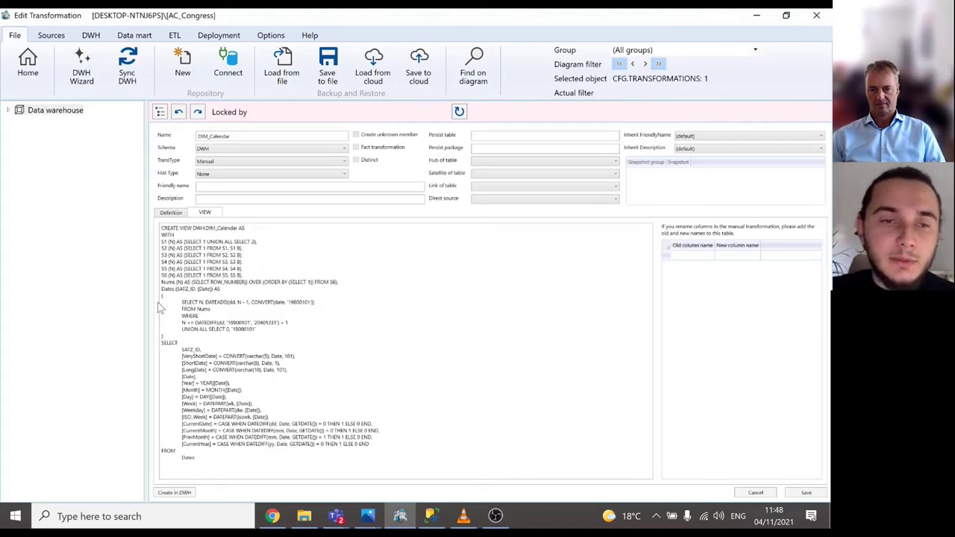
{"action": "left_click", "coordinate": [170, 212]}
{"action": "left_click", "coordinate": [624, 246]}
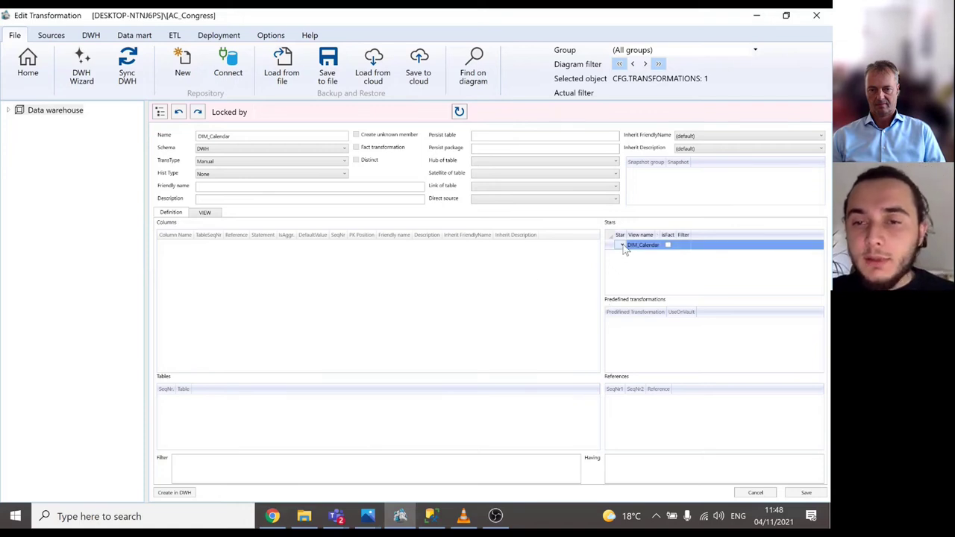
{"action": "left_click", "coordinate": [621, 255]}
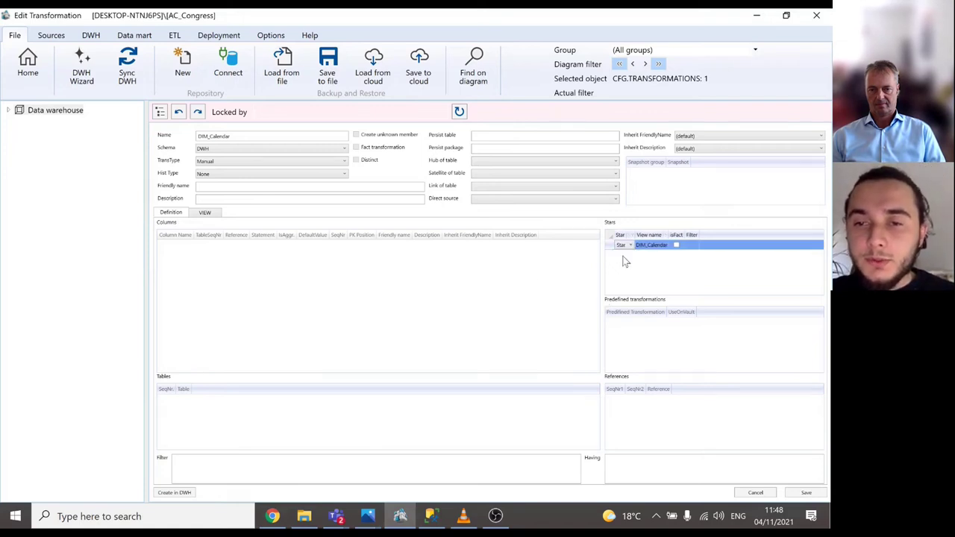
{"action": "left_click", "coordinate": [666, 246]}
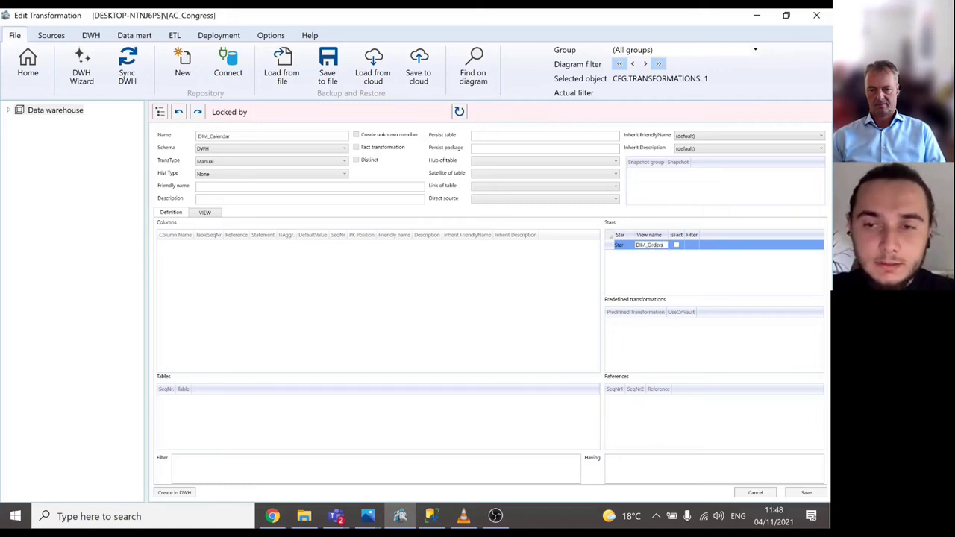
{"action": "type", "text": "DIM_OrdersDate"}
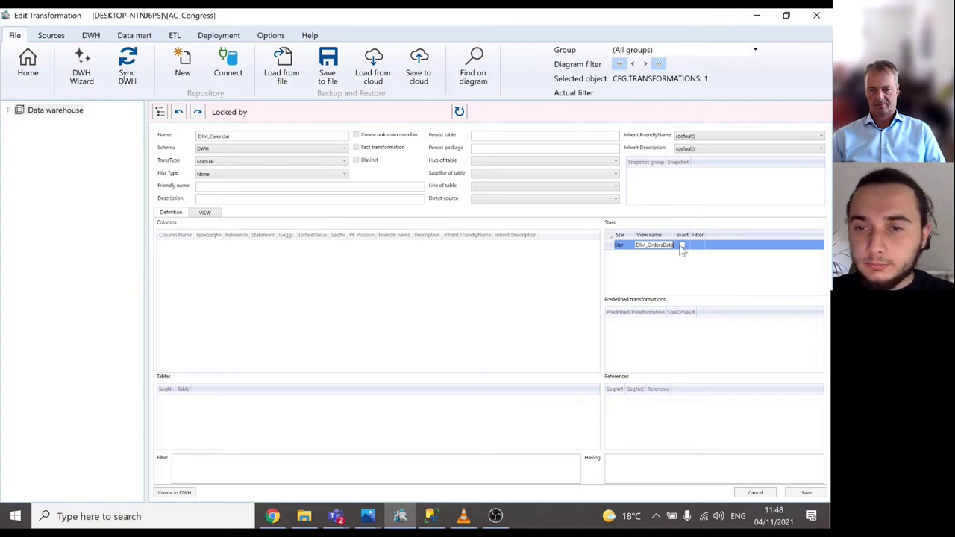
{"action": "left_click", "coordinate": [805, 493]}
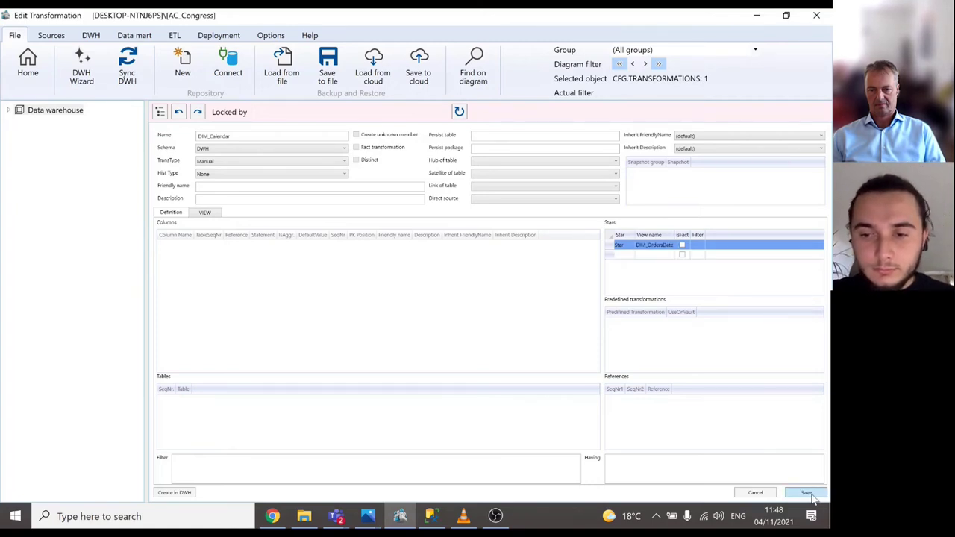
Create the DIM_Calendar view in the data warehouse and return to the flow diagram
{"action": "left_click", "coordinate": [174, 493]}
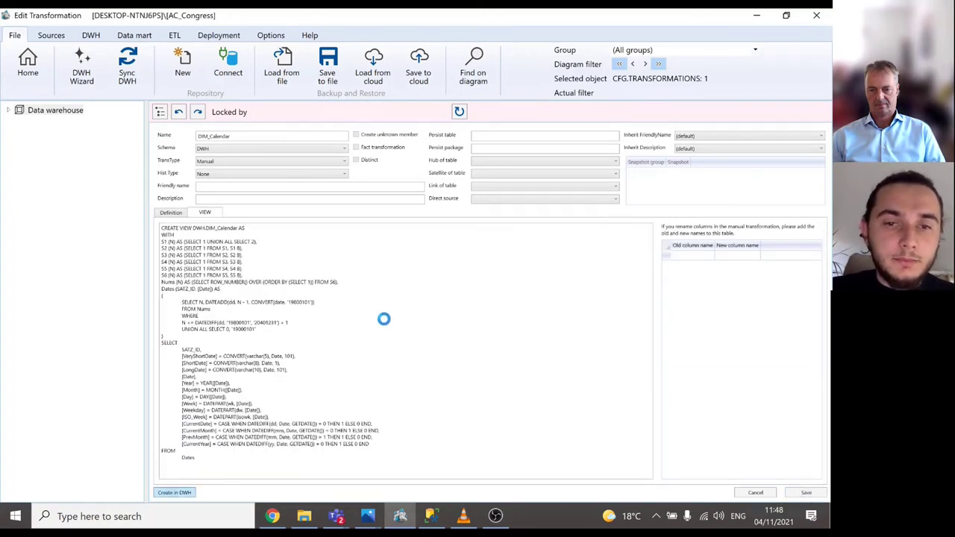
{"action": "left_click", "coordinate": [418, 300]}
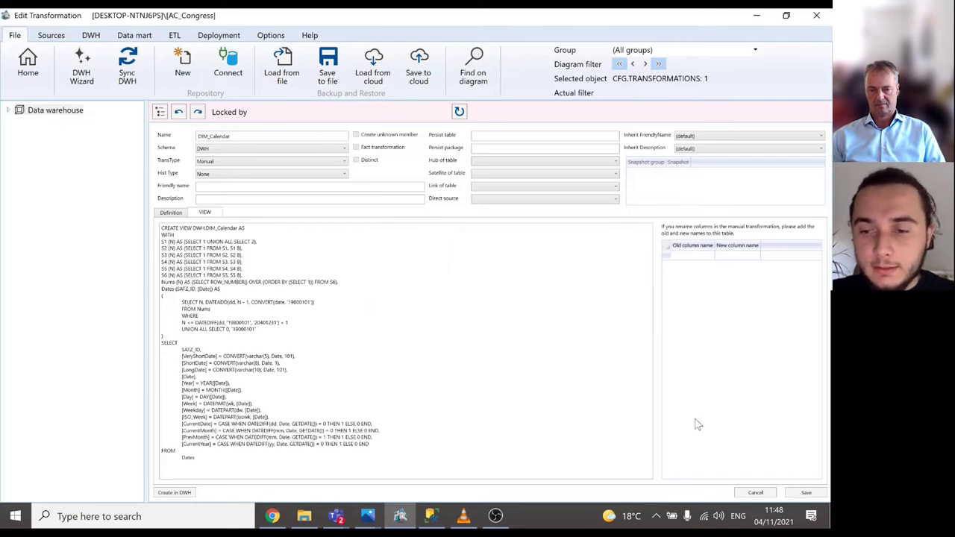
{"action": "left_click", "coordinate": [747, 493]}
{"action": "right_click", "coordinate": [587, 423]}
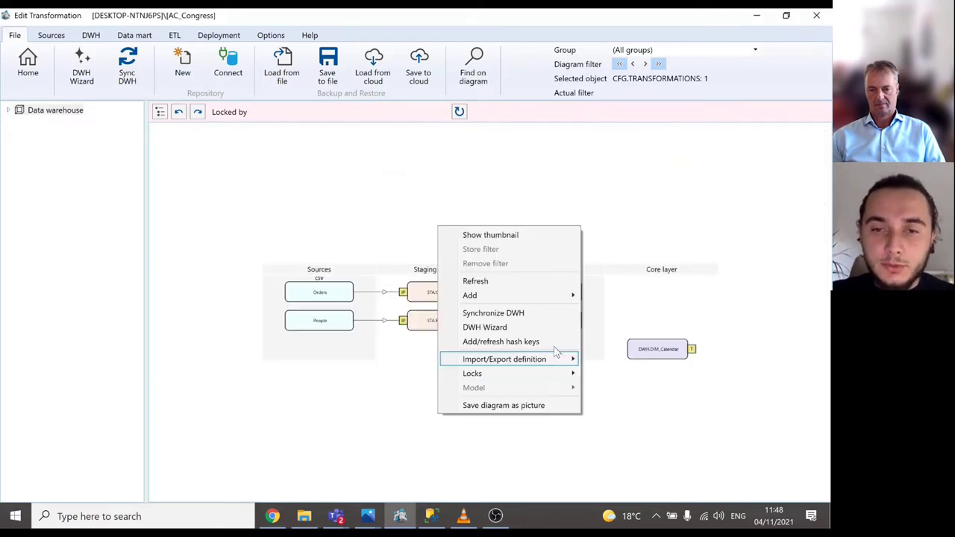
{"action": "left_click", "coordinate": [518, 279]}
{"action": "right_click", "coordinate": [517, 278]}
{"action": "left_click", "coordinate": [518, 279]}
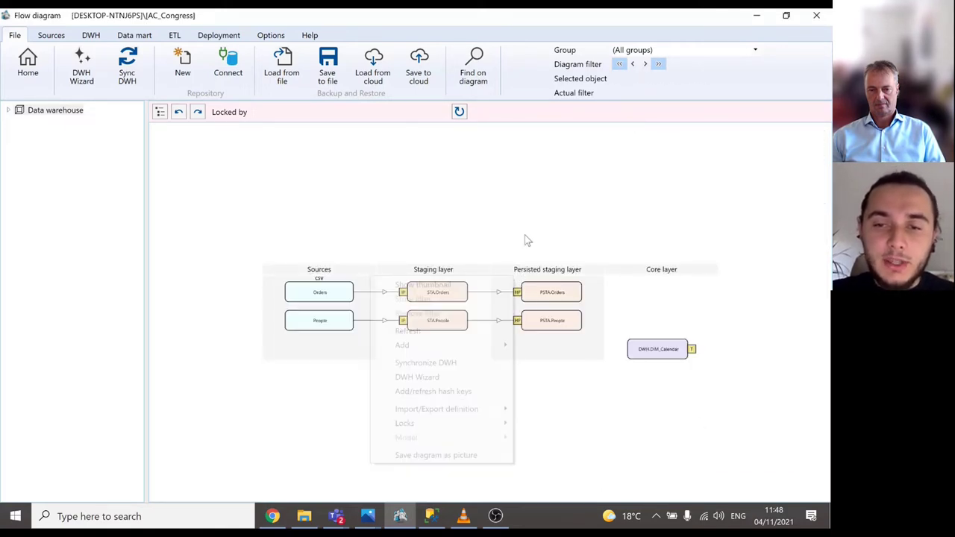
Add the Dimension transformation DIM_People on PSTA.People in schema DWH with FullHist historizing, all fields and all default transformations
{"action": "left_click", "coordinate": [573, 320]}
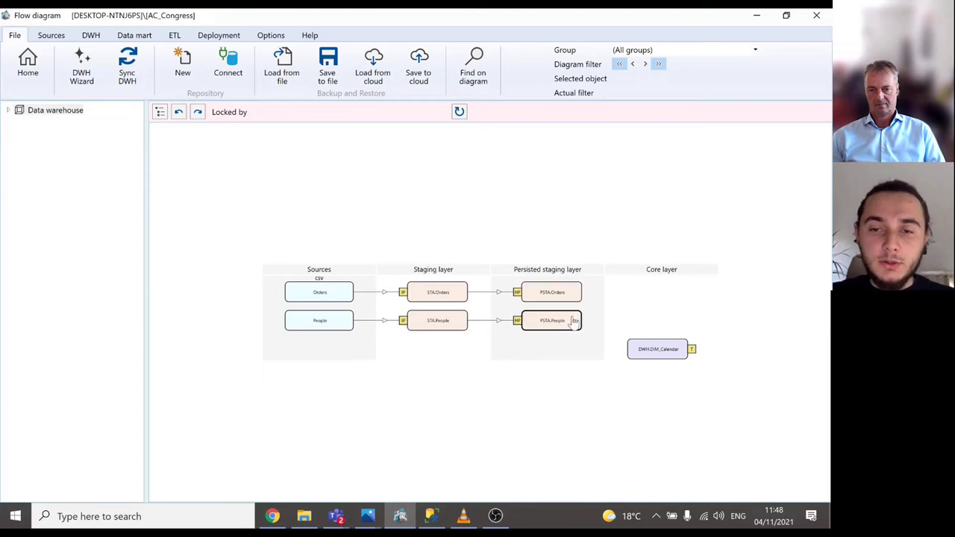
{"action": "right_click", "coordinate": [573, 320]}
{"action": "mouse_move", "coordinate": [512, 153]}
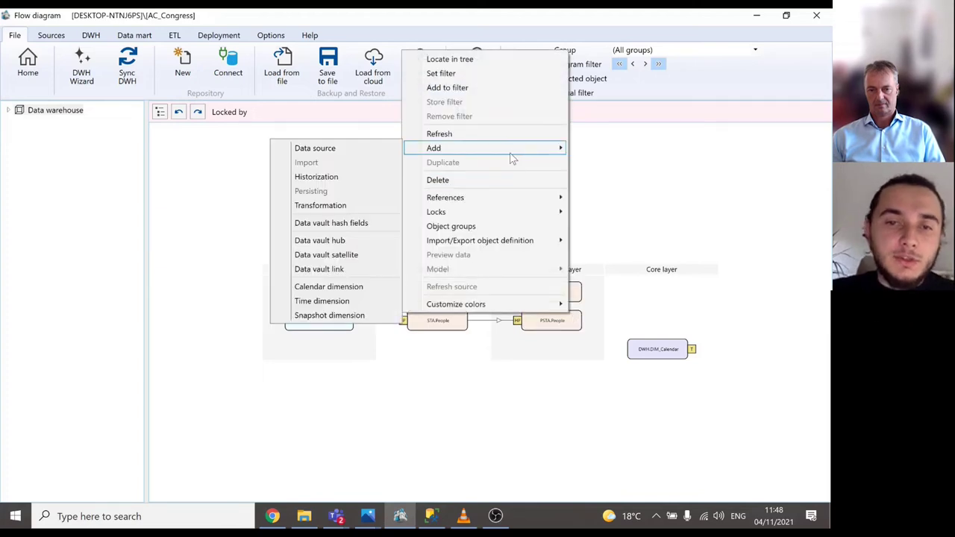
{"action": "left_click", "coordinate": [366, 206]}
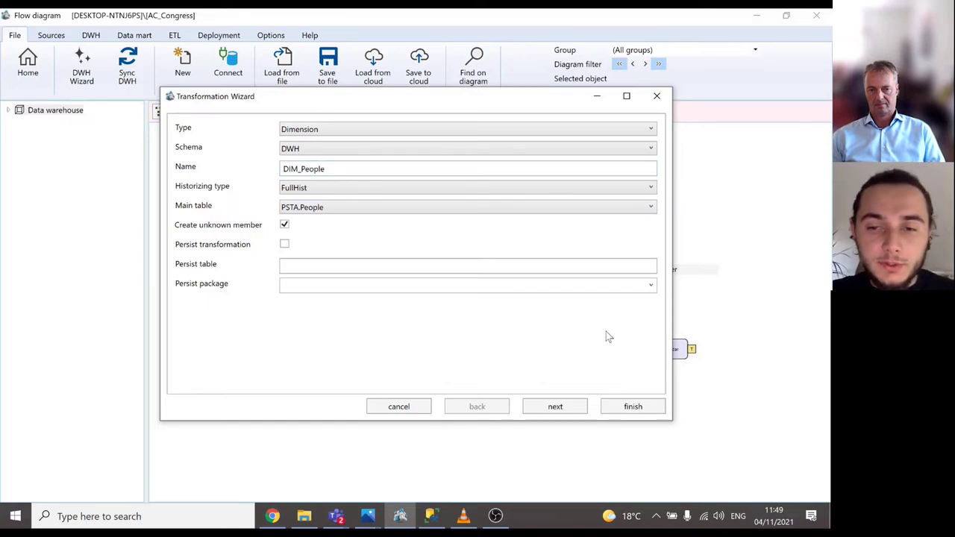
{"action": "left_click", "coordinate": [568, 408]}
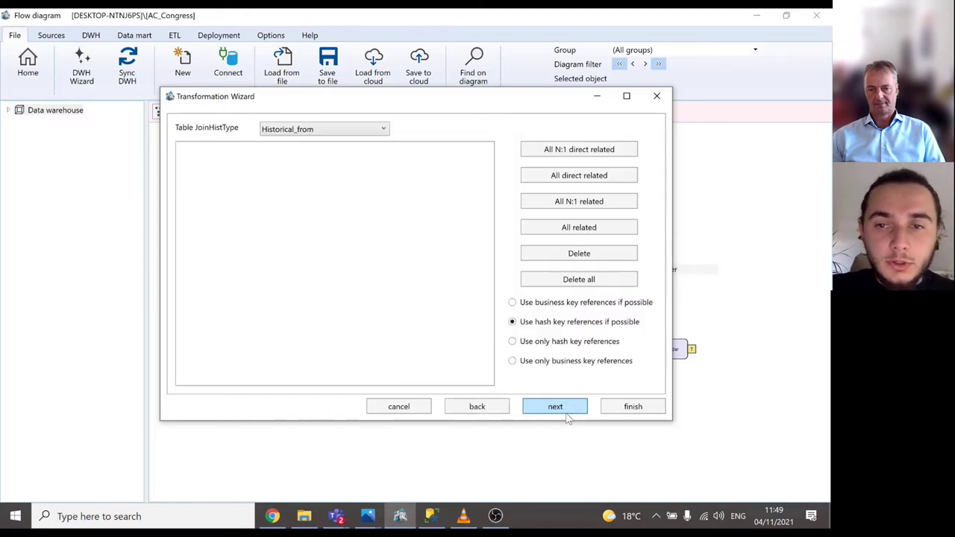
{"action": "left_click", "coordinate": [567, 413]}
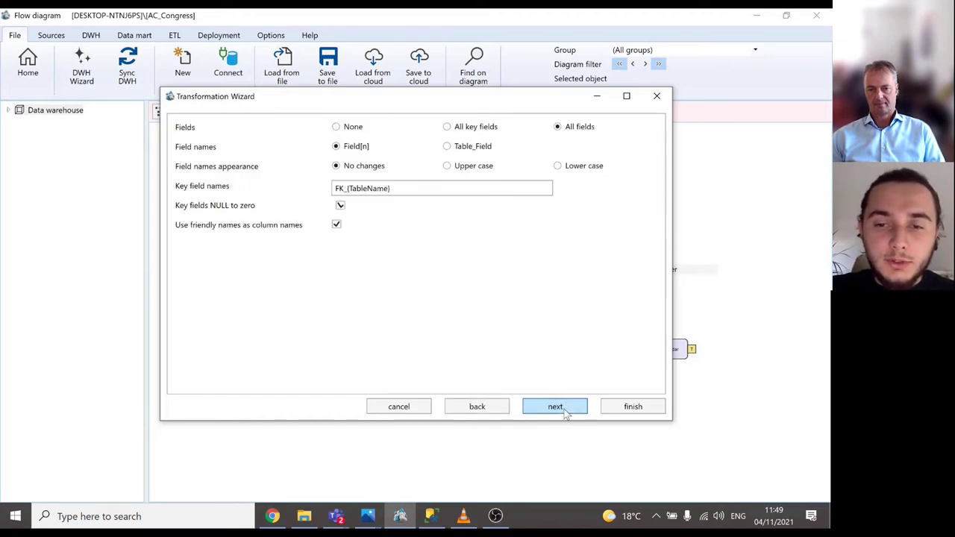
{"action": "left_click", "coordinate": [566, 412]}
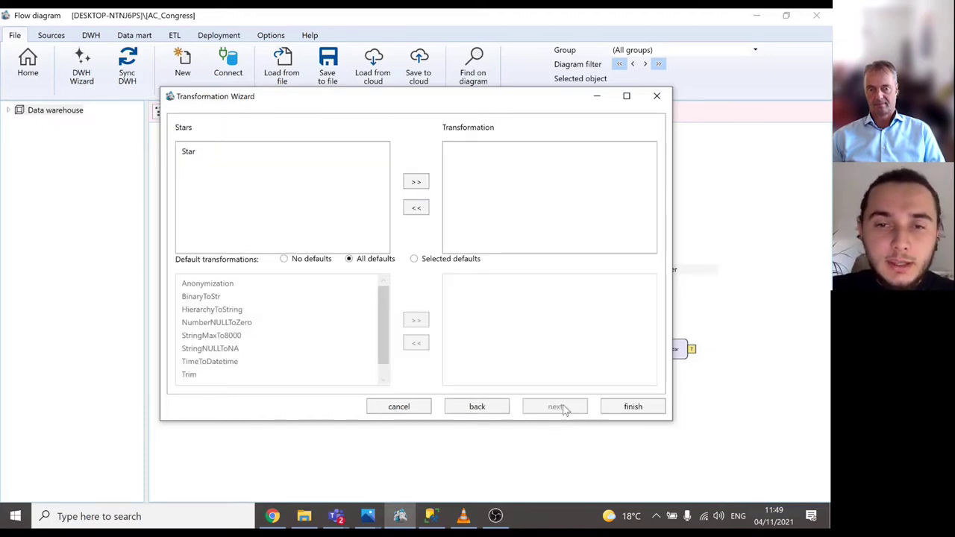
{"action": "left_click", "coordinate": [618, 407]}
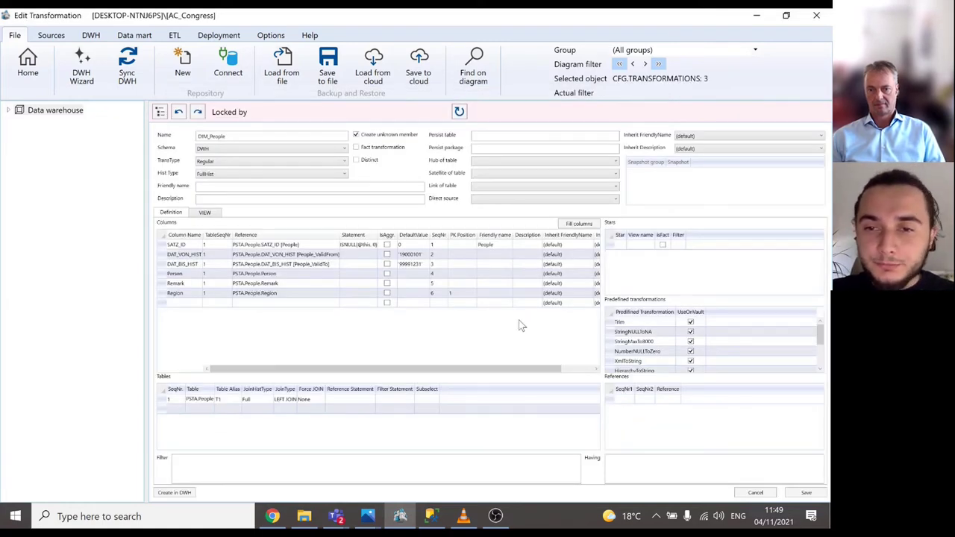
Assign DIM_People to the star Star, save it, create it in the data warehouse and return to the flow diagram
{"action": "left_click", "coordinate": [622, 247]}
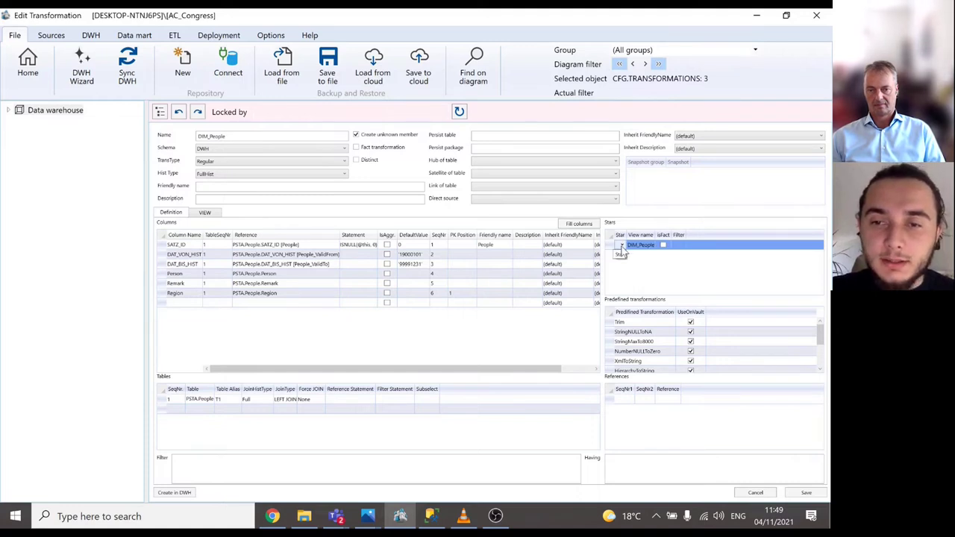
{"action": "left_click", "coordinate": [621, 255]}
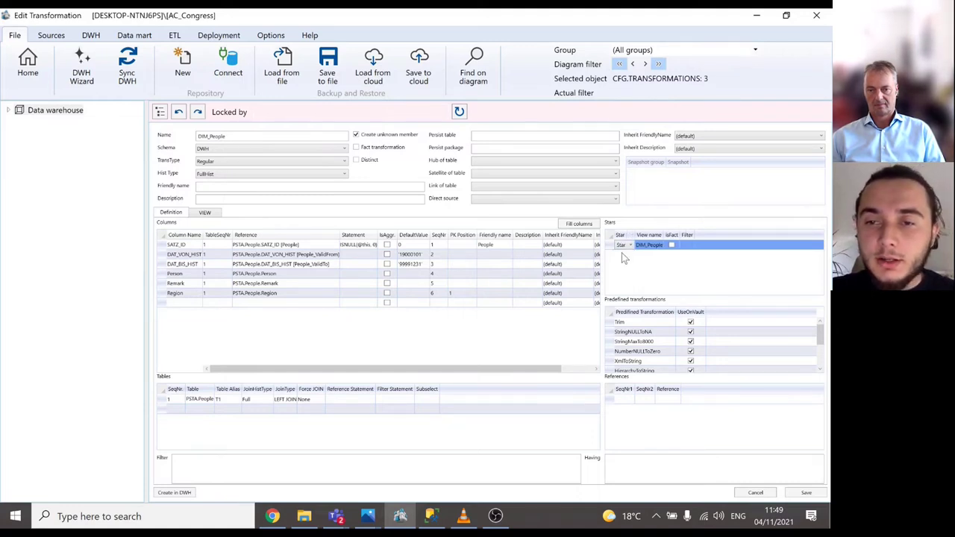
{"action": "left_click", "coordinate": [797, 491]}
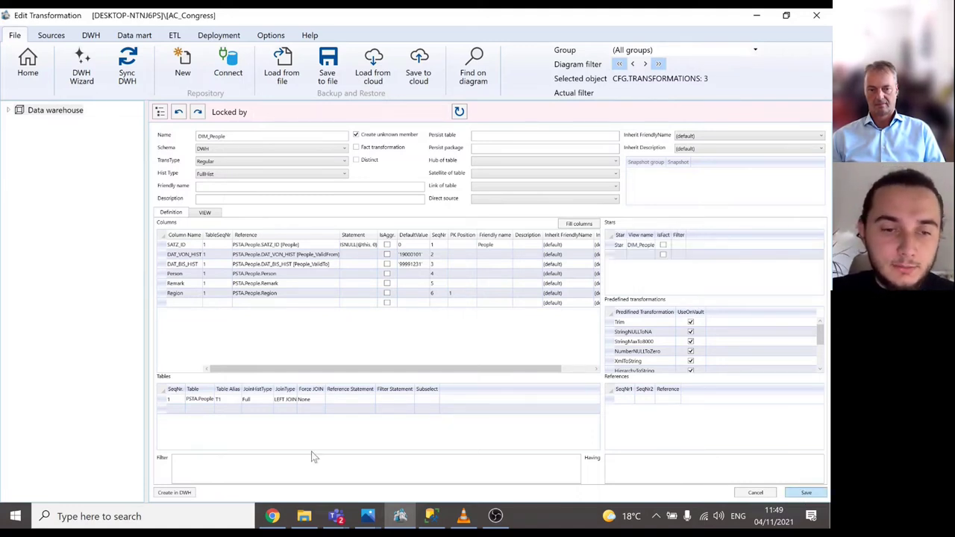
{"action": "left_click", "coordinate": [182, 492]}
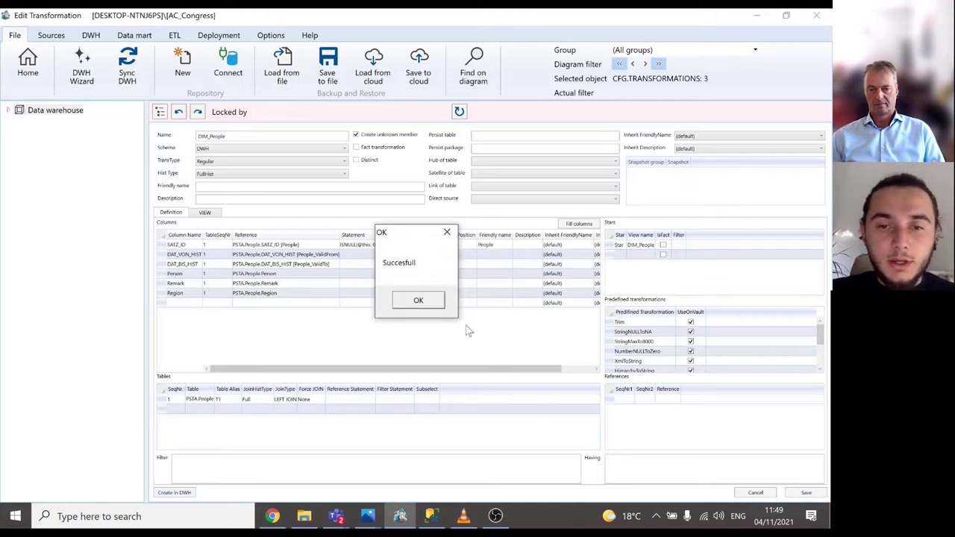
{"action": "left_click", "coordinate": [439, 306]}
{"action": "left_click", "coordinate": [755, 492]}
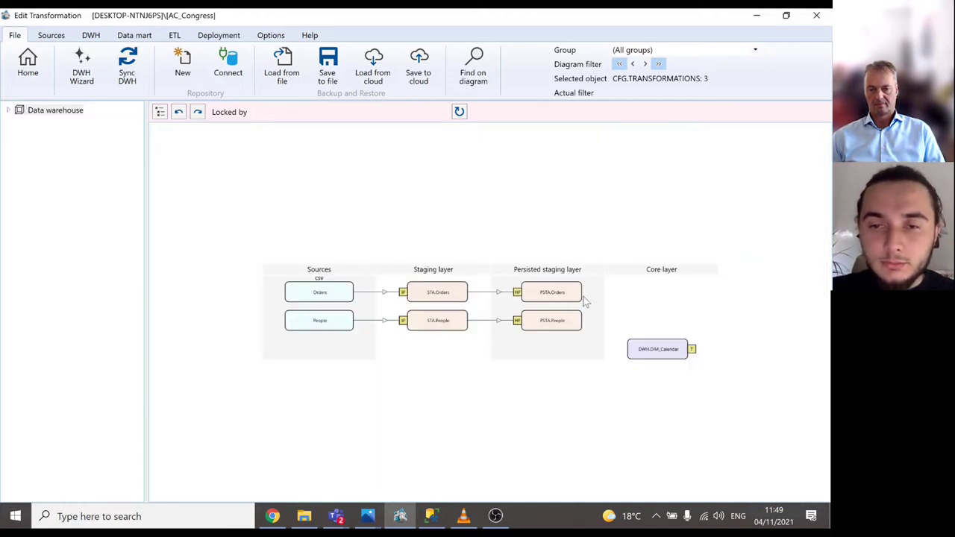
Refresh the flow diagram and run a full synchronization of the data warehouse with all additional tasks
{"action": "right_click", "coordinate": [572, 274]}
{"action": "left_click", "coordinate": [500, 331]}
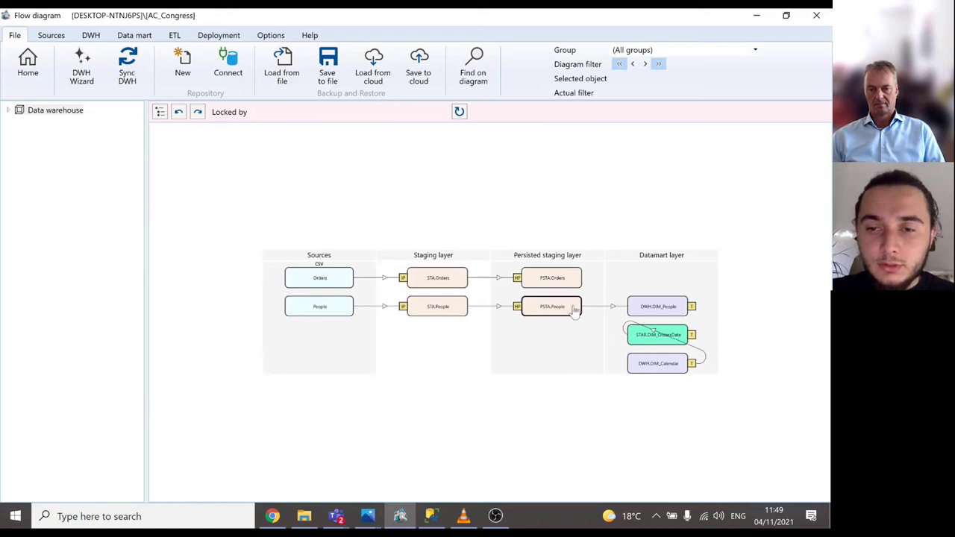
{"action": "left_click", "coordinate": [127, 68]}
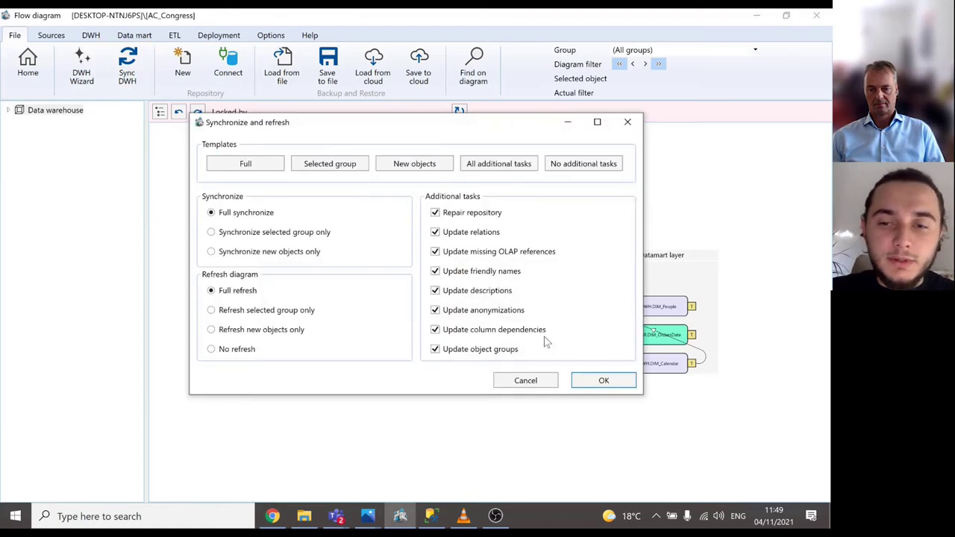
{"action": "left_click", "coordinate": [603, 380]}
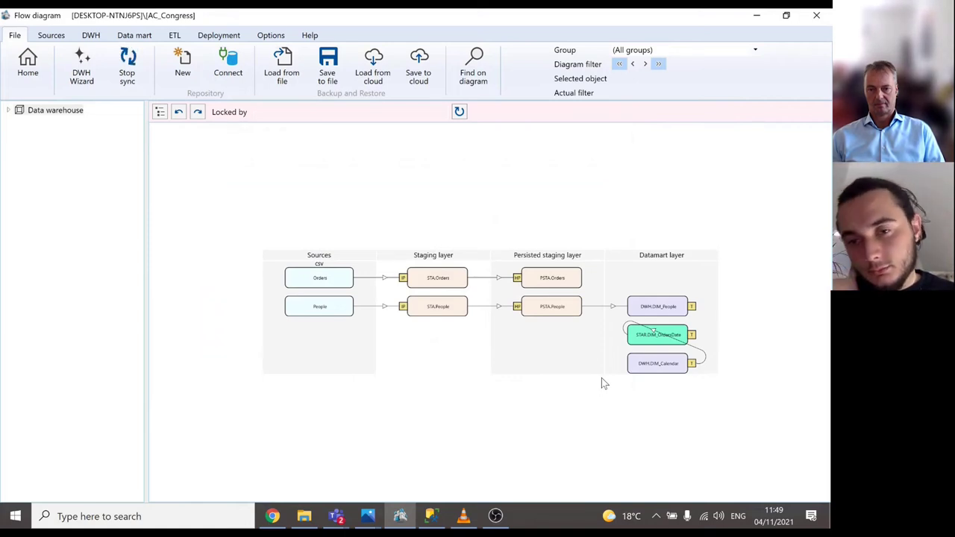
Add the Dimension transformation DIM_Orders on PSTA.Orders in schema DWH with FullHist historizing, all fields and all default transformations
{"action": "right_click", "coordinate": [575, 285]}
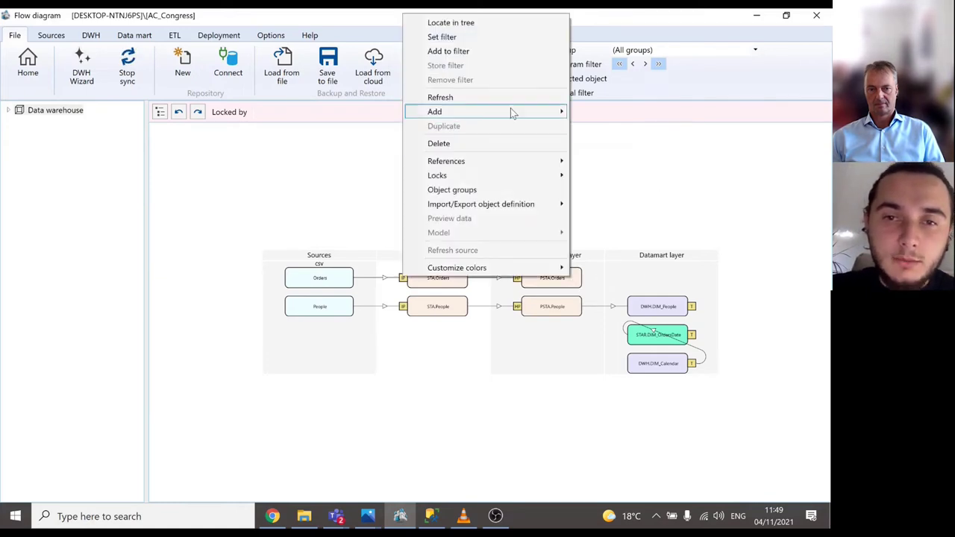
{"action": "mouse_move", "coordinate": [510, 111]}
{"action": "left_click", "coordinate": [366, 166]}
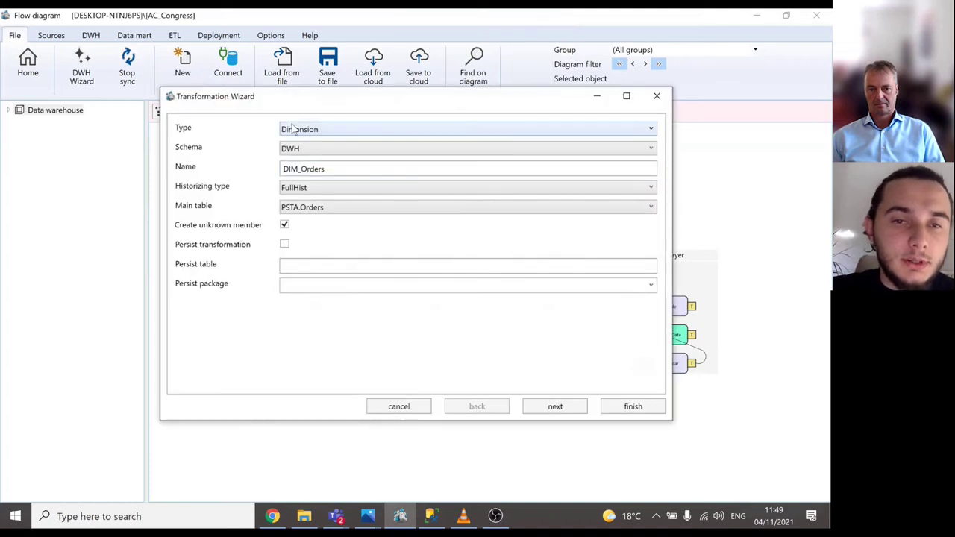
{"action": "left_click", "coordinate": [559, 406]}
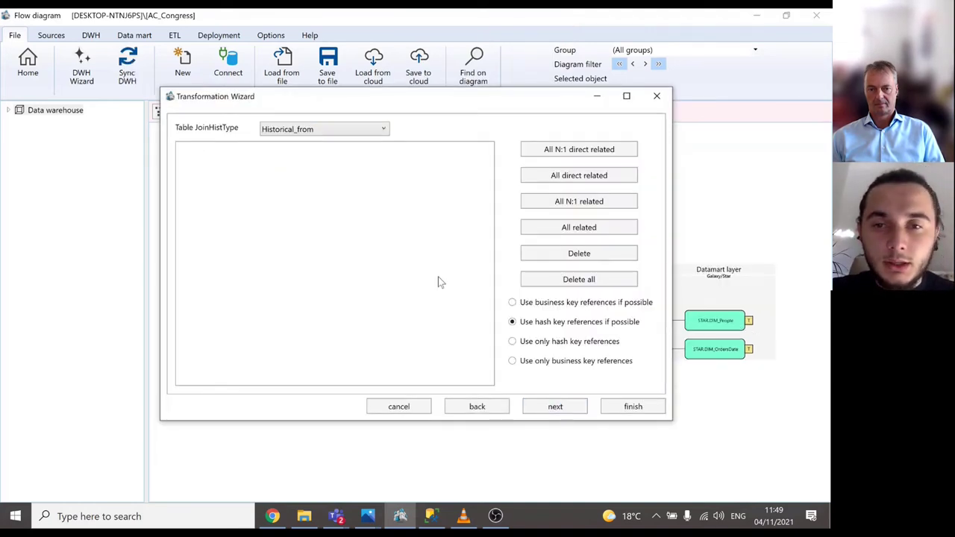
{"action": "left_click", "coordinate": [570, 409]}
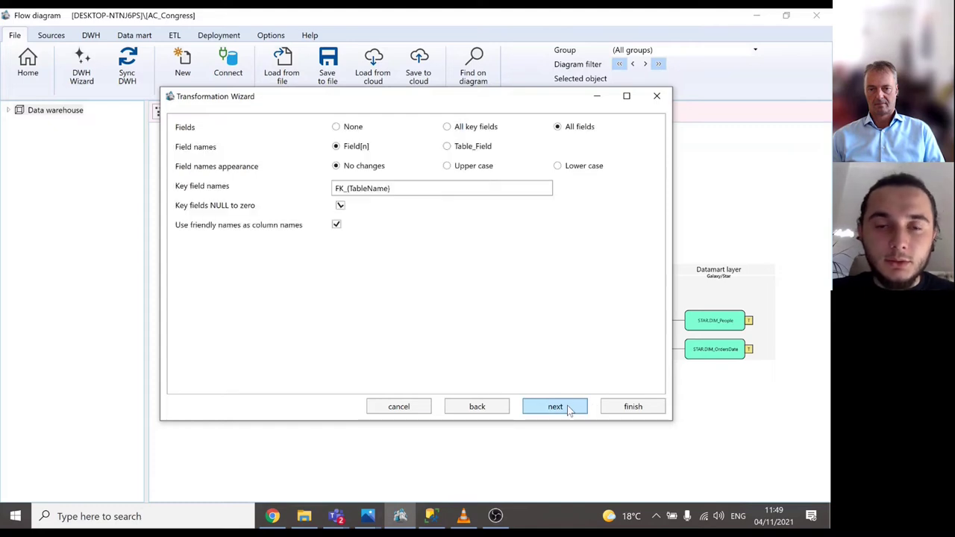
{"action": "left_click", "coordinate": [569, 409]}
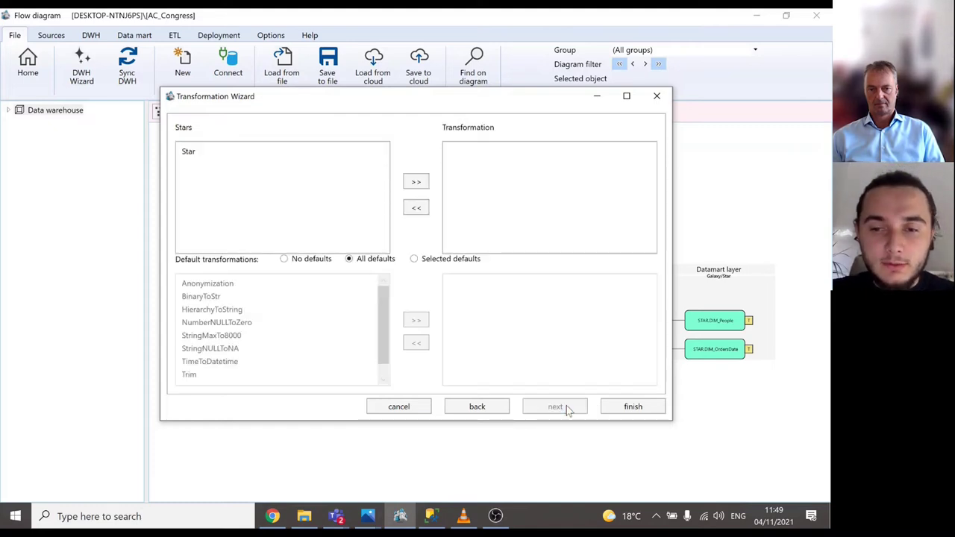
{"action": "left_click", "coordinate": [625, 410]}
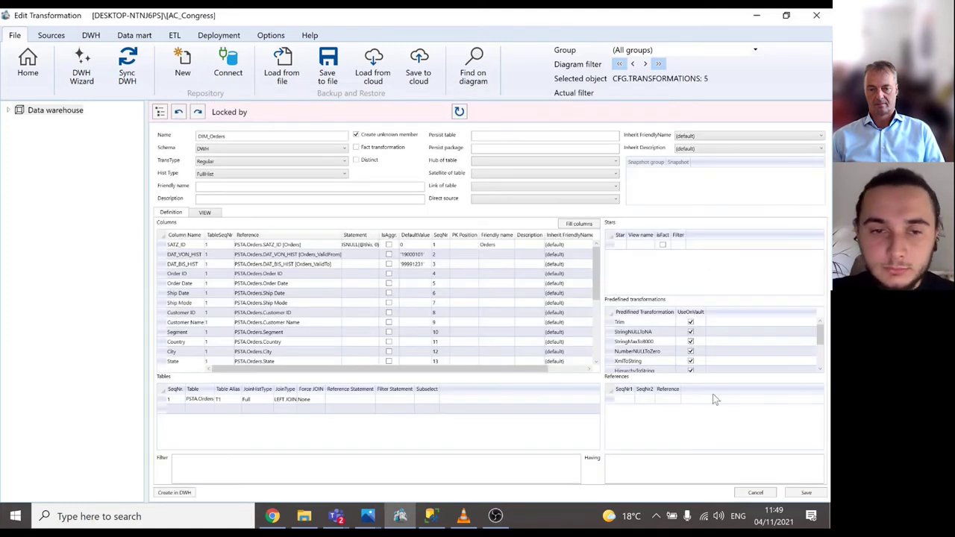
Assign DIM_Orders to the star Star, save it and create it in the data warehouse
{"action": "left_click", "coordinate": [623, 246]}
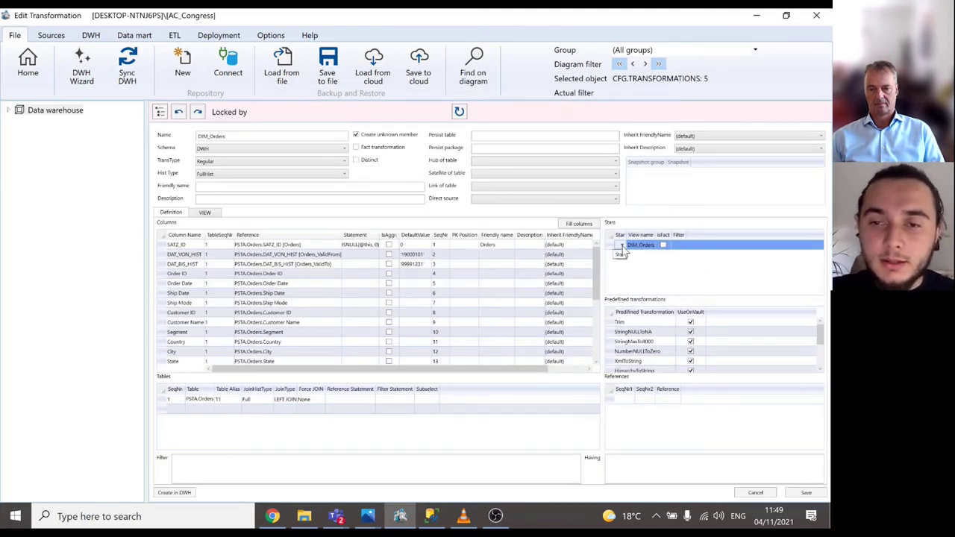
{"action": "left_click", "coordinate": [622, 255]}
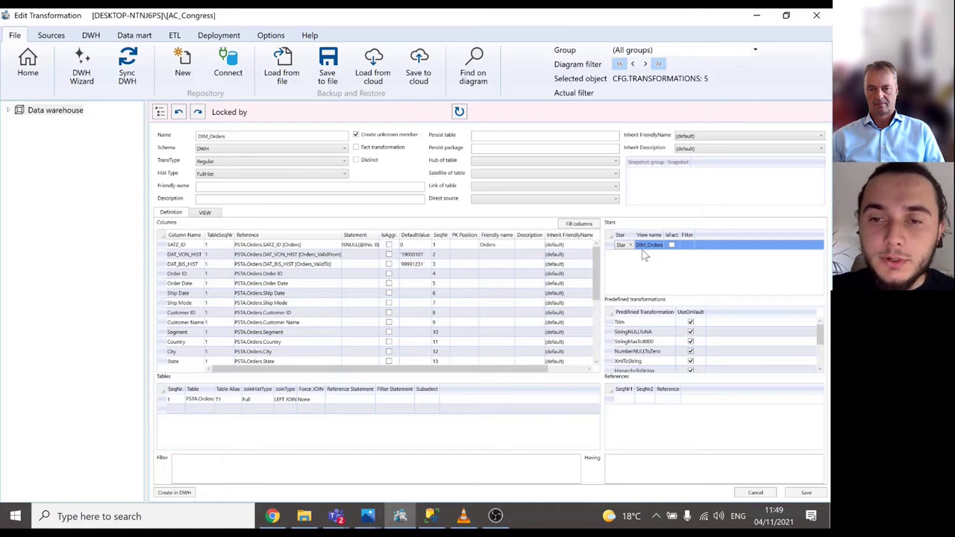
{"action": "left_click", "coordinate": [805, 494]}
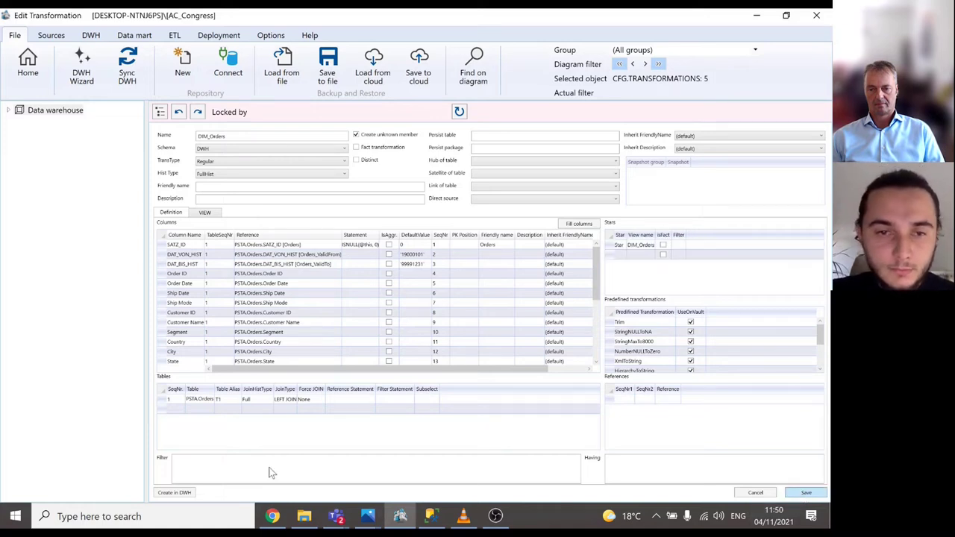
{"action": "left_click", "coordinate": [187, 493]}
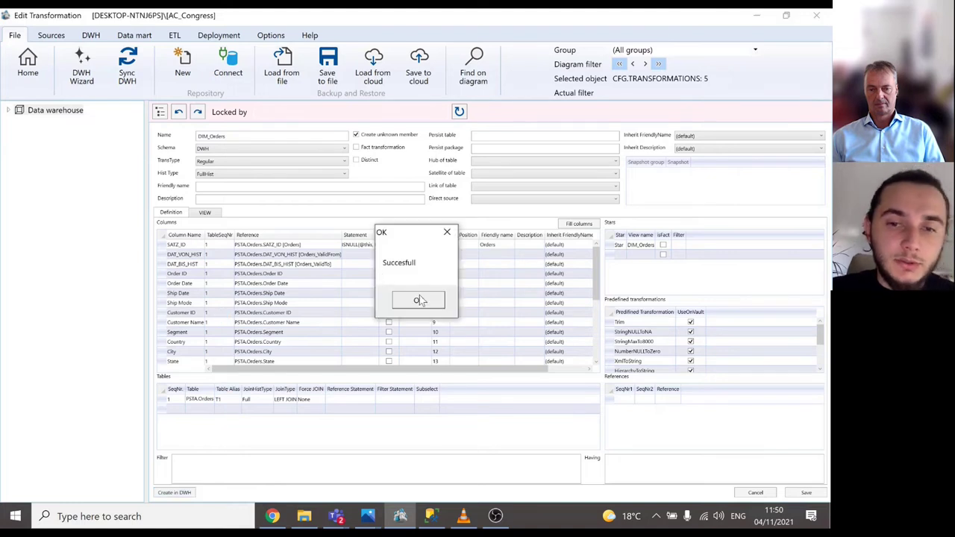
{"action": "left_click", "coordinate": [419, 301]}
Delete the Sales, Quantity, Discount and Profit columns from DIM_Orders, save and recreate it in the data warehouse, and refresh the flow diagram
{"action": "left_click_drag", "start_coordinate": [597, 274], "coordinate": [597, 332]}
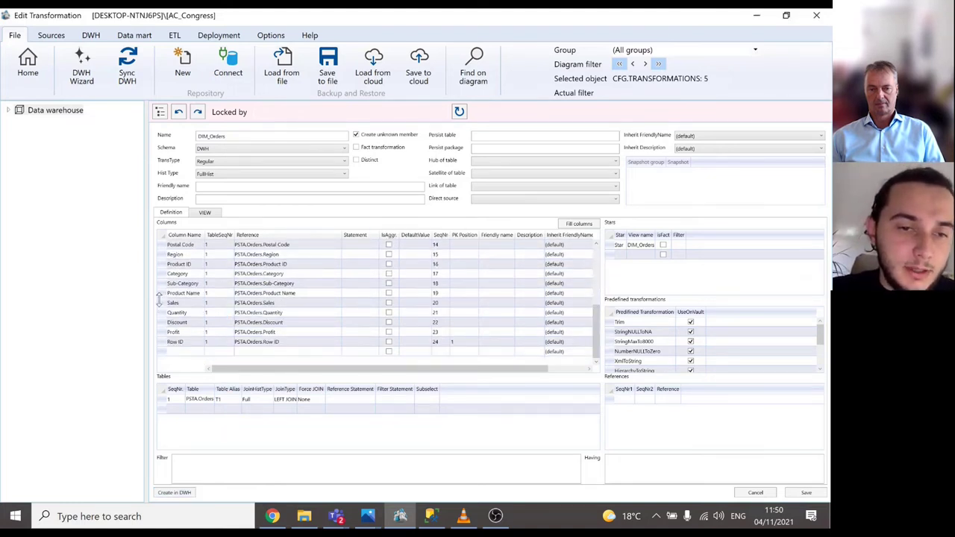
{"action": "left_click_drag", "start_coordinate": [160, 303], "coordinate": [194, 336]}
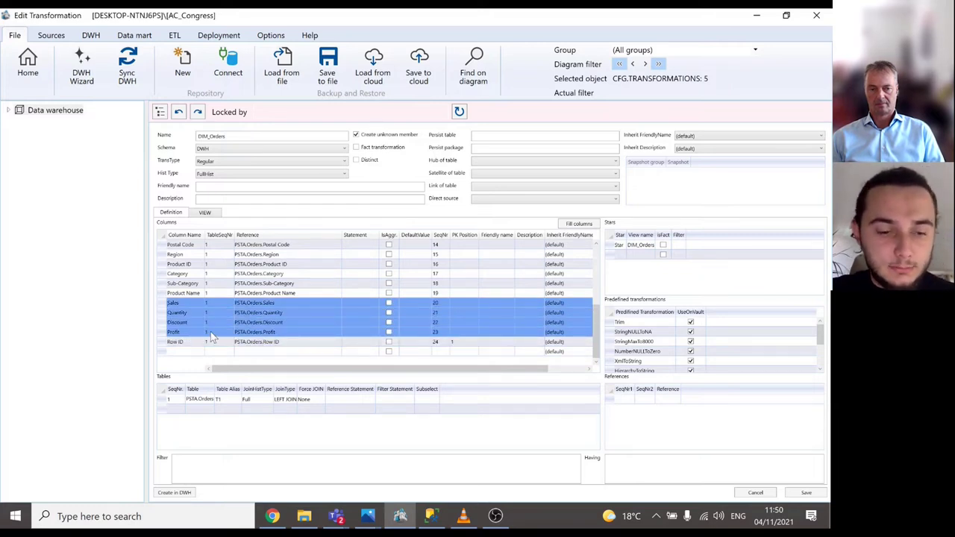
{"action": "key", "text": "Delete"}
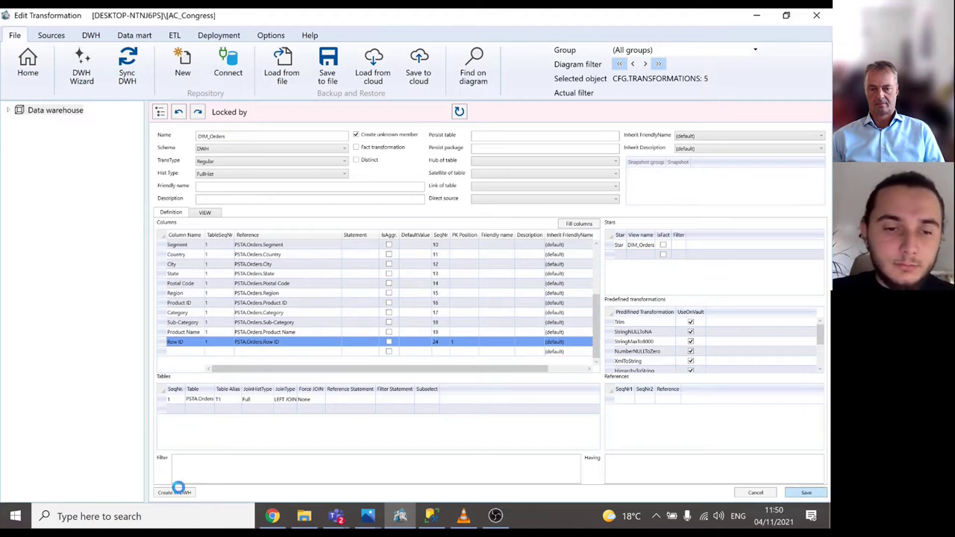
{"action": "left_click", "coordinate": [185, 494]}
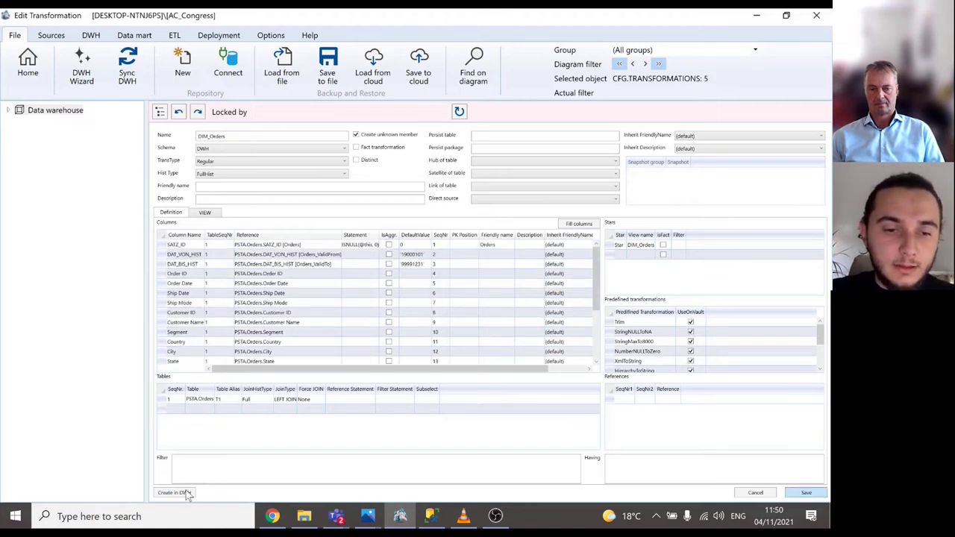
{"action": "left_click", "coordinate": [418, 299]}
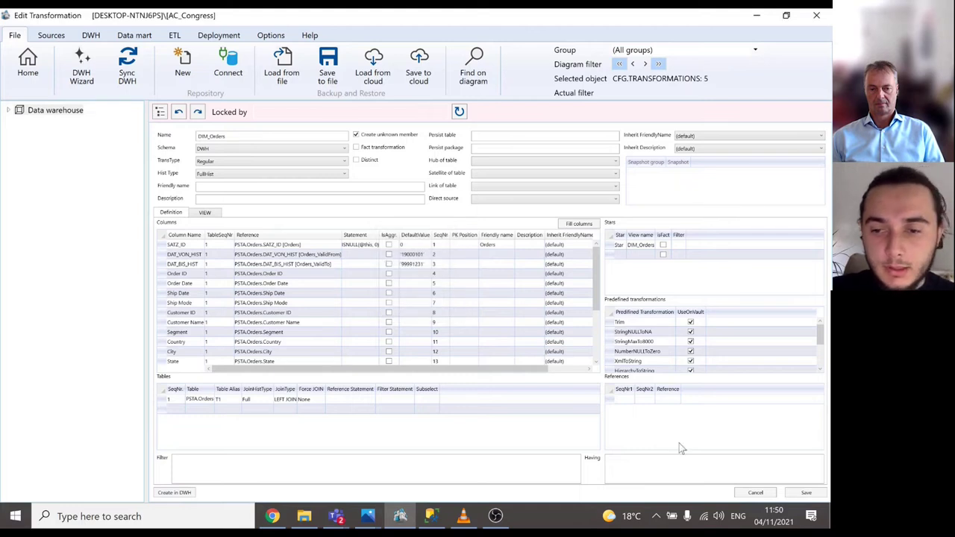
{"action": "left_click", "coordinate": [750, 492]}
{"action": "right_click", "coordinate": [445, 179]}
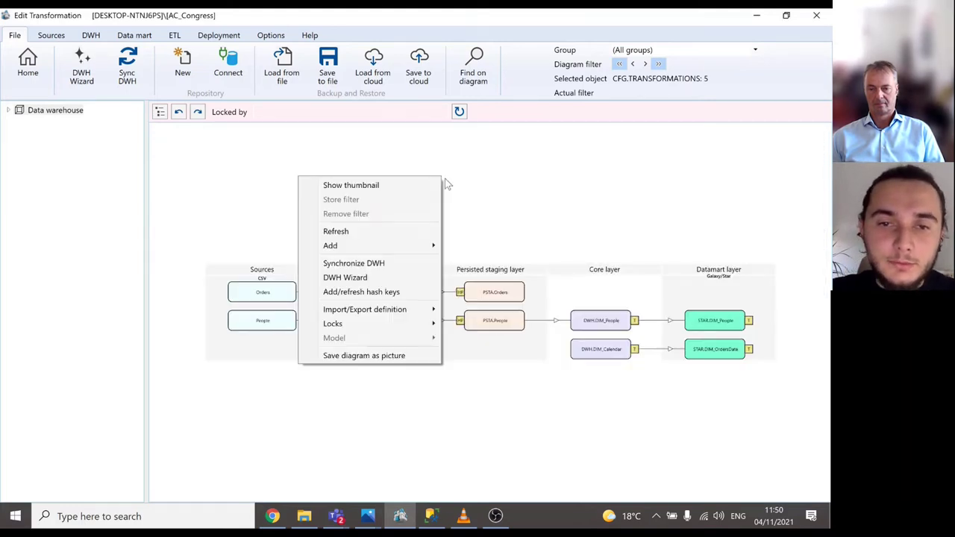
{"action": "left_click", "coordinate": [400, 233]}
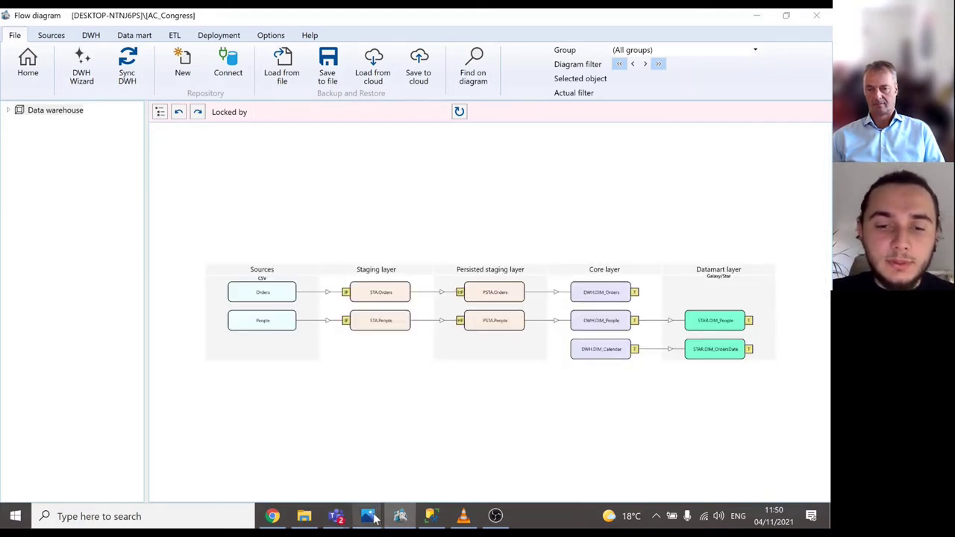
Check the remaining Core tasks in Plan.jpg in Photos and return to AnalyticsCreator
{"action": "mouse_move", "coordinate": [374, 520]}
{"action": "left_click", "coordinate": [333, 426]}
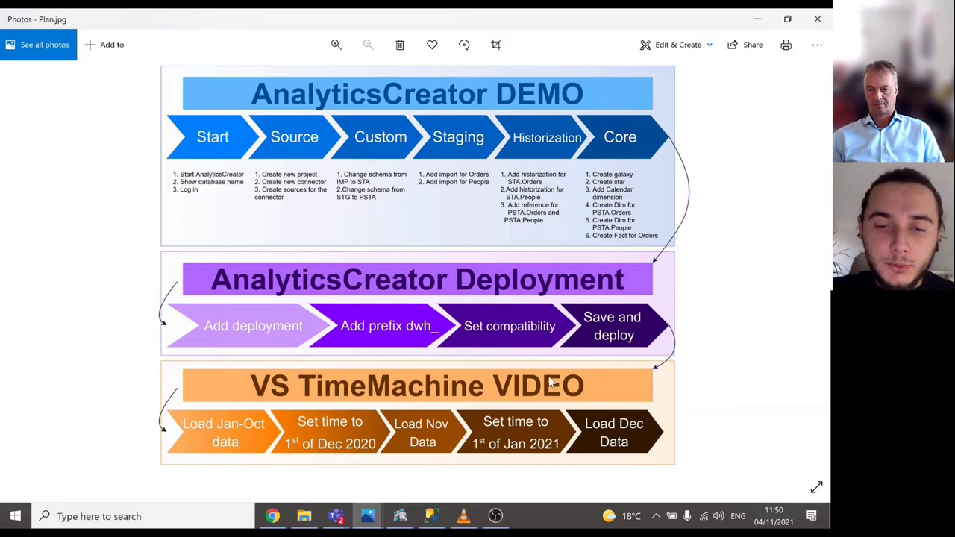
{"action": "left_click", "coordinate": [412, 513]}
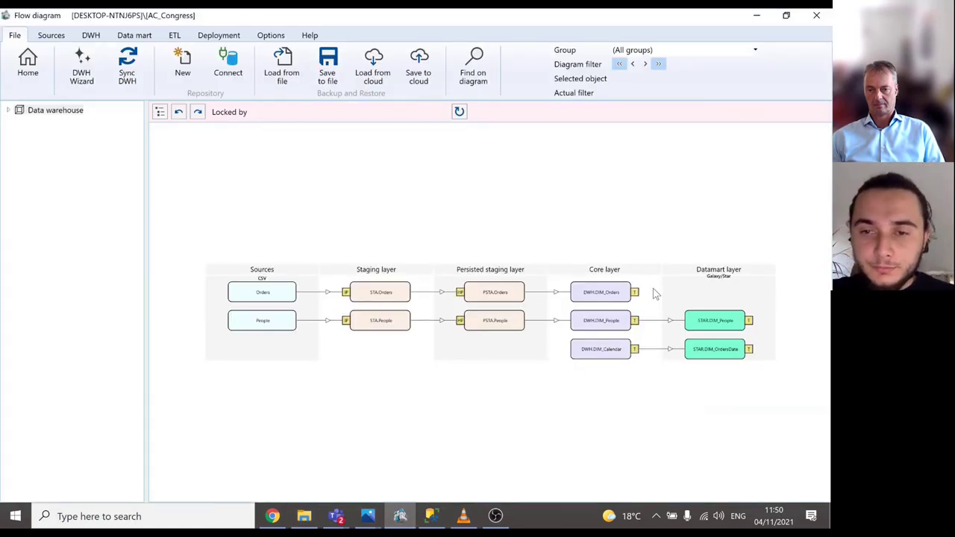
Refresh the flow diagram and check the star assignment in the DIM_Orders transformation
{"action": "right_click", "coordinate": [397, 219]}
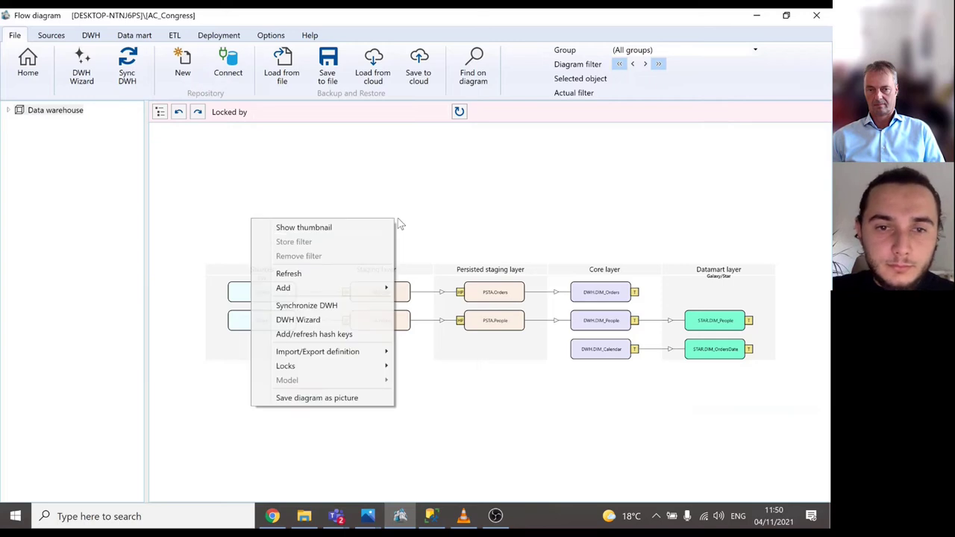
{"action": "left_click", "coordinate": [348, 273]}
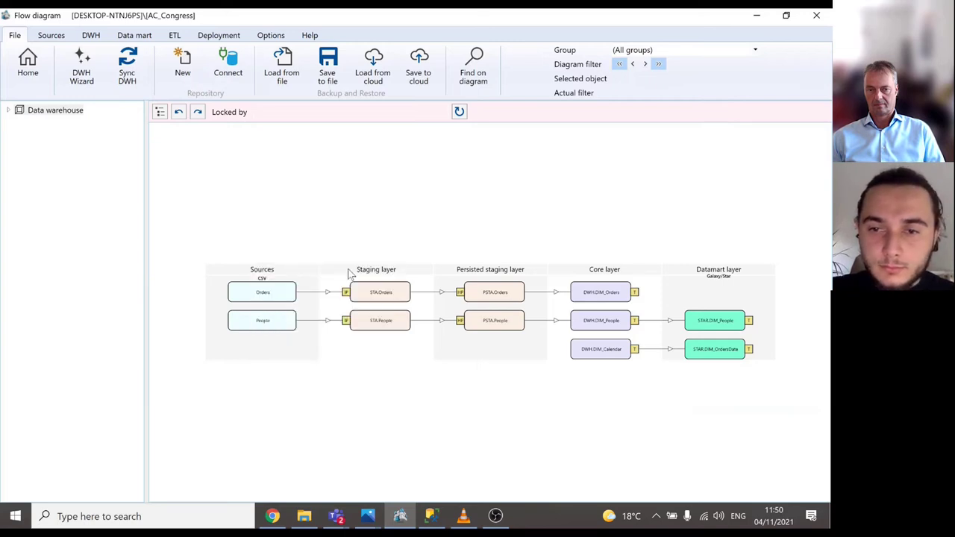
{"action": "double_click", "coordinate": [618, 295]}
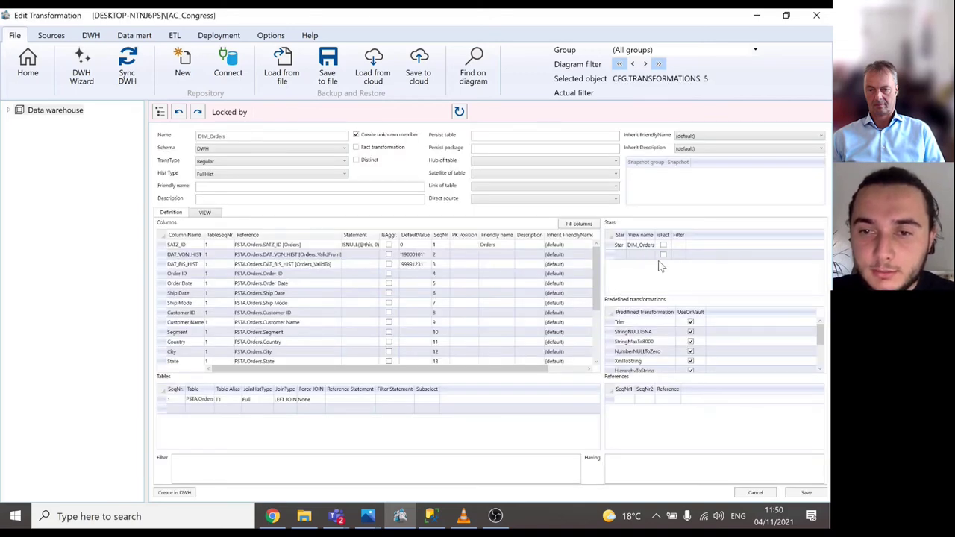
{"action": "left_click", "coordinate": [806, 494]}
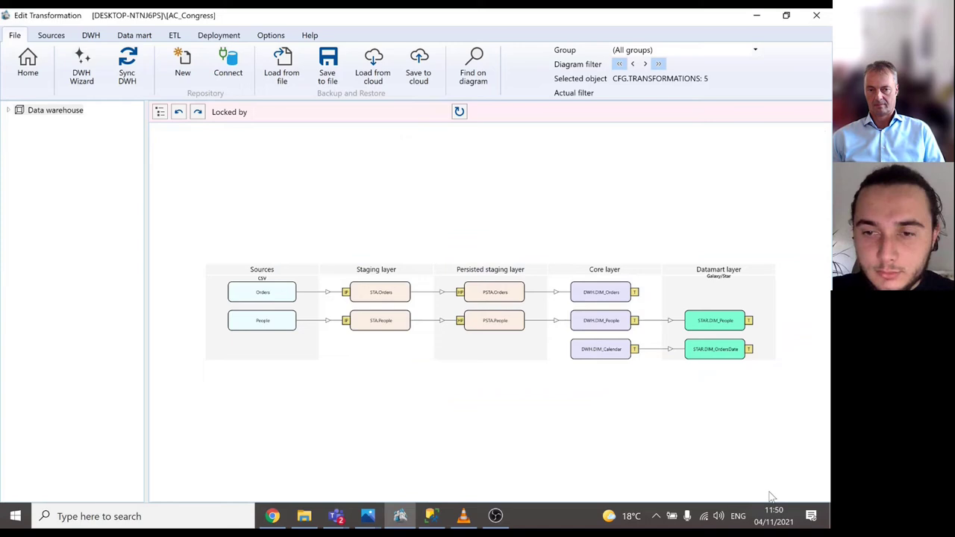
{"action": "right_click", "coordinate": [644, 399]}
{"action": "left_click", "coordinate": [575, 261]}
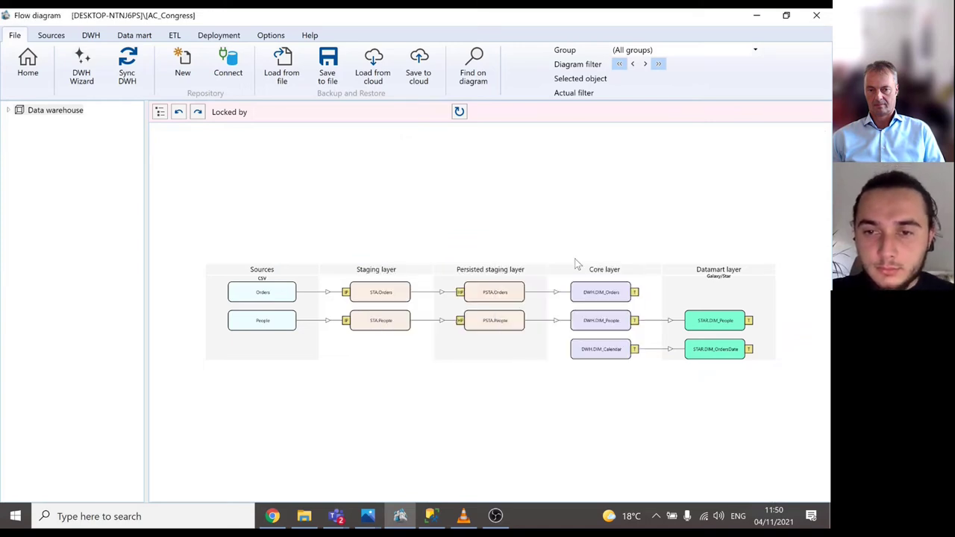
Run a full synchronization of the data warehouse with a full diagram refresh and all additional tasks
{"action": "left_click", "coordinate": [127, 65]}
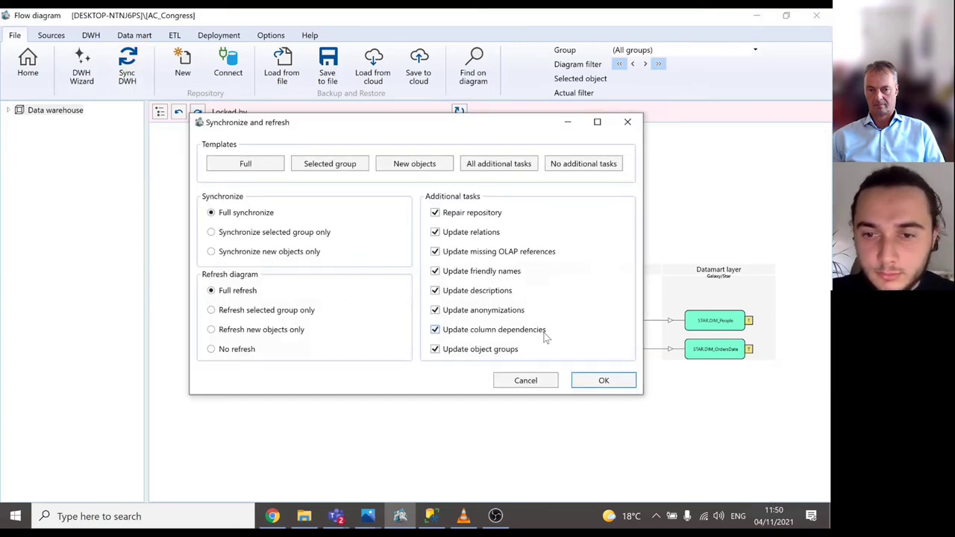
{"action": "left_click", "coordinate": [603, 380]}
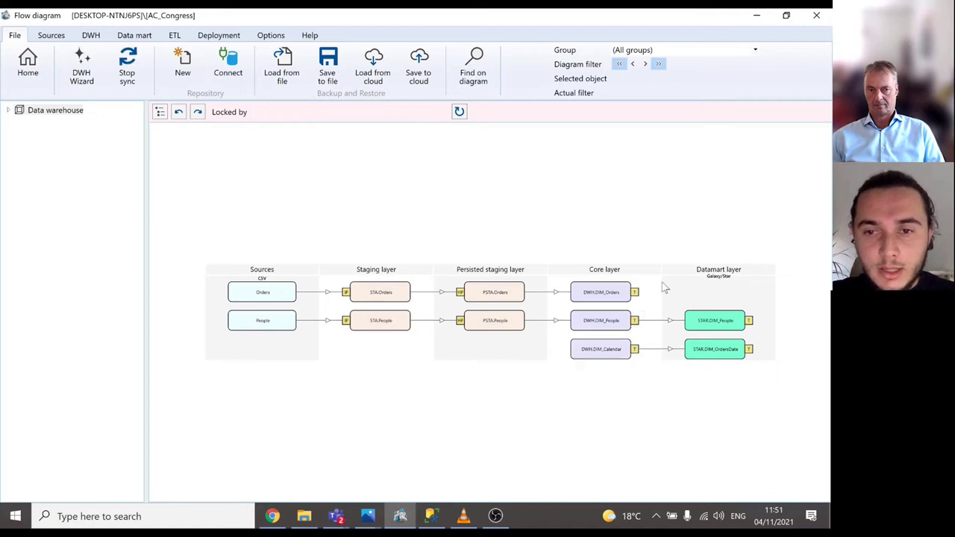
{"action": "right_click", "coordinate": [608, 296]}
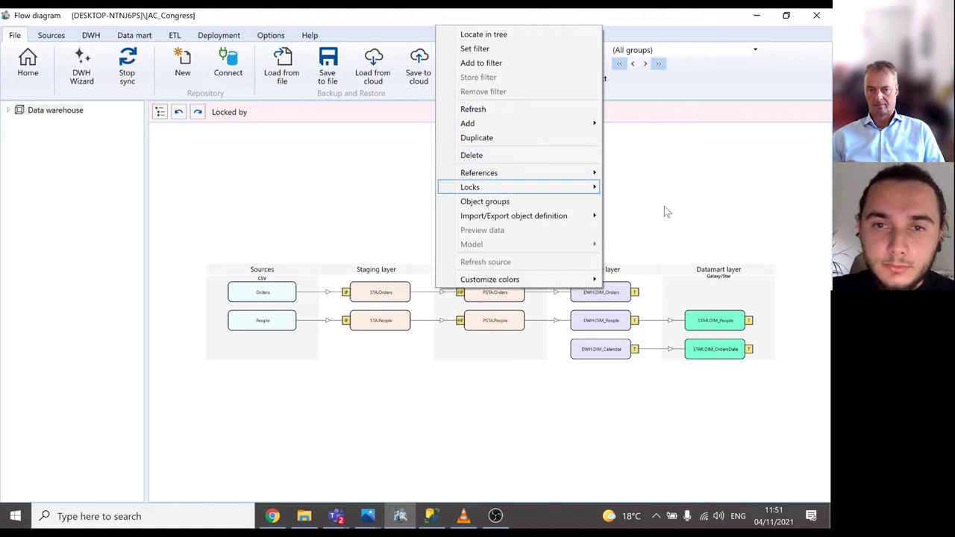
{"action": "left_click", "coordinate": [656, 375]}
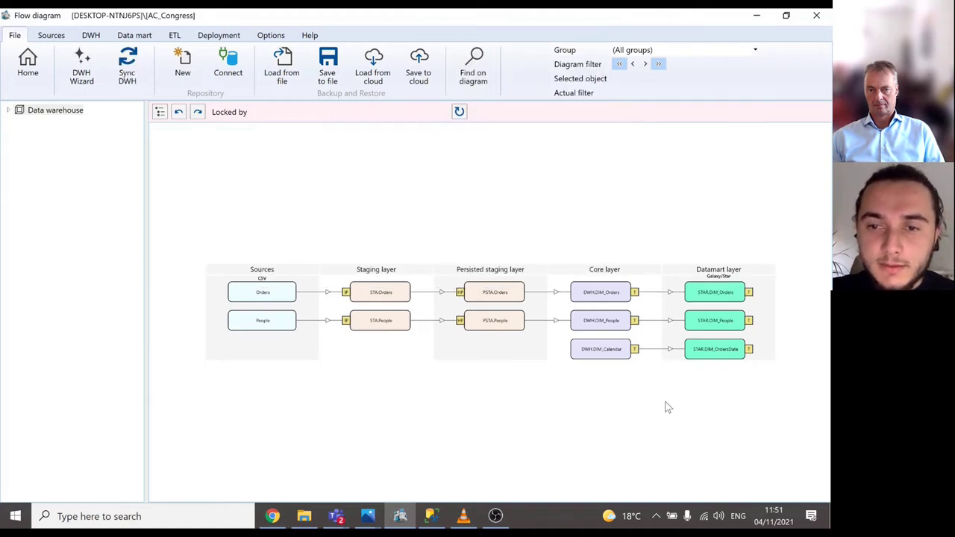
Start a Fact transformation named FACT_DIM_Orders in schema DWH with main table DWH.DIM_Orders and Snapshot historizing
{"action": "right_click", "coordinate": [623, 294]}
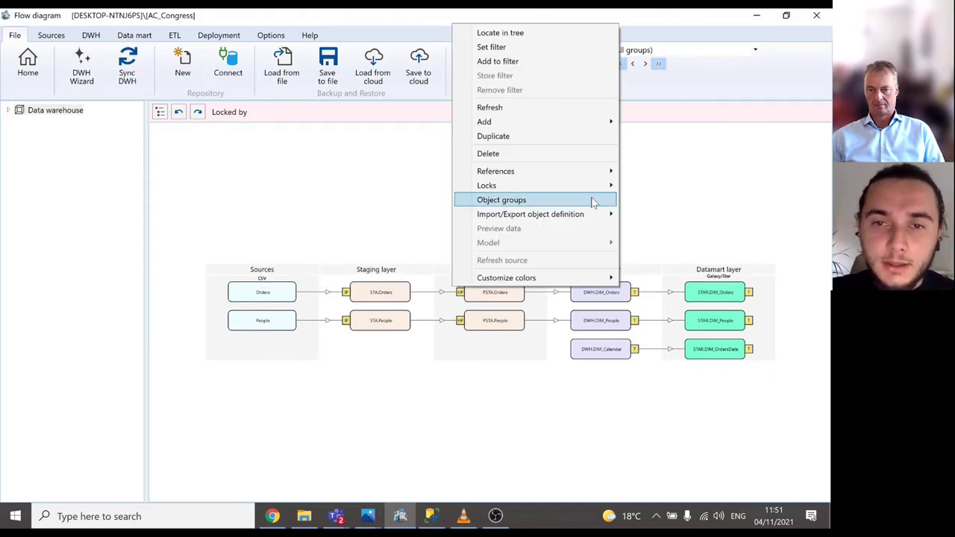
{"action": "mouse_move", "coordinate": [565, 126]}
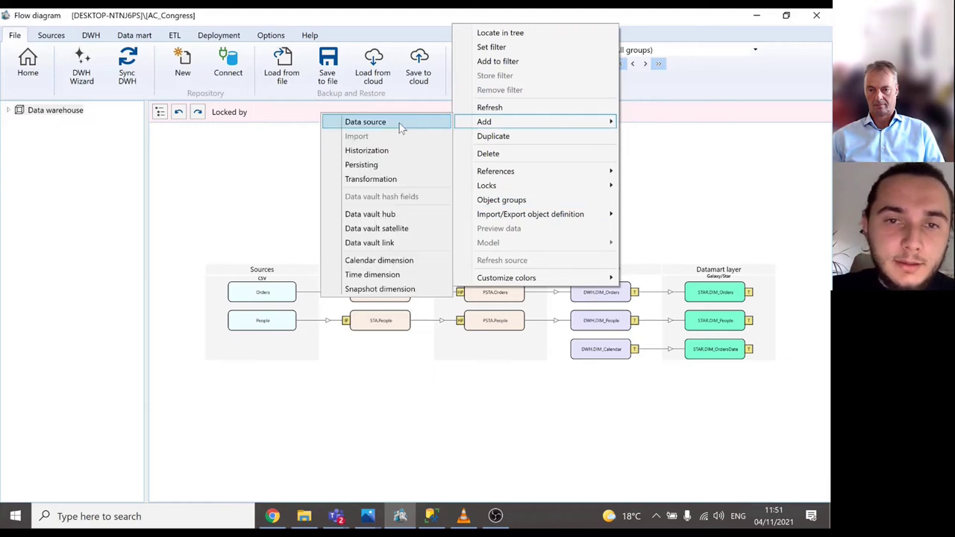
{"action": "left_click", "coordinate": [407, 174]}
{"action": "left_click", "coordinate": [327, 129]}
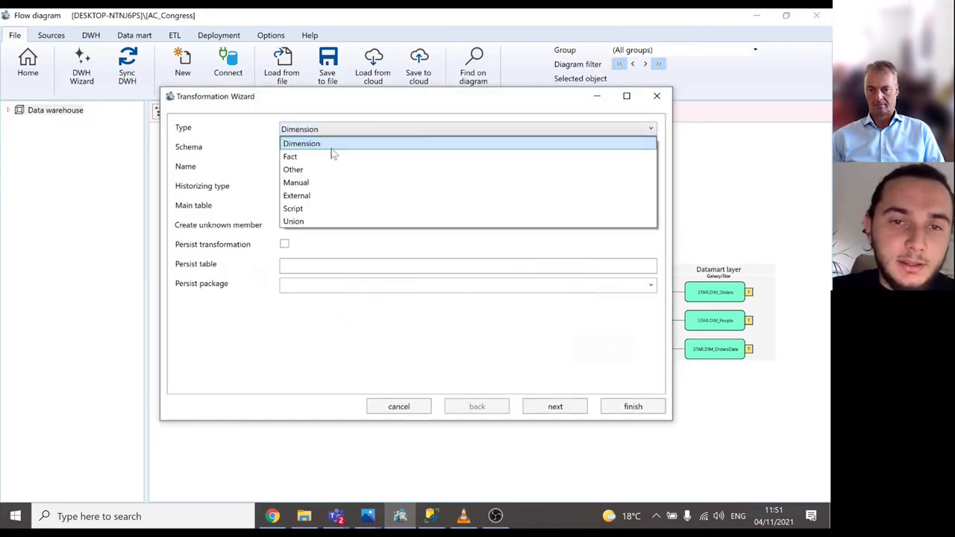
{"action": "left_click", "coordinate": [335, 155]}
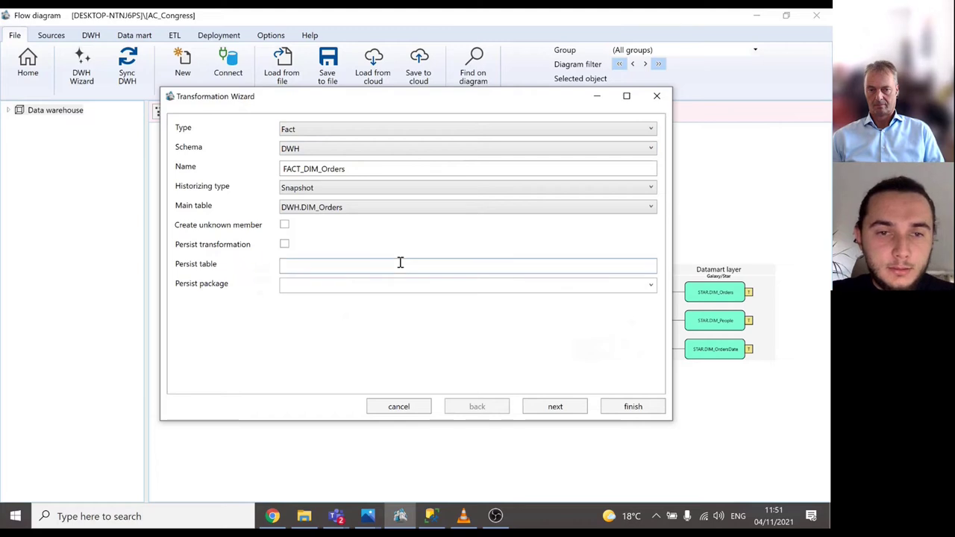
{"action": "left_click", "coordinate": [555, 406]}
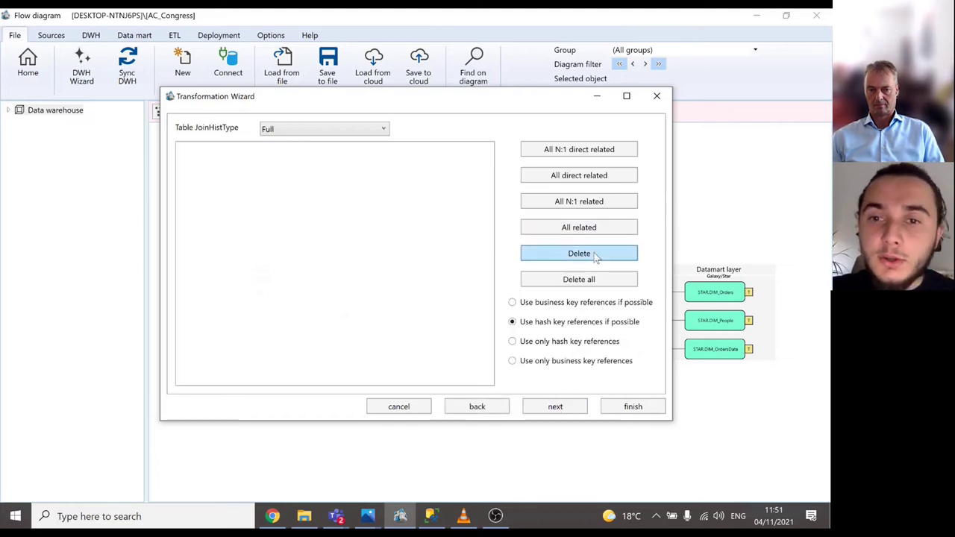
Join all related tables to FACT_DIM_Orders and finish it with all key fields, the star Star and no default transformations
{"action": "left_click", "coordinate": [579, 227]}
{"action": "left_click", "coordinate": [258, 154]}
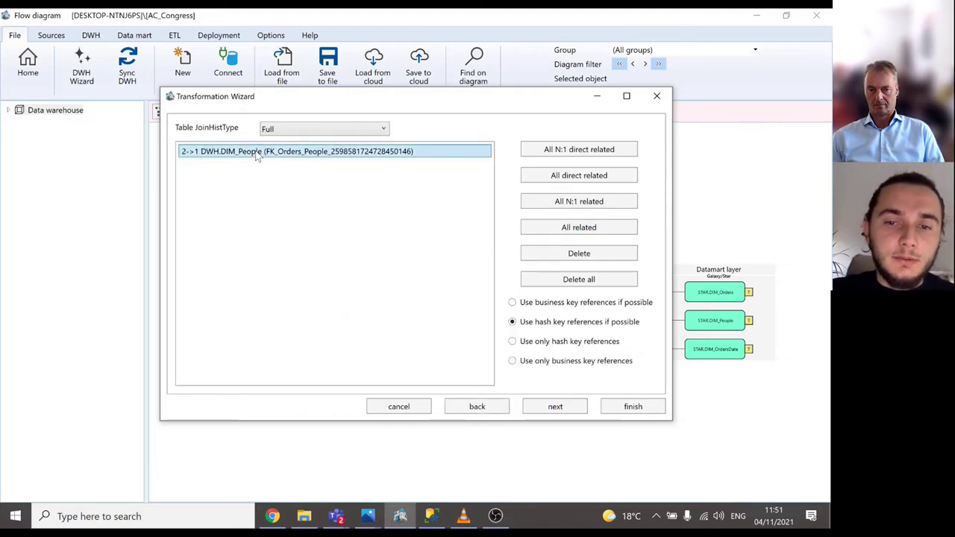
{"action": "left_click", "coordinate": [555, 407]}
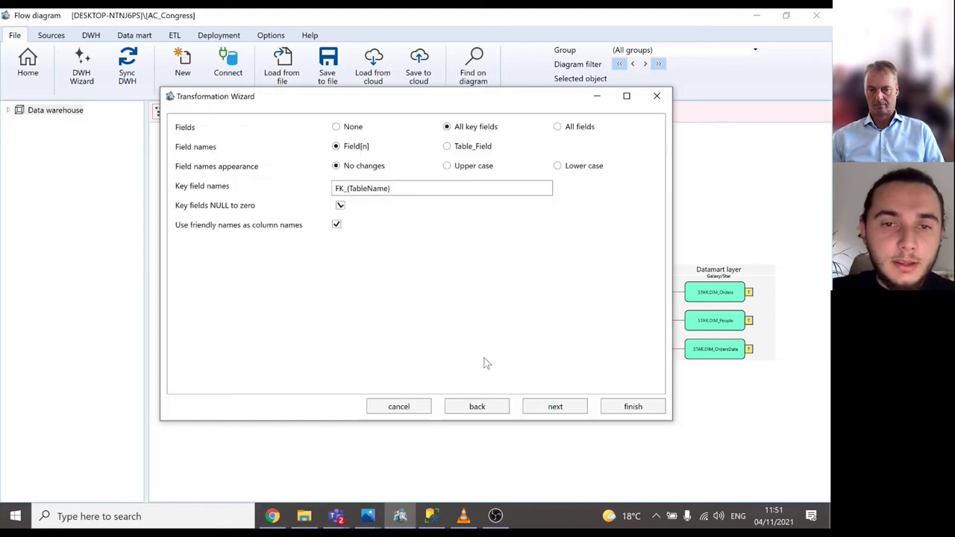
{"action": "left_click", "coordinate": [560, 407]}
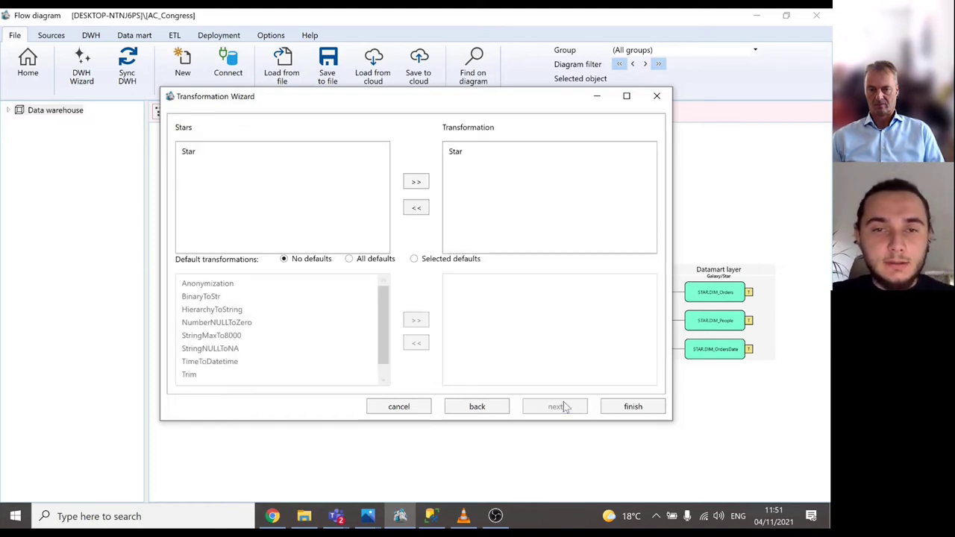
{"action": "left_click", "coordinate": [620, 408]}
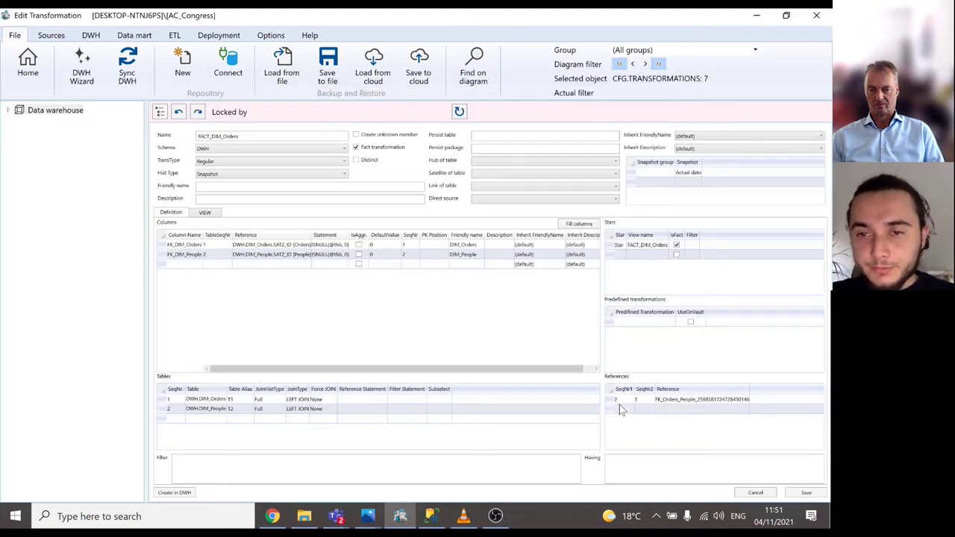
Add the column FK_OrdersDate from table 1 with reference DWH.DIM_Orders.Order Date and the calendar macro, and save the fact transformation
{"action": "left_click", "coordinate": [190, 265]}
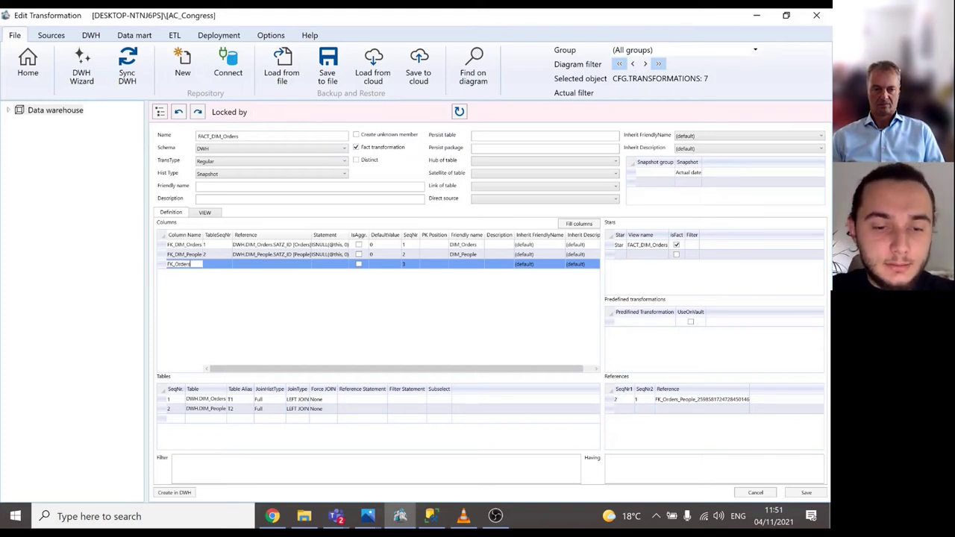
{"action": "left_click", "coordinate": [217, 265]}
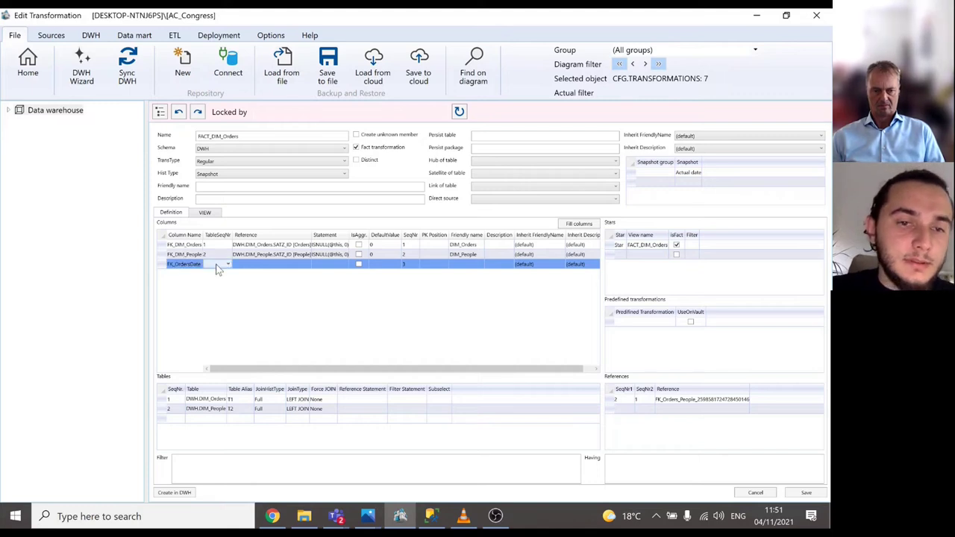
{"action": "left_click", "coordinate": [213, 273]}
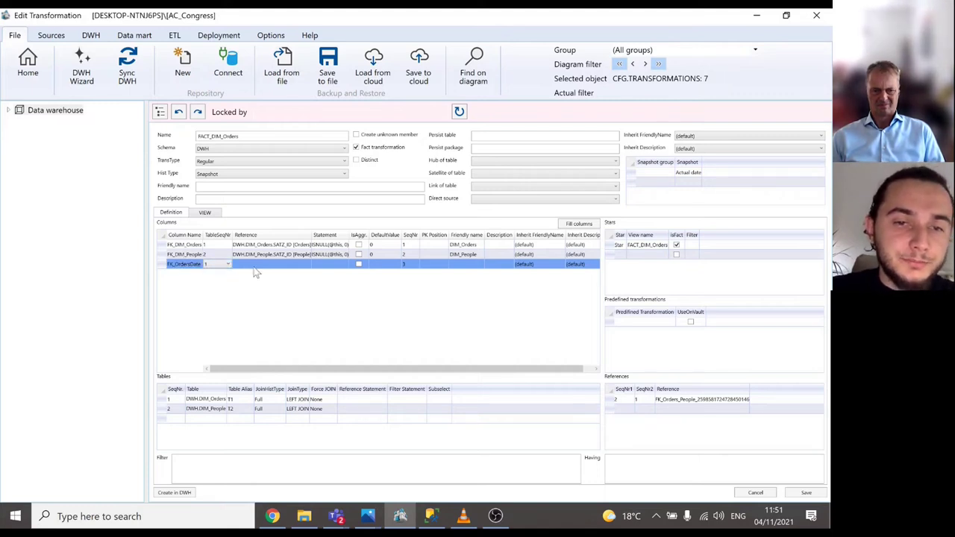
{"action": "left_click", "coordinate": [253, 265]}
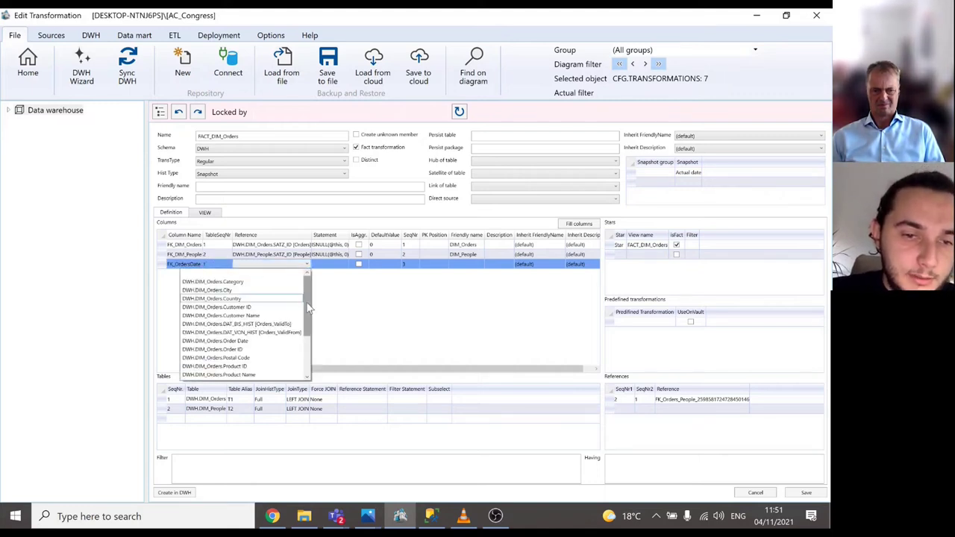
{"action": "left_click", "coordinate": [285, 341]}
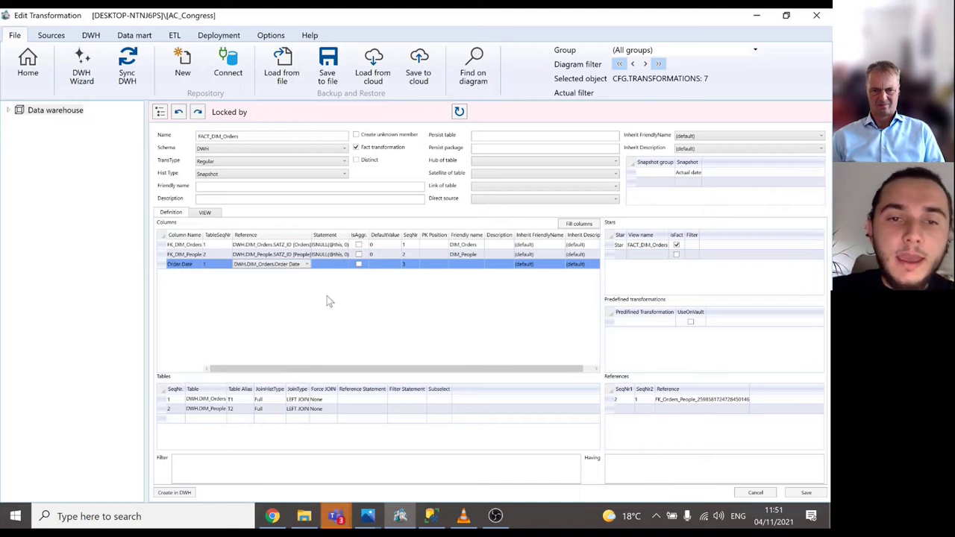
{"action": "left_click", "coordinate": [330, 266]}
{"action": "right_click", "coordinate": [331, 266]}
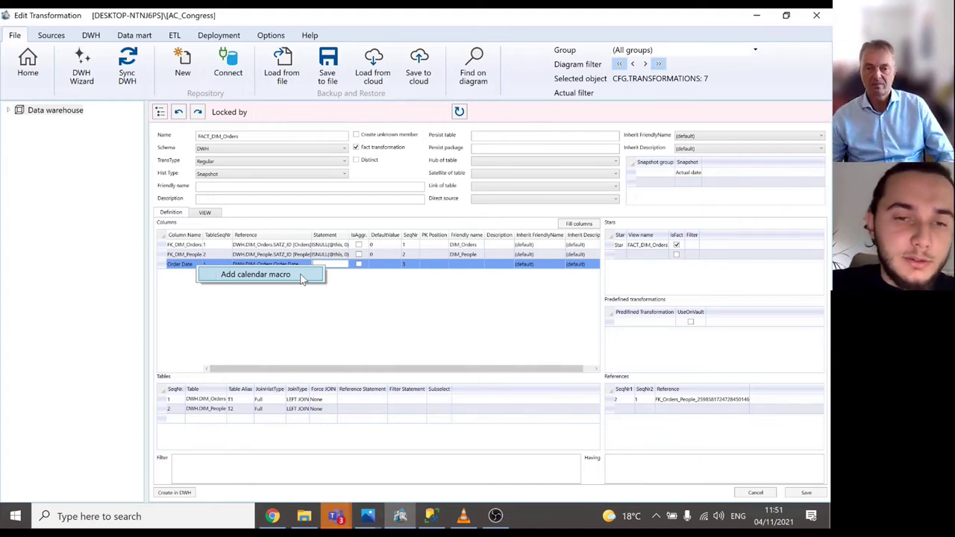
{"action": "left_click", "coordinate": [301, 276]}
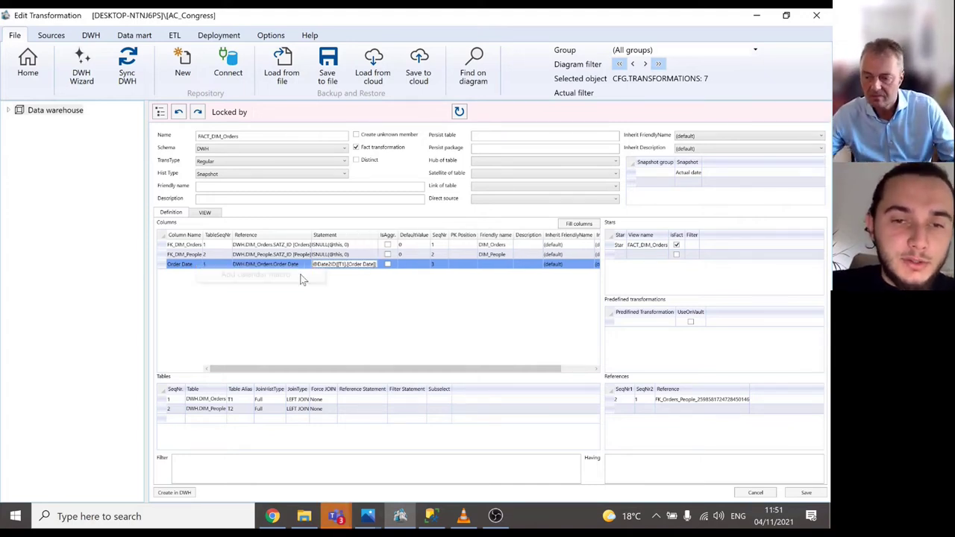
{"action": "left_click", "coordinate": [805, 493]}
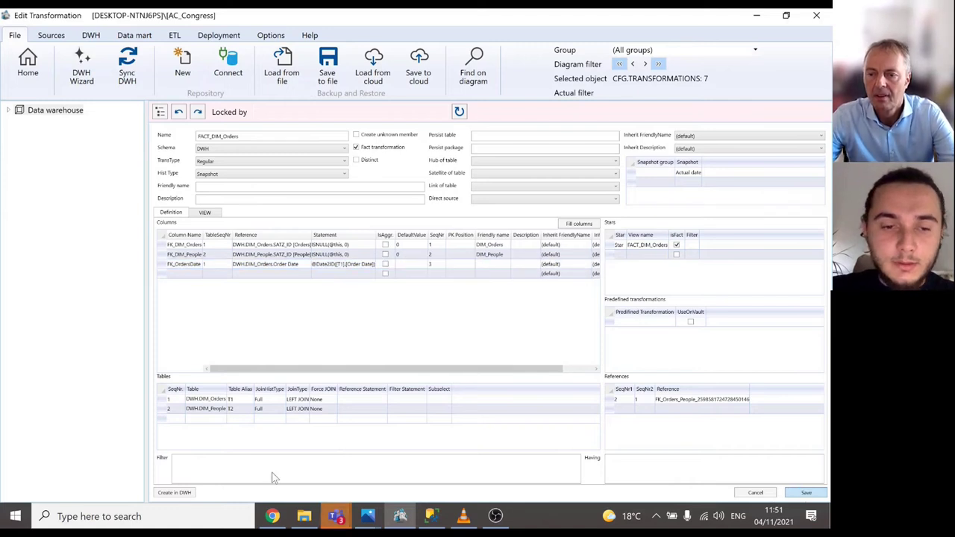
Create FACT_DIM_Orders in the data warehouse, close its definition and refresh the flow diagram
{"action": "left_click", "coordinate": [192, 493]}
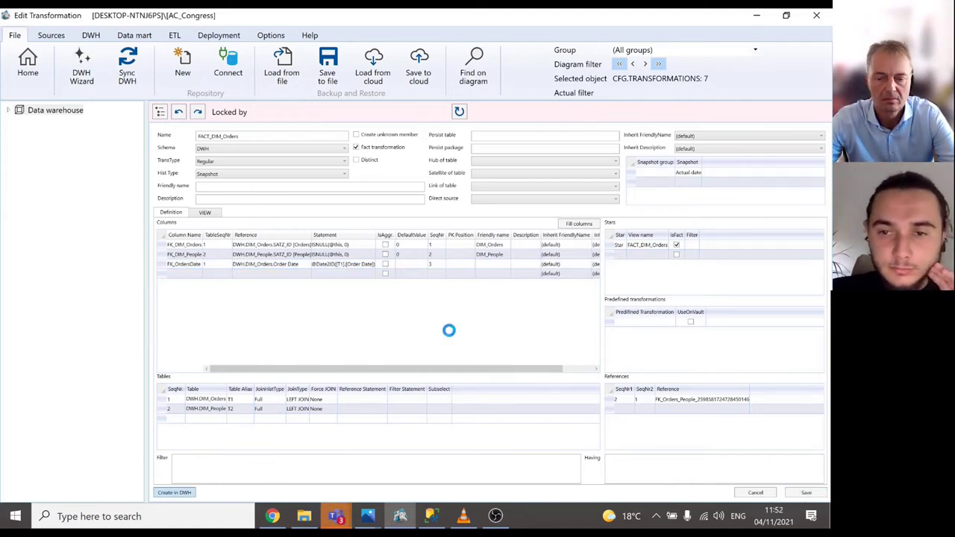
{"action": "left_click", "coordinate": [439, 303]}
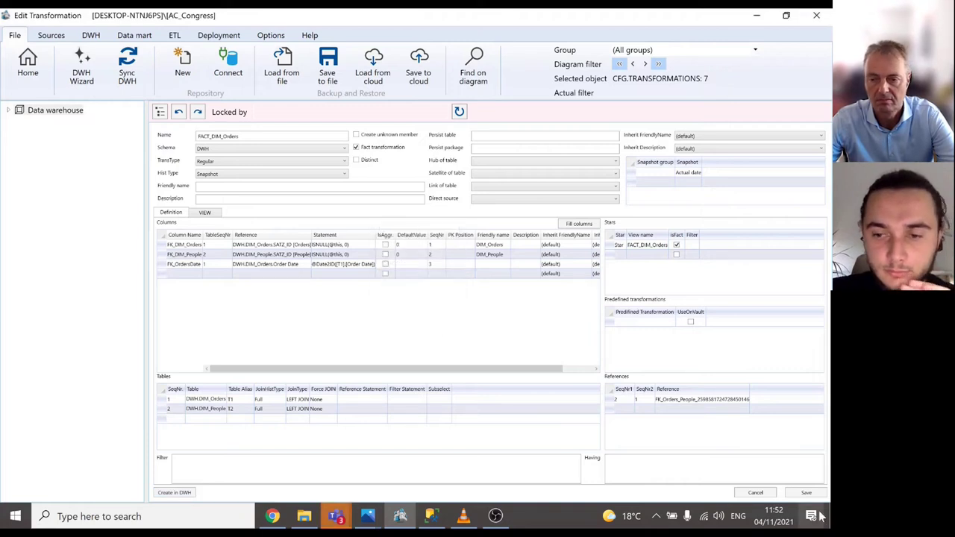
{"action": "left_click", "coordinate": [762, 494]}
{"action": "right_click", "coordinate": [497, 219]}
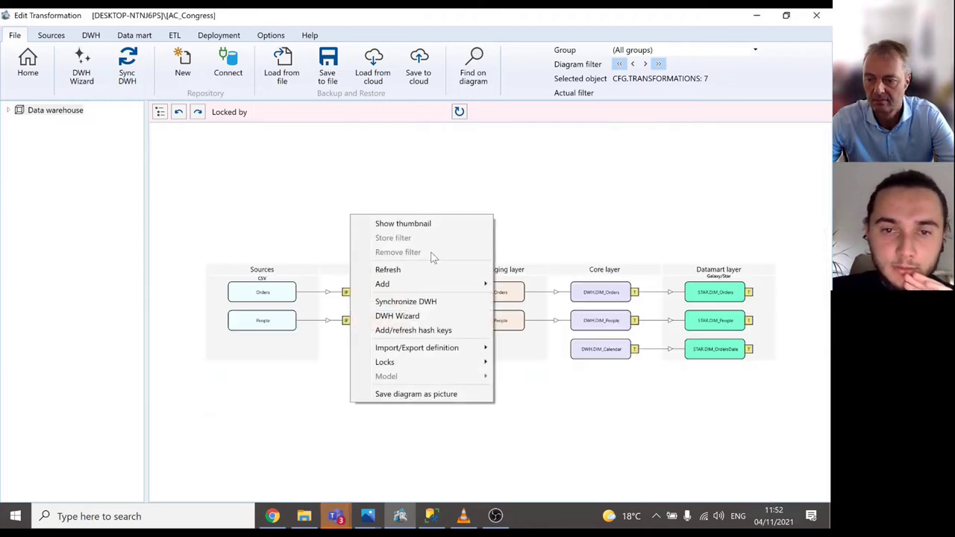
{"action": "left_click", "coordinate": [436, 277]}
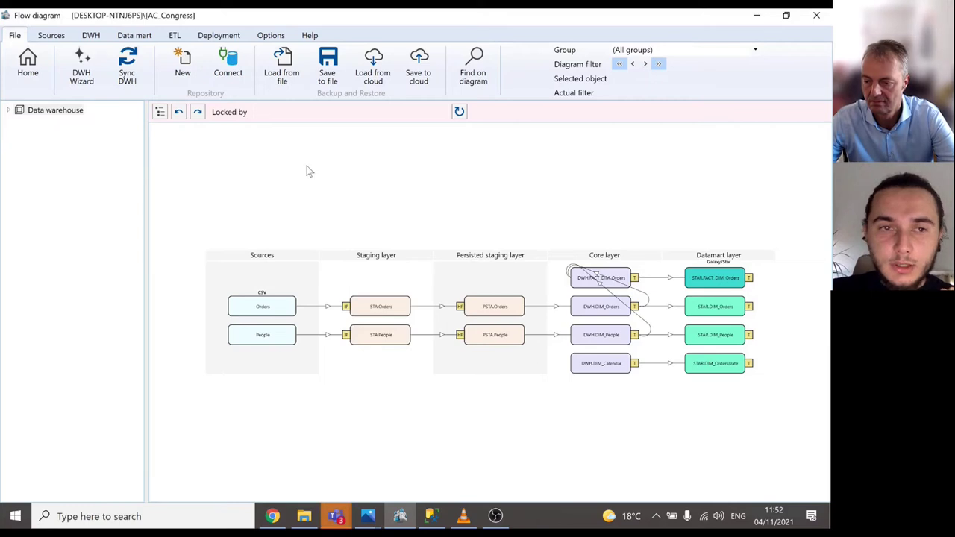
Synchronize the data warehouse and add a snapshot dimension to the core layer
{"action": "left_click", "coordinate": [127, 65]}
{"action": "left_click", "coordinate": [602, 380]}
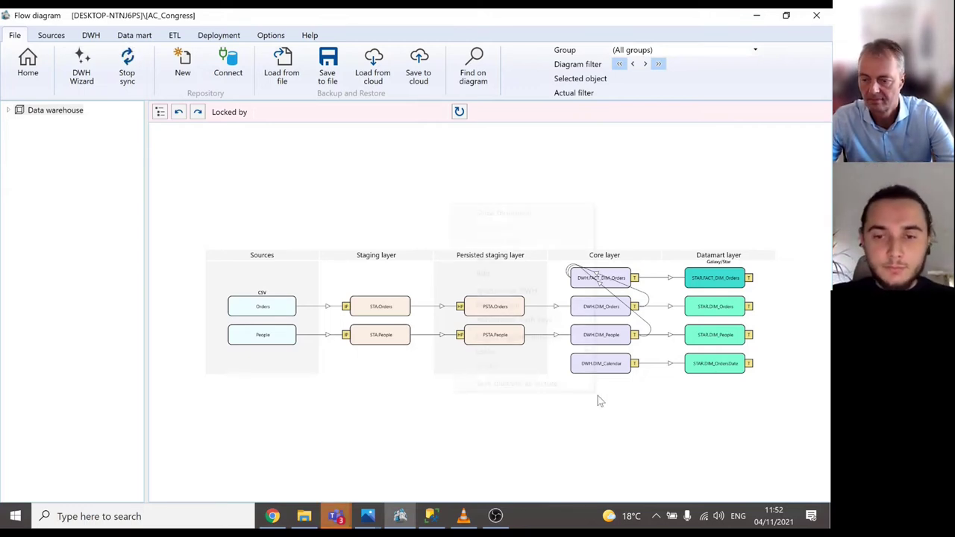
{"action": "right_click", "coordinate": [599, 399]}
{"action": "mouse_move", "coordinate": [530, 275]}
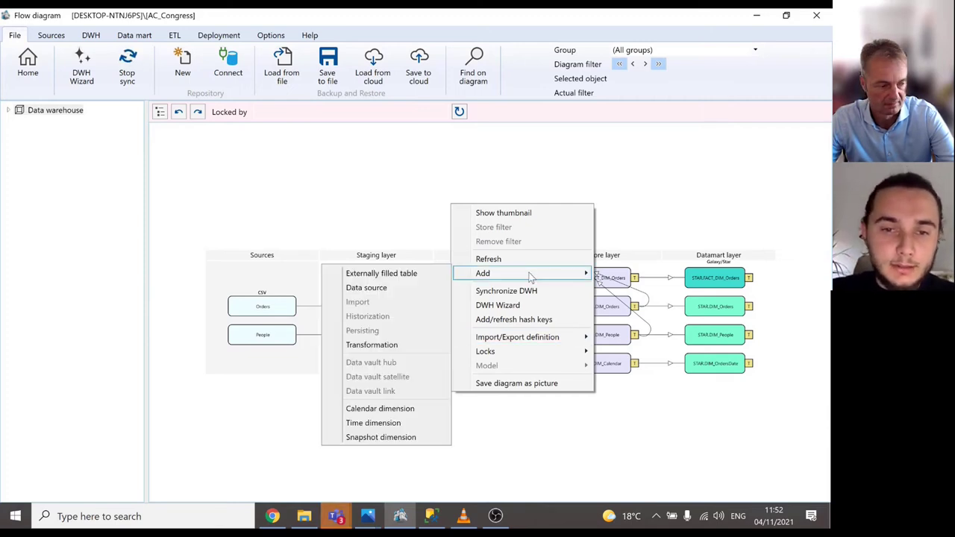
{"action": "left_click", "coordinate": [393, 440]}
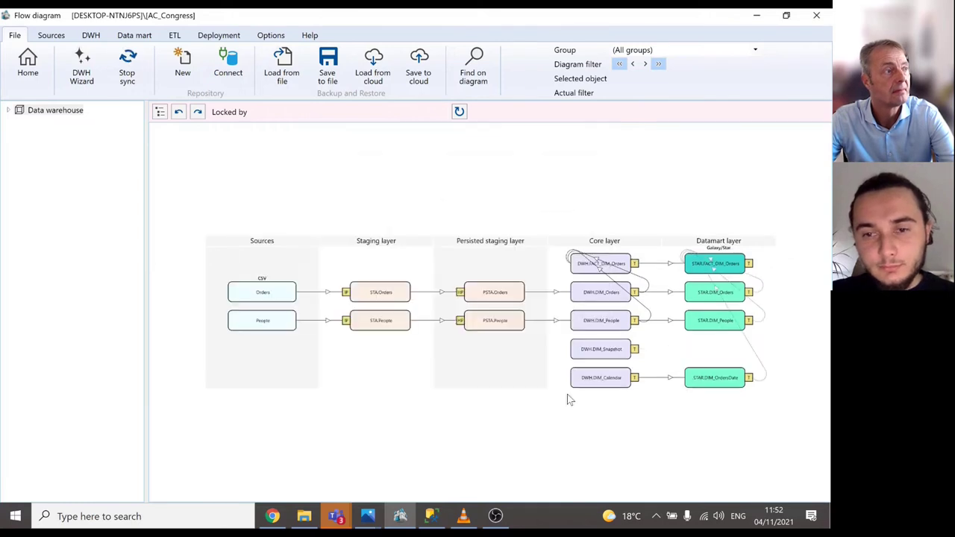
{"action": "left_click", "coordinate": [567, 368]}
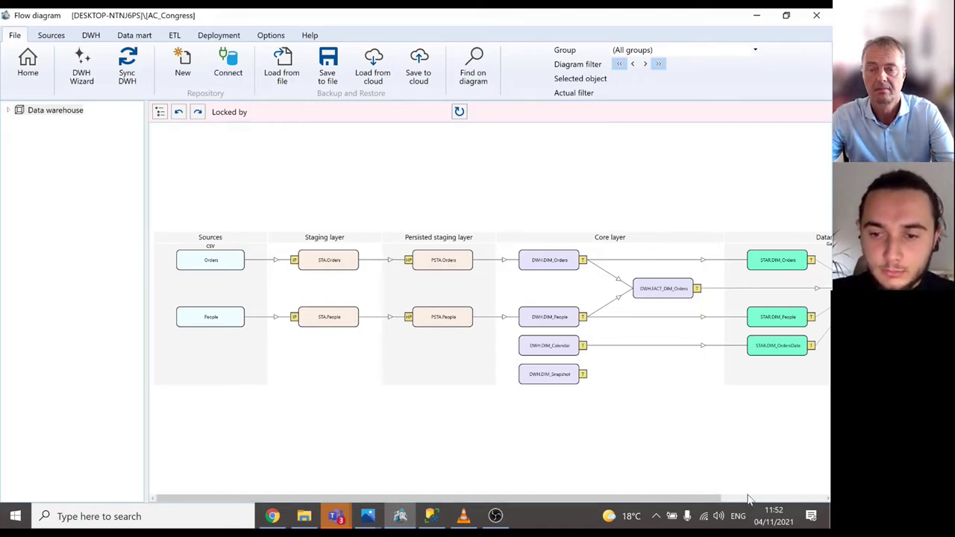
{"action": "left_click_drag", "start_coordinate": [718, 499], "coordinate": [787, 498]}
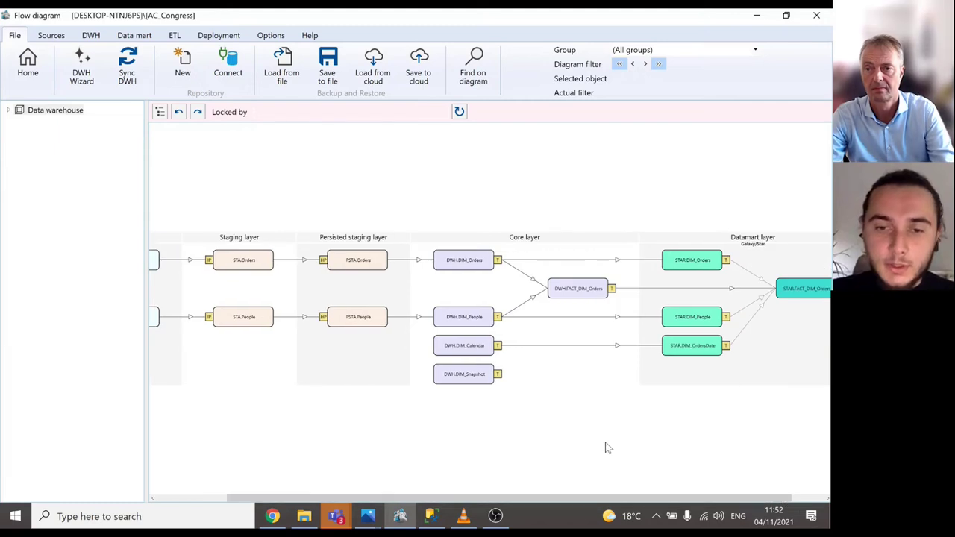
Assign the DIM_Snapshot transformation to the star Star with the view name DIM_Snapshot and save it
{"action": "double_click", "coordinate": [478, 381]}
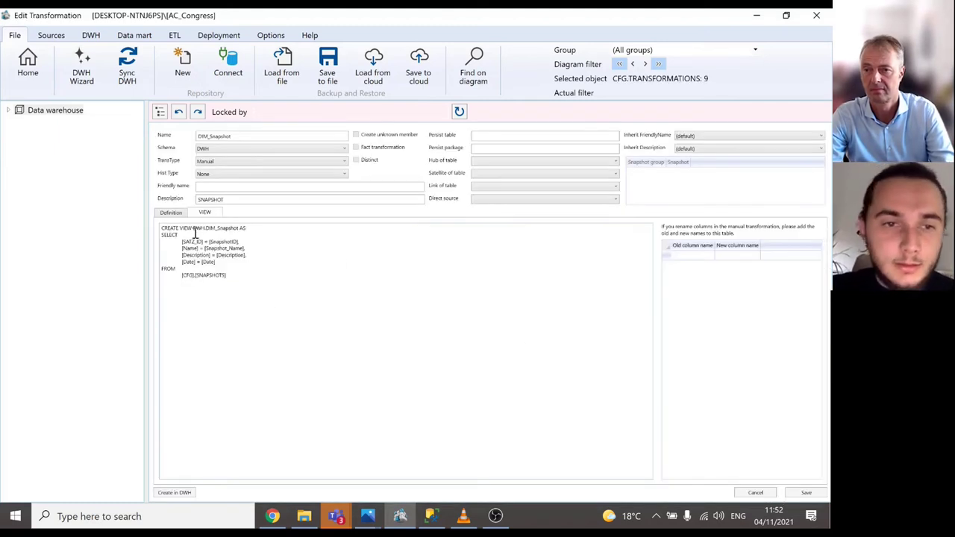
{"action": "left_click", "coordinate": [170, 213]}
{"action": "left_click", "coordinate": [624, 250]}
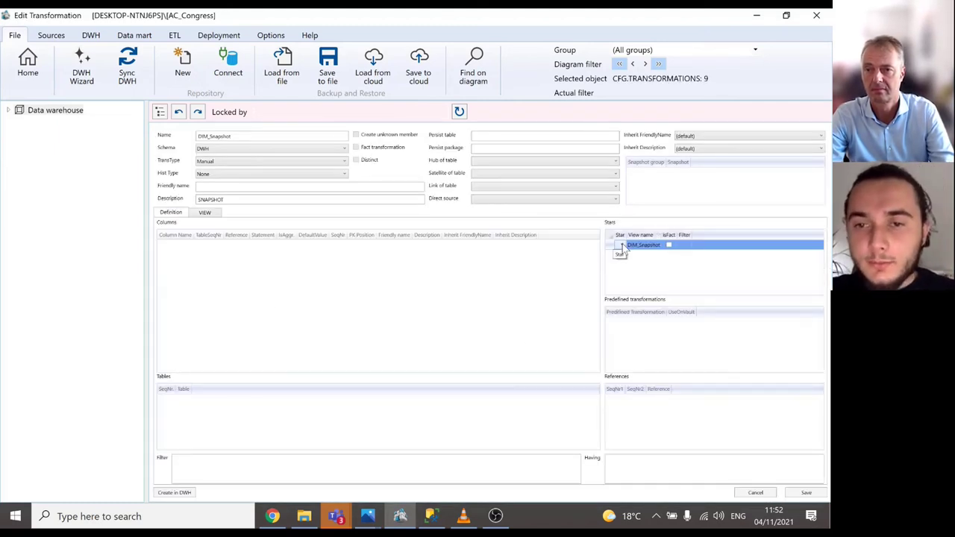
{"action": "left_click", "coordinate": [668, 246]}
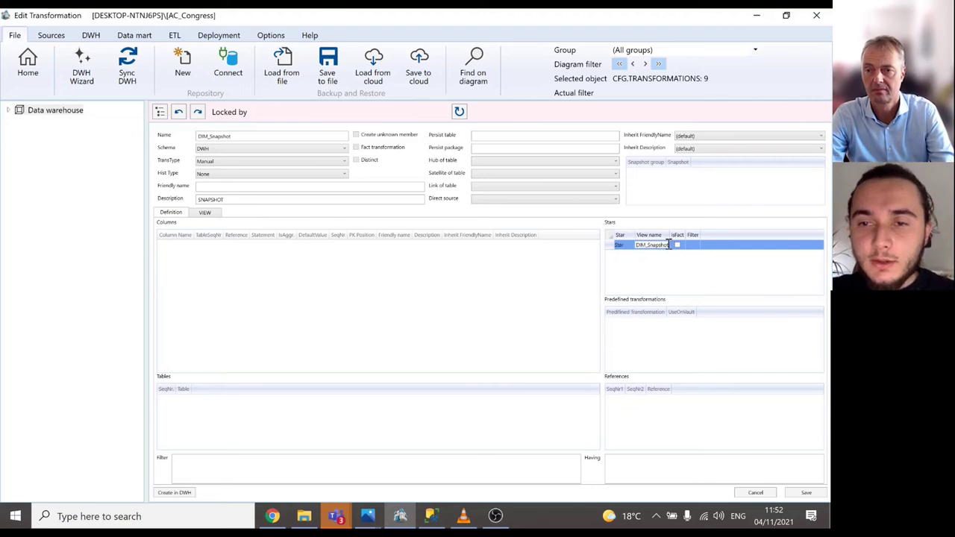
{"action": "left_click", "coordinate": [806, 493]}
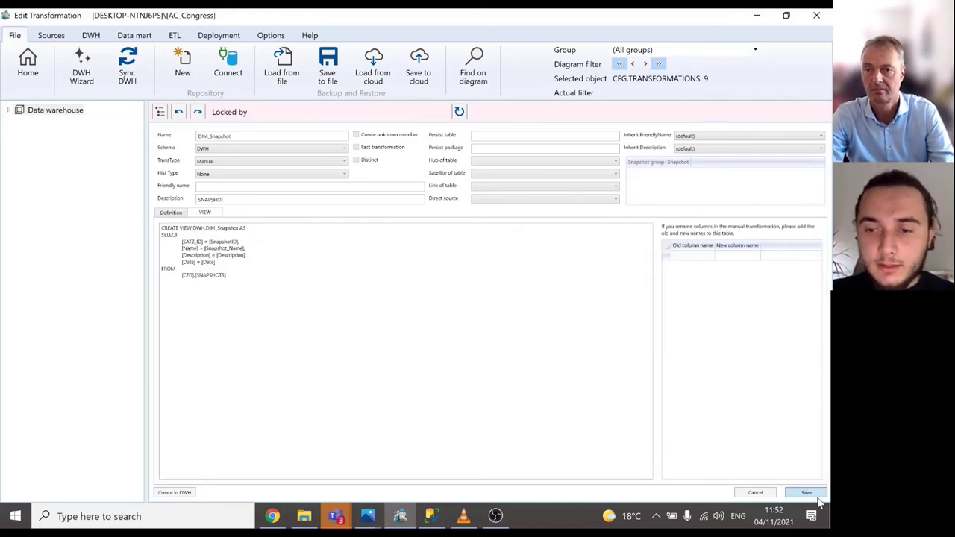
Create DIM_Snapshot in the data warehouse, close its definition and refresh the flow diagram
{"action": "left_click", "coordinate": [185, 493]}
{"action": "left_click", "coordinate": [413, 300]}
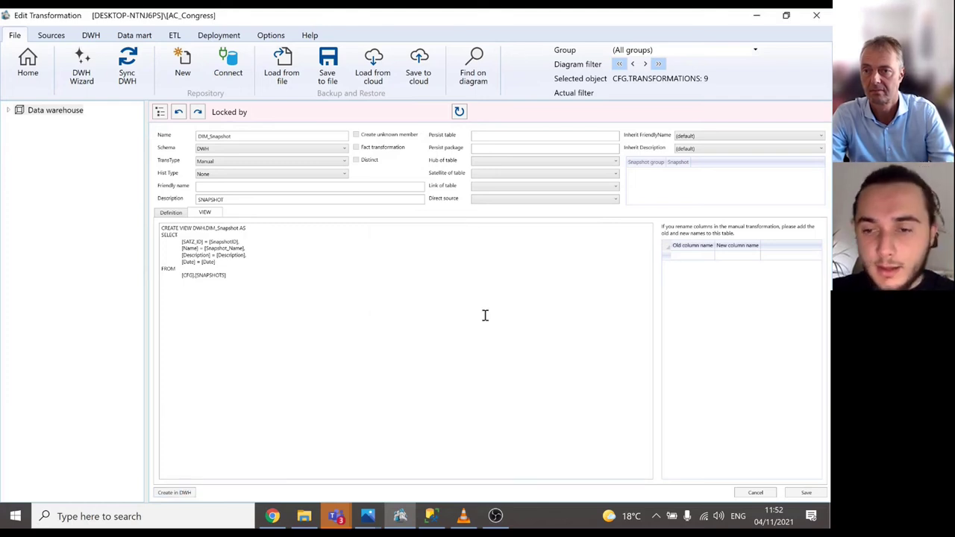
{"action": "left_click", "coordinate": [753, 492]}
{"action": "right_click", "coordinate": [520, 433]}
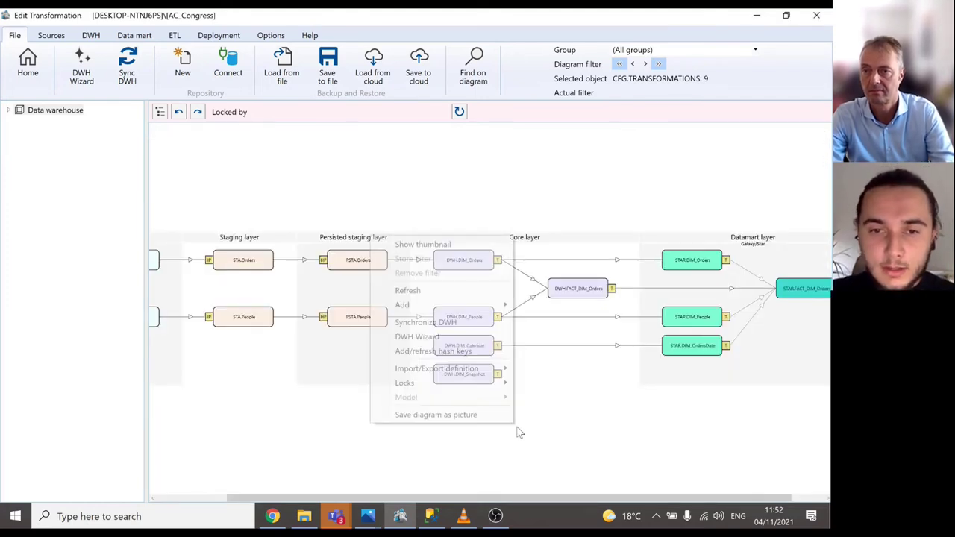
{"action": "left_click", "coordinate": [422, 289]}
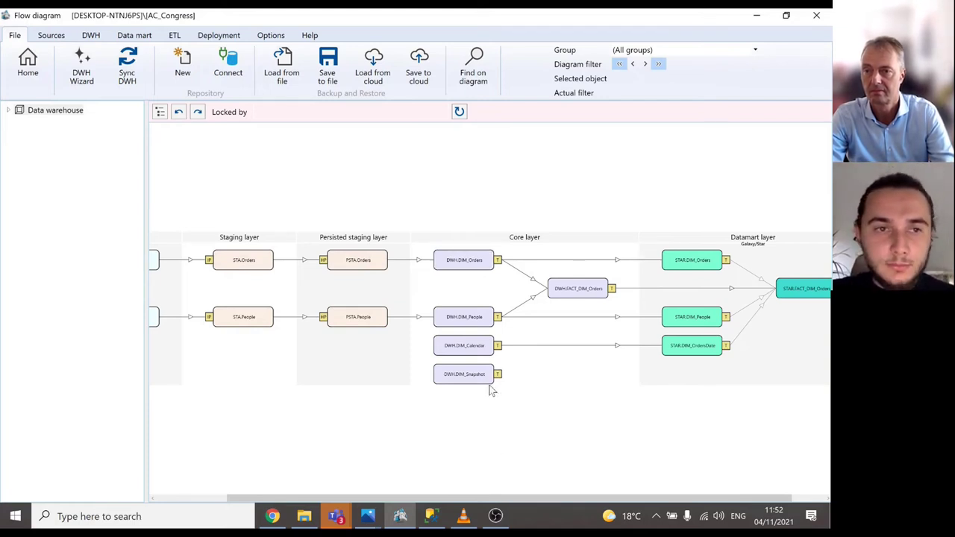
Run a full synchronization of the data warehouse and review the deployment stages in Plan.jpg
{"action": "left_click", "coordinate": [125, 63]}
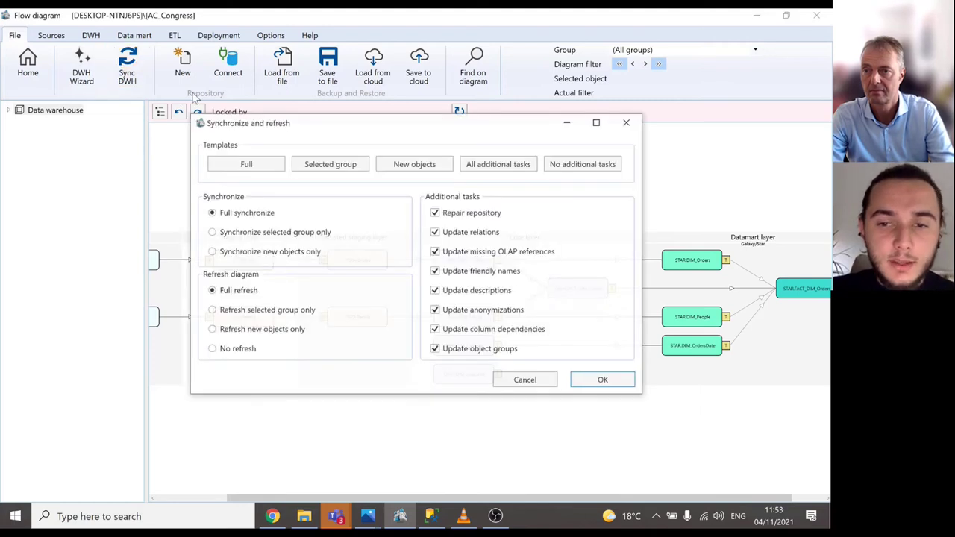
{"action": "left_click", "coordinate": [604, 380]}
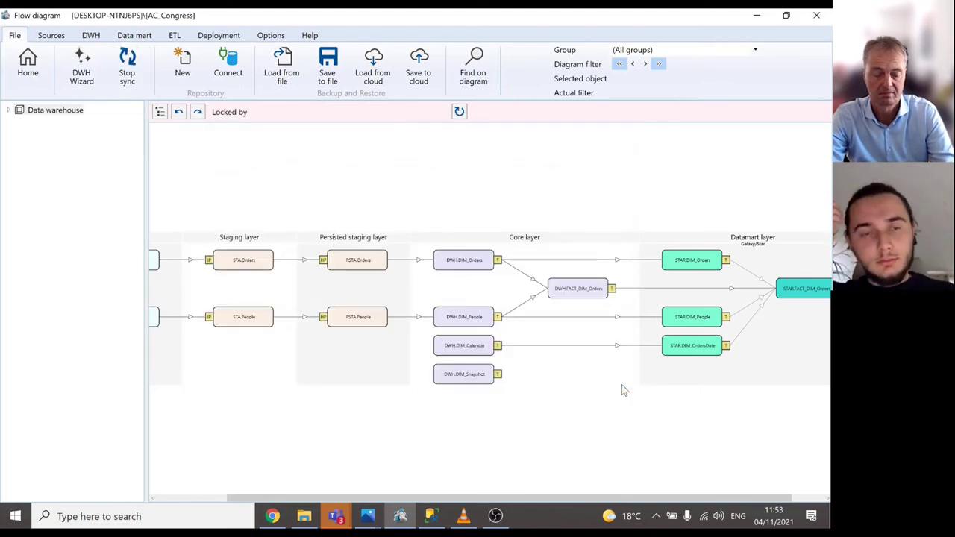
{"action": "mouse_move", "coordinate": [371, 516]}
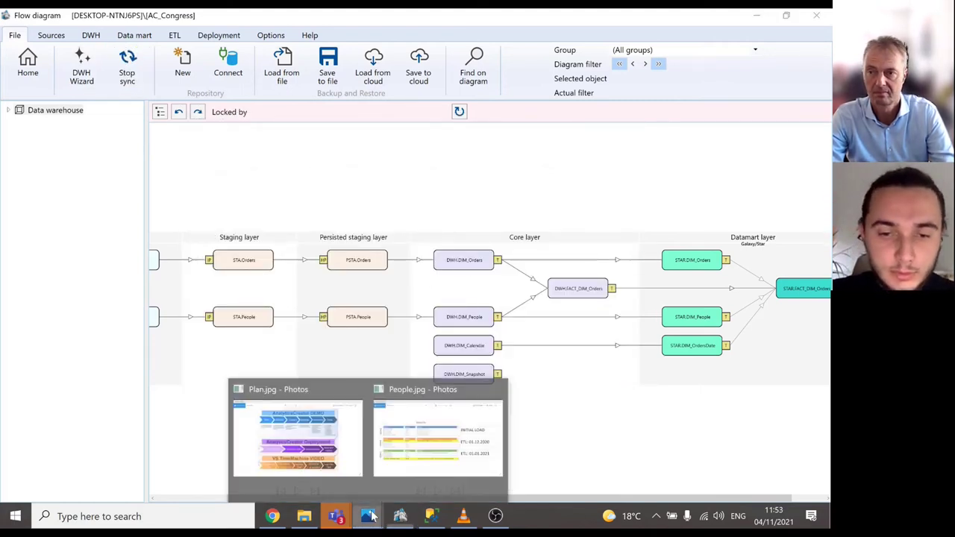
{"action": "left_click", "coordinate": [298, 436]}
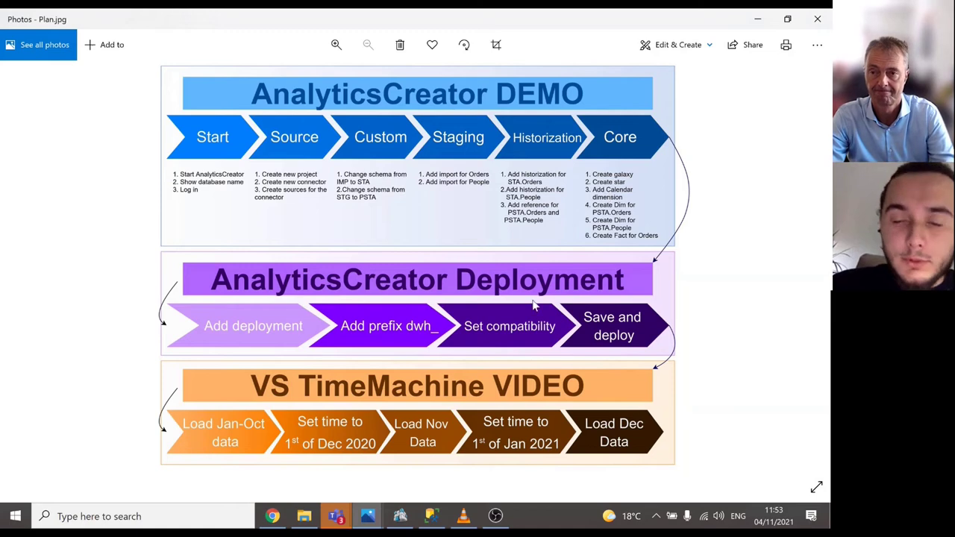
{"action": "left_click", "coordinate": [402, 519]}
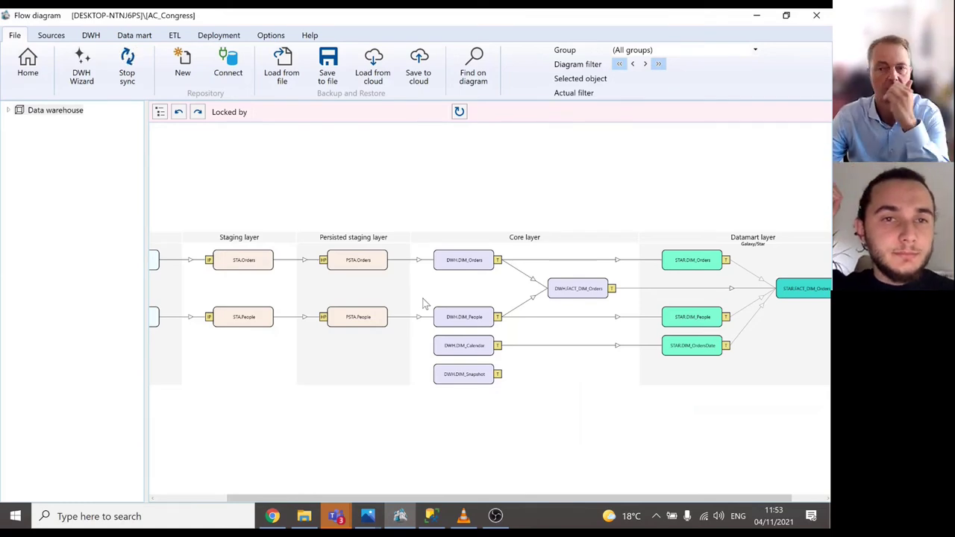
Add a deployment named AC_Congress and set its target database name to dwh_AC_Congress
{"action": "left_click", "coordinate": [8, 111]}
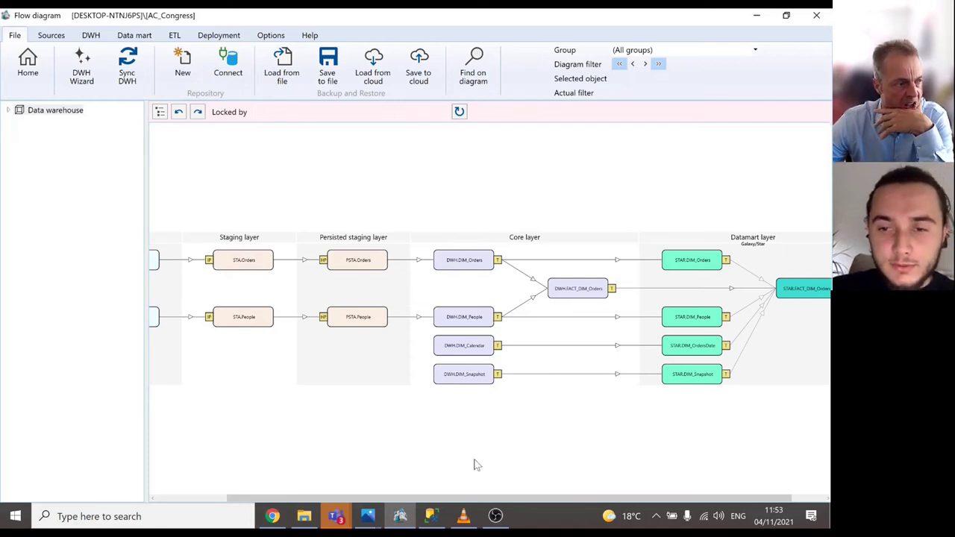
{"action": "left_click_drag", "start_coordinate": [474, 498], "coordinate": [480, 499]}
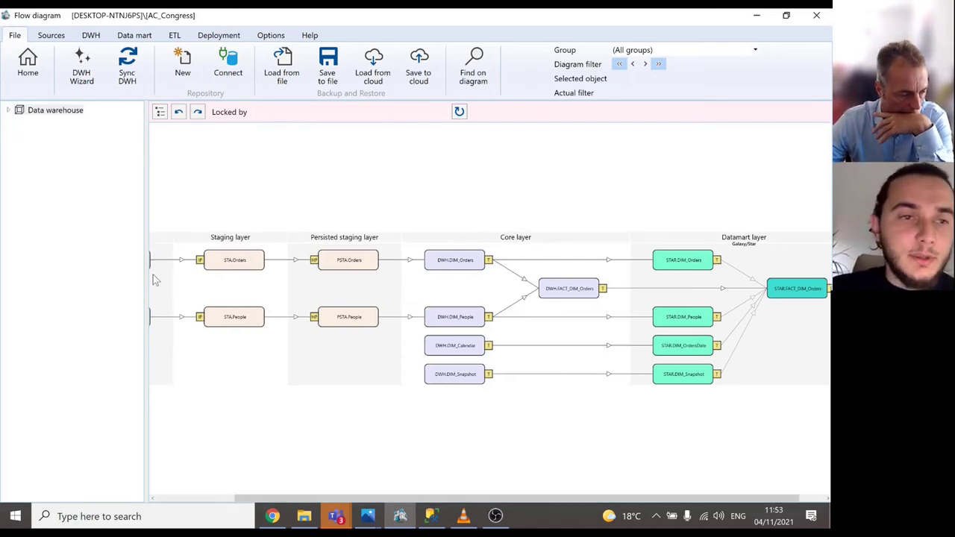
{"action": "left_click", "coordinate": [9, 111]}
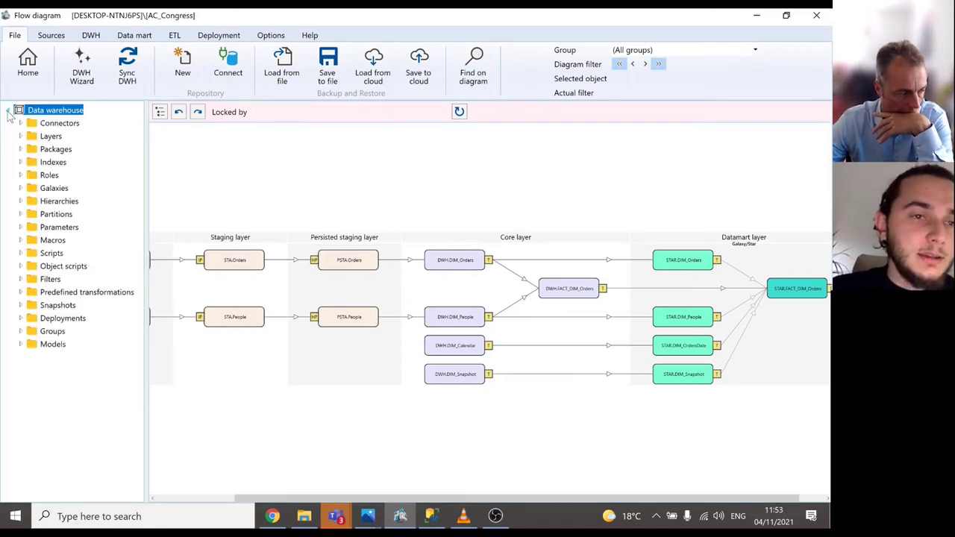
{"action": "right_click", "coordinate": [68, 321]}
{"action": "left_click", "coordinate": [119, 360]}
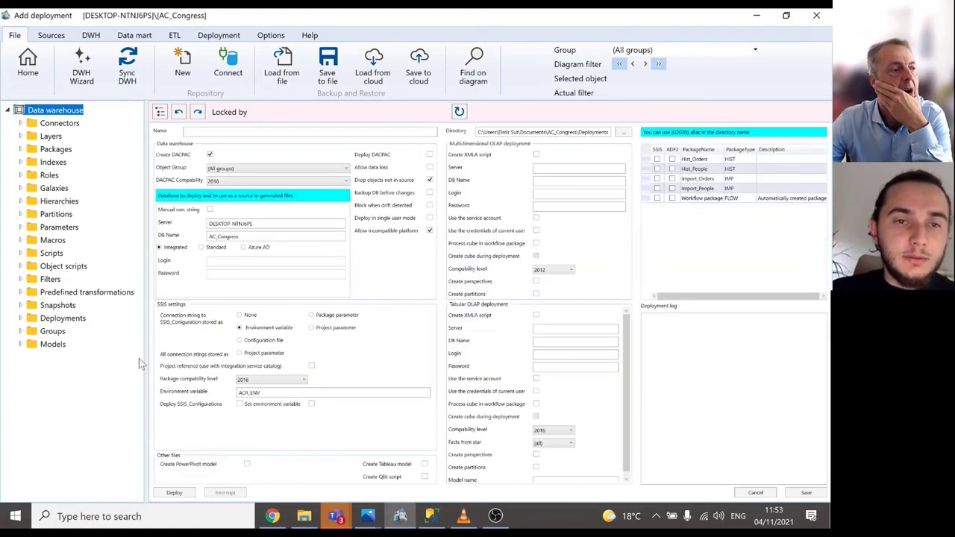
{"action": "left_click", "coordinate": [281, 132]}
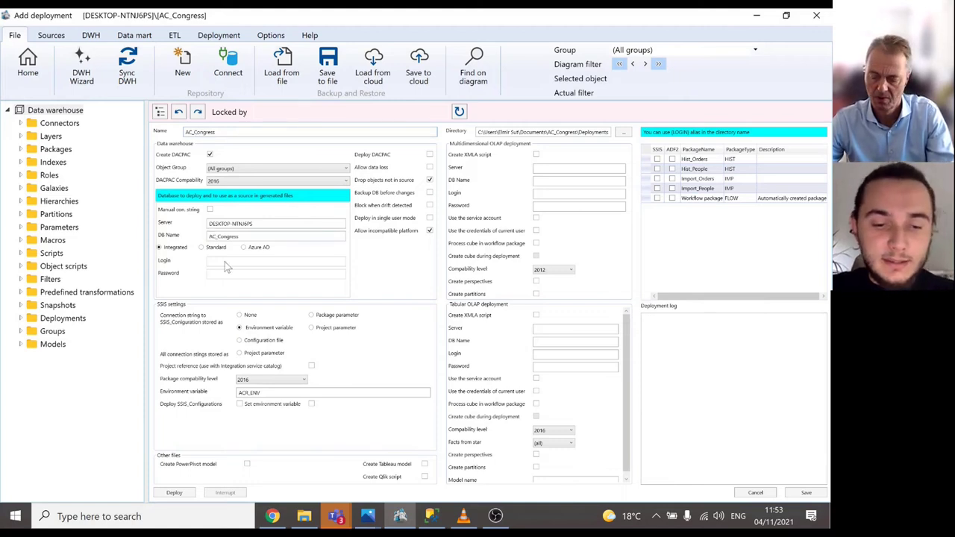
{"action": "type", "text": "dwh_"}
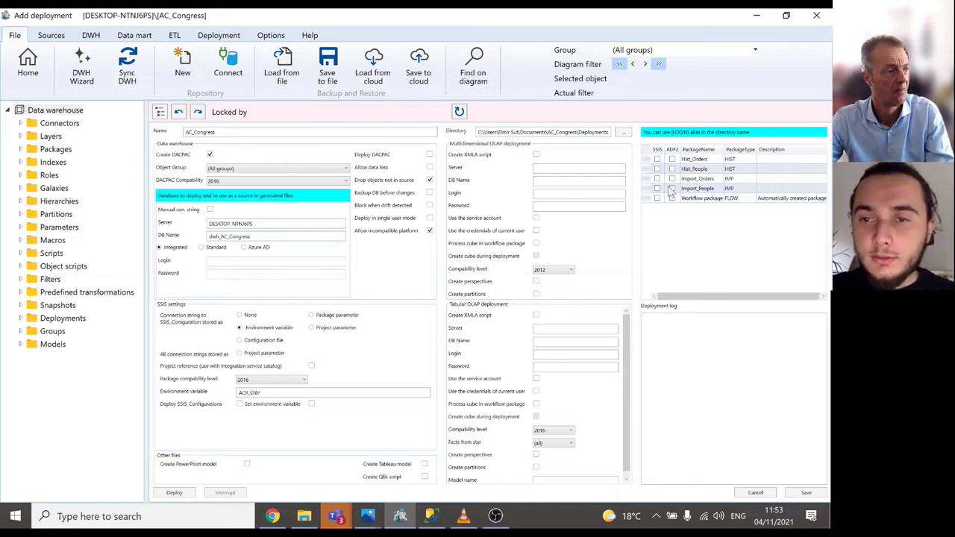
Include all five packages as SSIS, and enable deploying SSIS_Configurations and setting the environment variable
{"action": "left_click", "coordinate": [657, 159]}
{"action": "left_click", "coordinate": [658, 169]}
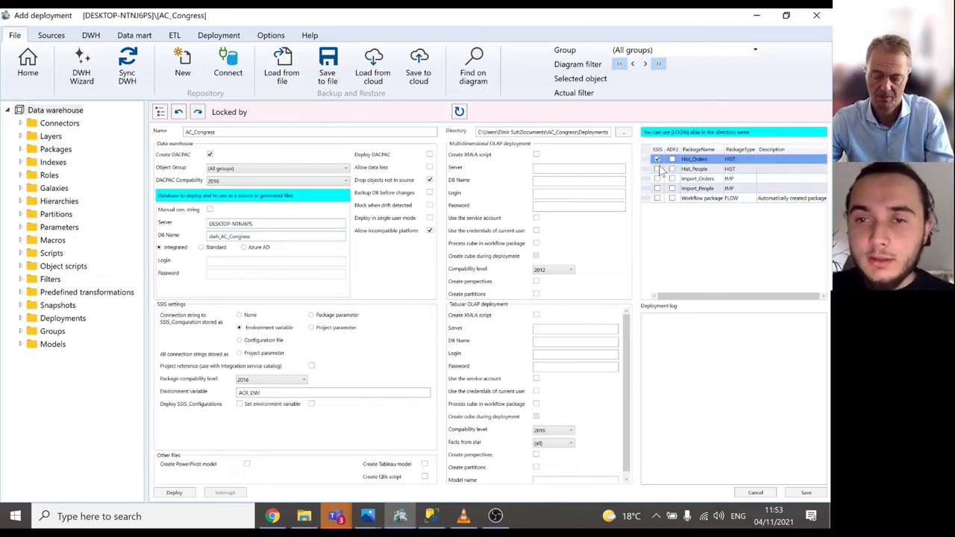
{"action": "left_click", "coordinate": [658, 178]}
{"action": "left_click", "coordinate": [658, 189]}
{"action": "left_click", "coordinate": [658, 197]}
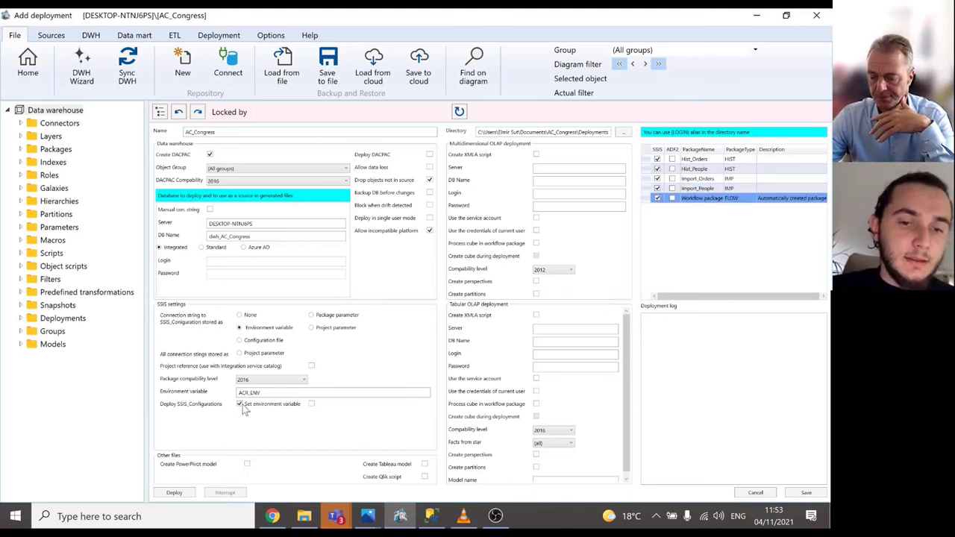
{"action": "left_click", "coordinate": [806, 494]}
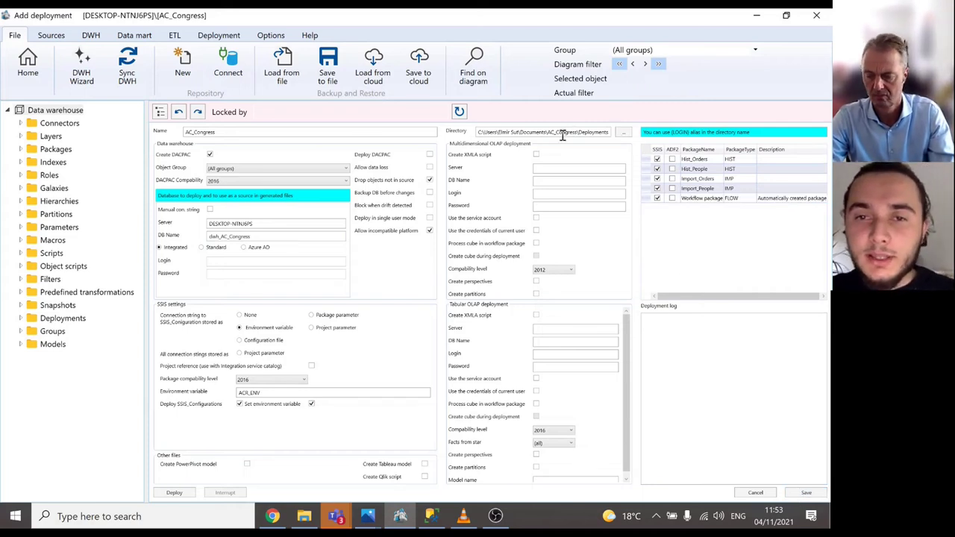
Set the deployment directory to the Deployments folder in Documents\AC_Congress and deploy the package
{"action": "left_click", "coordinate": [624, 132]}
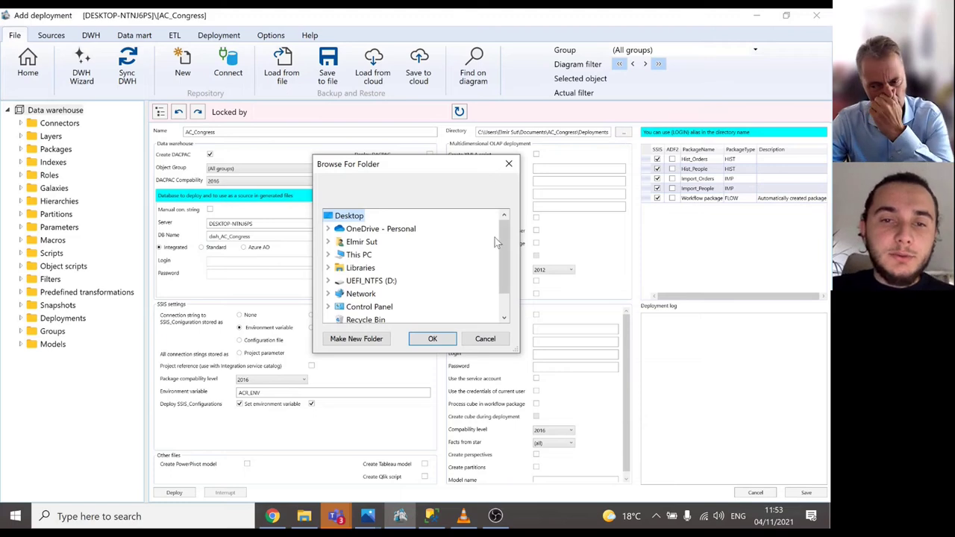
{"action": "mouse_move", "coordinate": [503, 241]}
{"action": "left_mouse_down"}
{"action": "mouse_move", "coordinate": [506, 263]}
{"action": "mouse_move", "coordinate": [506, 254]}
{"action": "left_mouse_up"}
{"action": "left_click", "coordinate": [327, 241]}
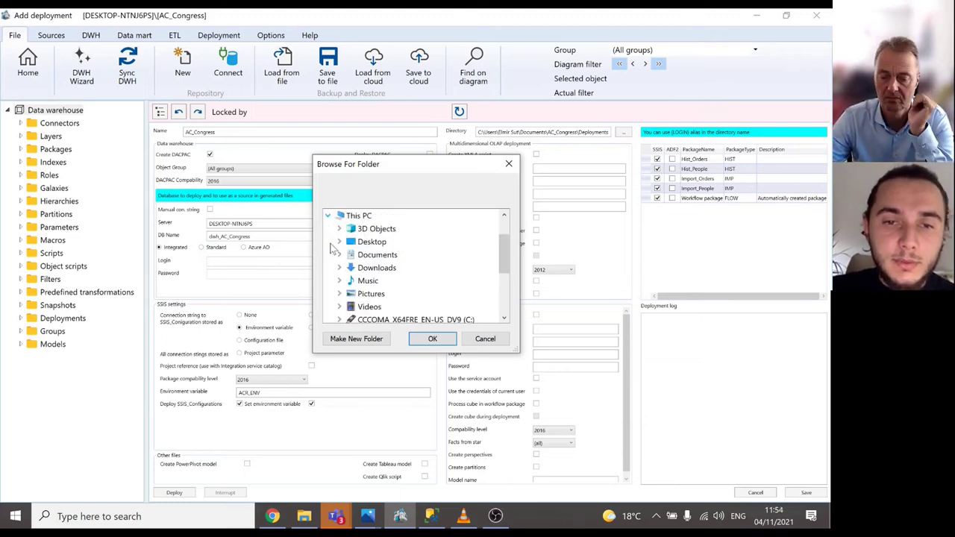
{"action": "left_click", "coordinate": [376, 255]}
{"action": "left_click", "coordinate": [393, 254]}
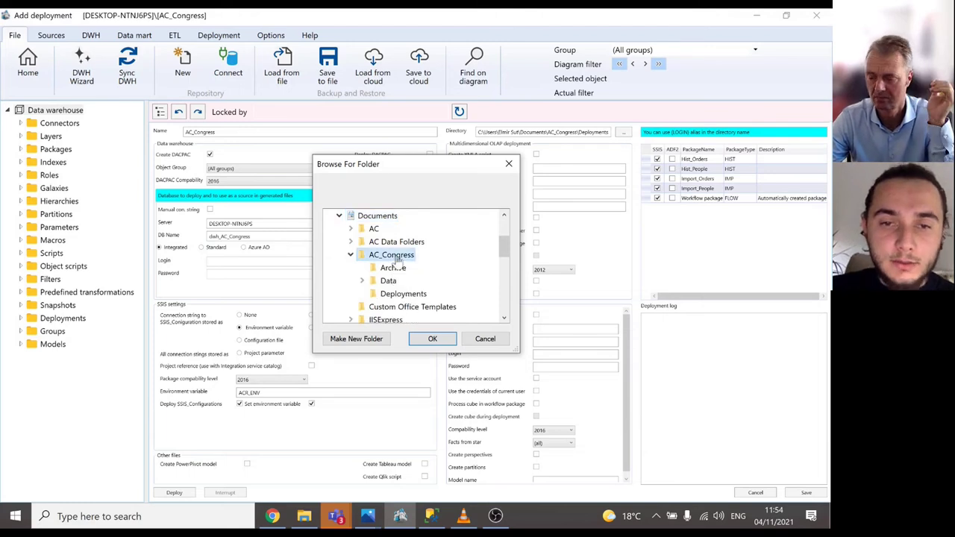
{"action": "left_click", "coordinate": [404, 294]}
{"action": "left_click", "coordinate": [432, 339]}
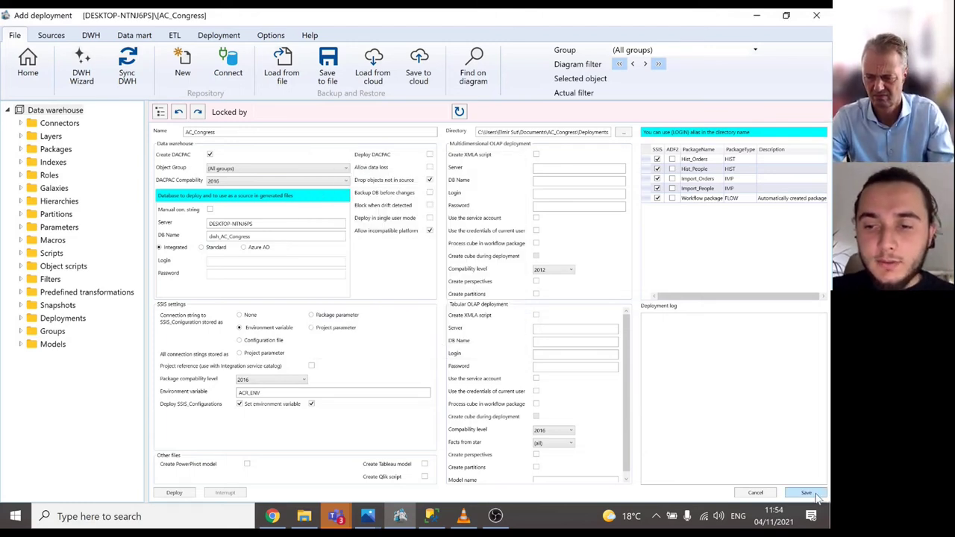
{"action": "left_click", "coordinate": [174, 493]}
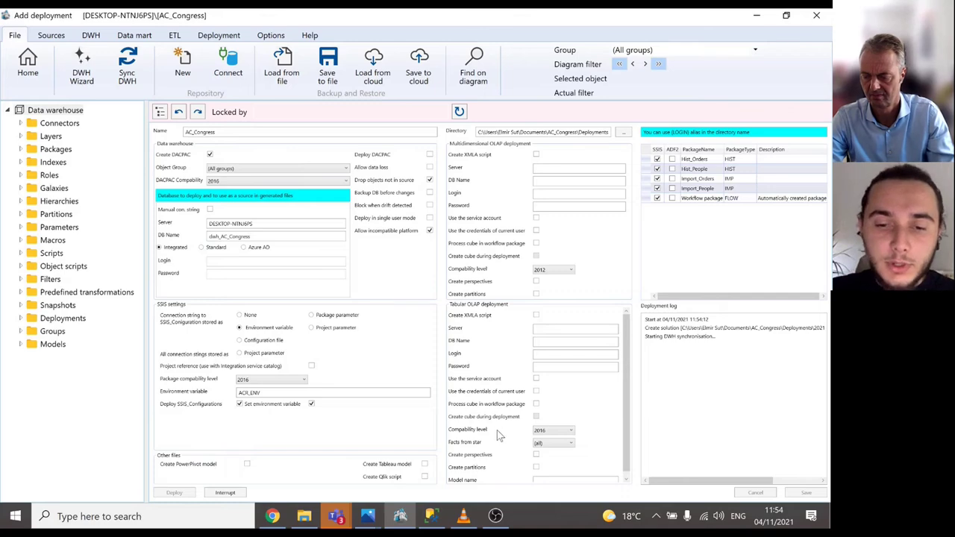
Switch to VLC and play the recorded AC_Congress_TimeMachine deployment in full screen
{"action": "left_click", "coordinate": [463, 516]}
{"action": "double_click", "coordinate": [359, 292]}
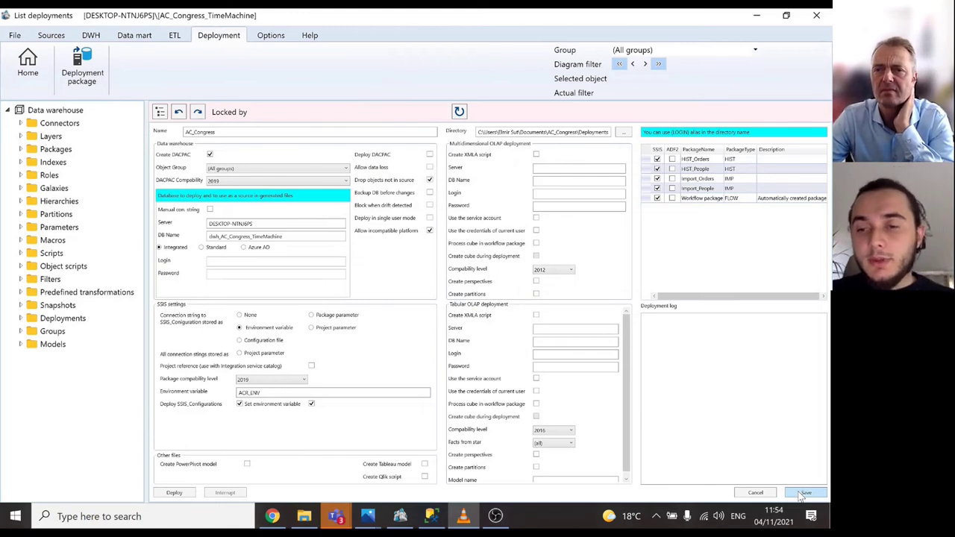
{"action": "left_click", "coordinate": [174, 494]}
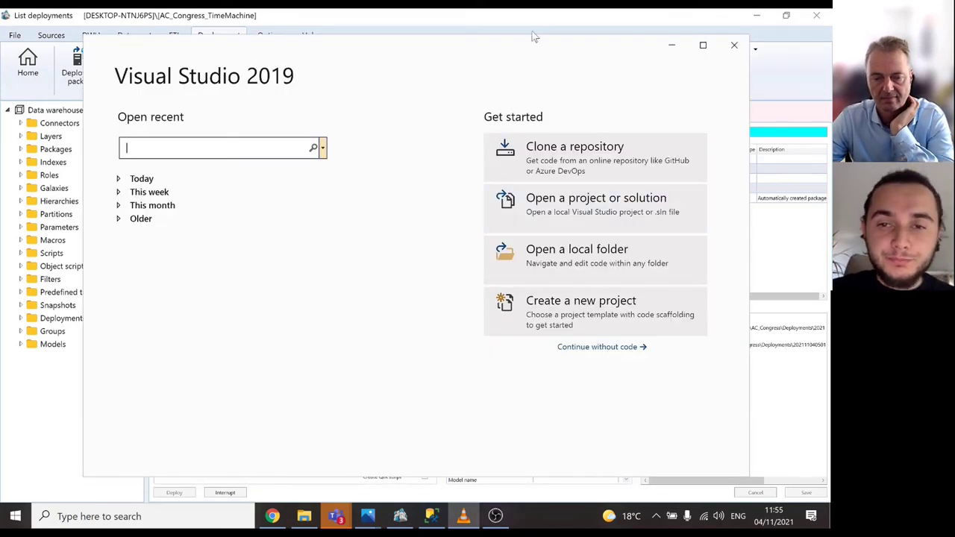
{"action": "left_click_drag", "start_coordinate": [533, 46], "coordinate": [441, 38]}
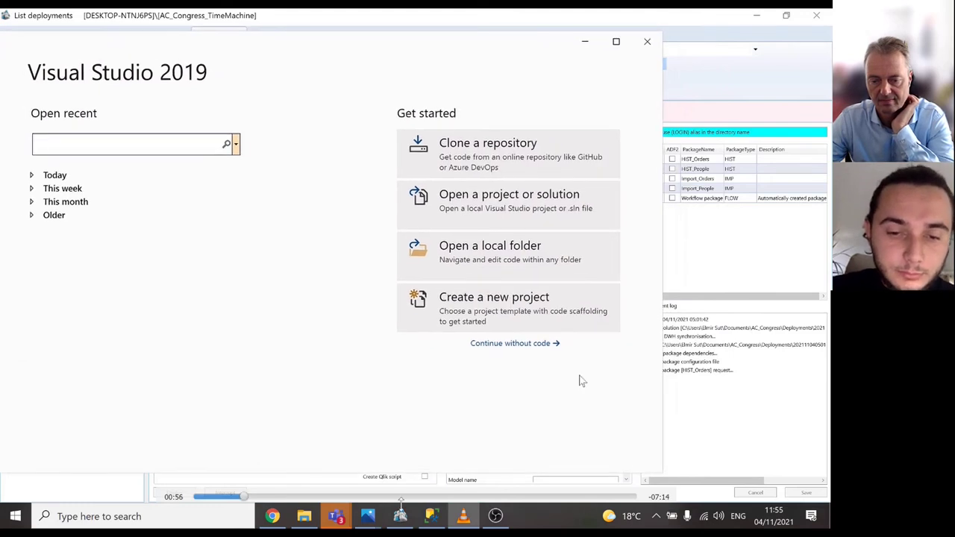
Review the TimeMachine stages in Plan.jpg and seek the VLC recording to where Visual Studio opens the AC_Congress solution
{"action": "mouse_move", "coordinate": [367, 523]}
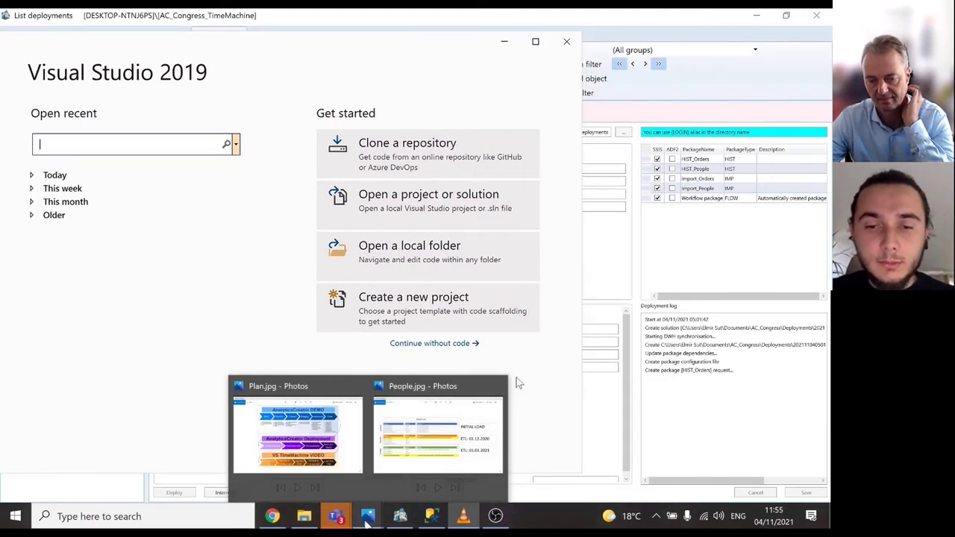
{"action": "left_click", "coordinate": [314, 453]}
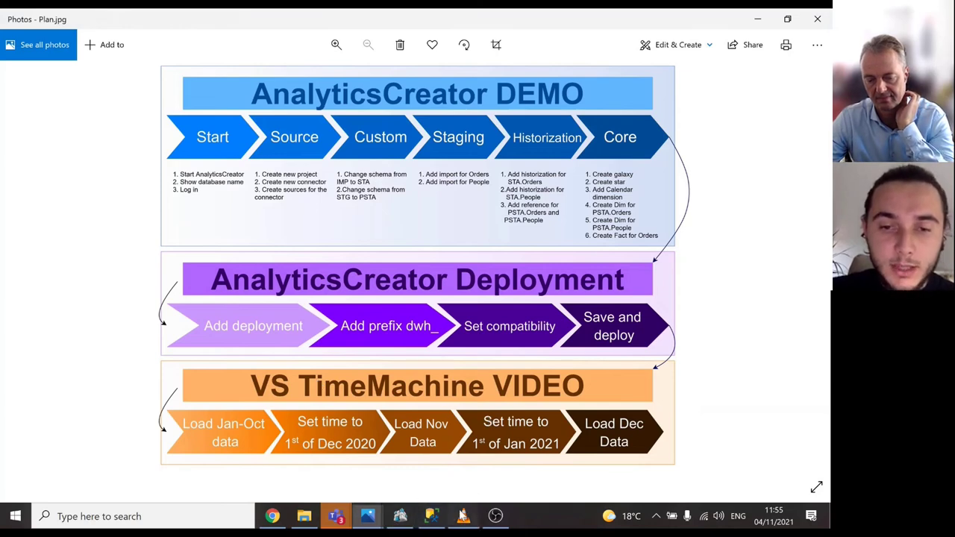
{"action": "mouse_move", "coordinate": [458, 511]}
{"action": "left_click", "coordinate": [349, 496]}
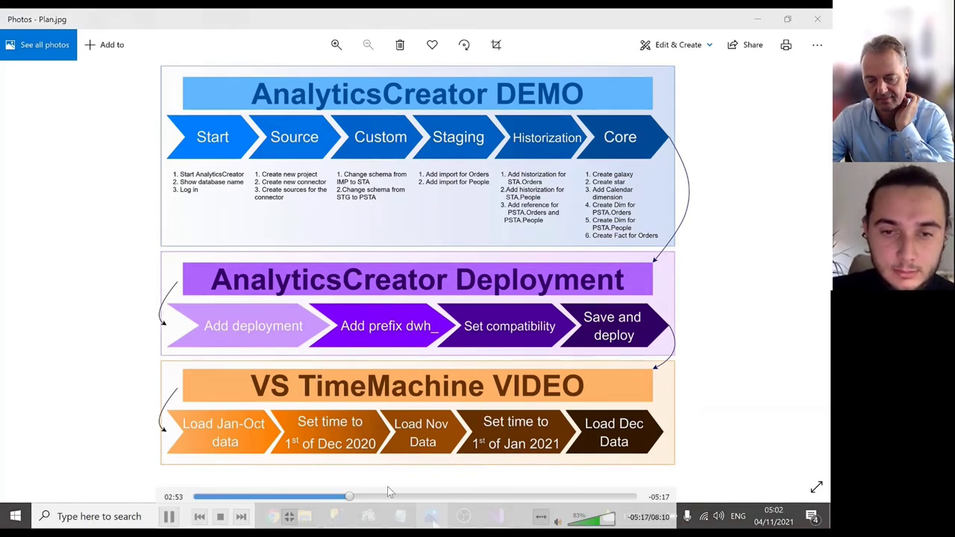
{"action": "left_click", "coordinate": [230, 497]}
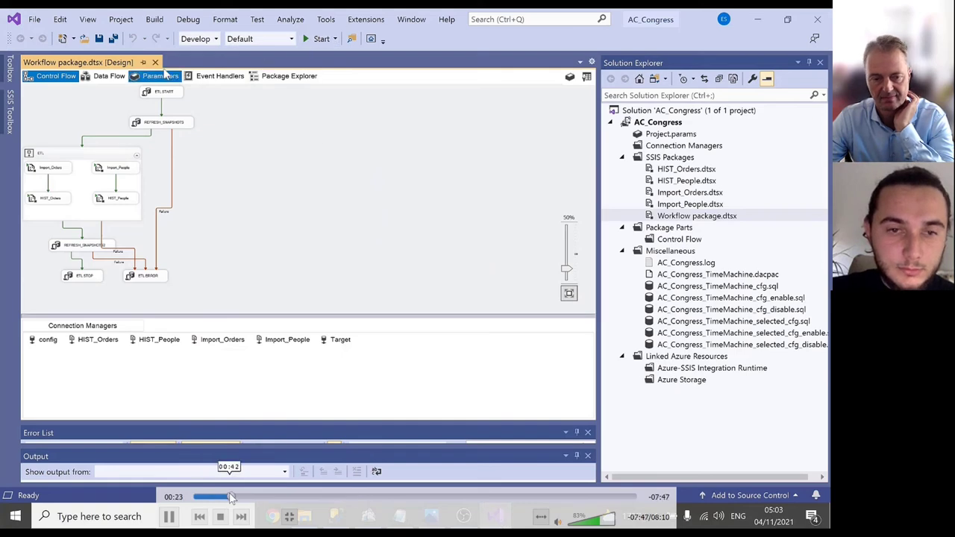
{"action": "left_click", "coordinate": [244, 496]}
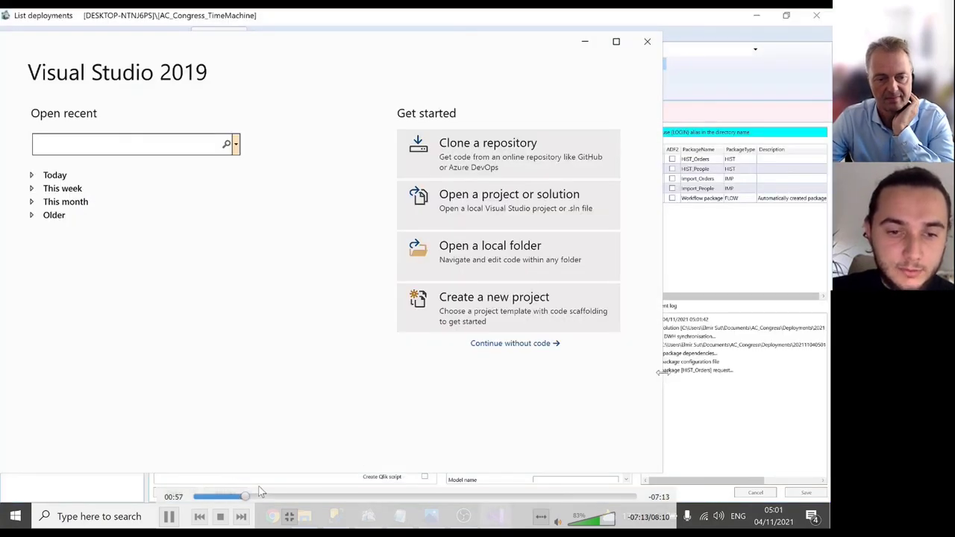
{"action": "left_click", "coordinate": [254, 497]}
{"action": "left_click", "coordinate": [254, 496]}
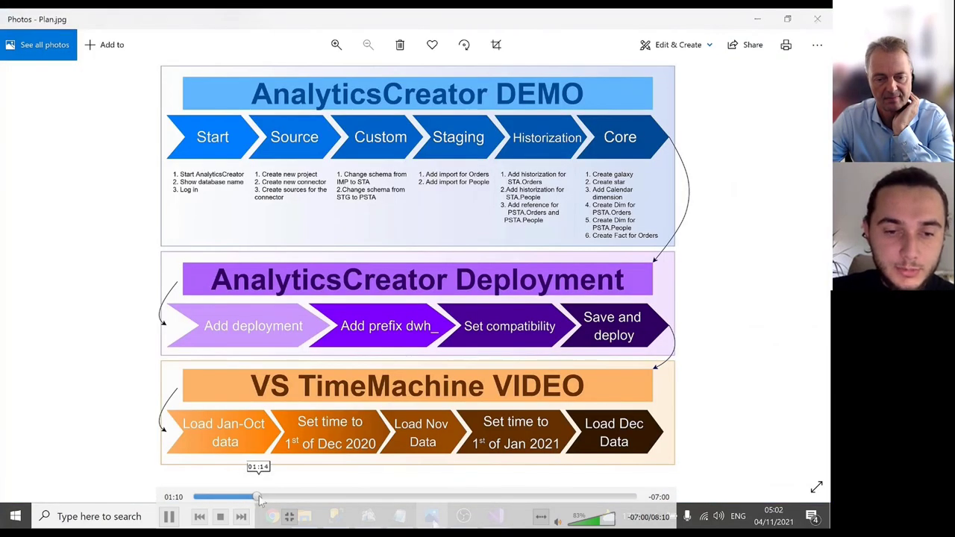
{"action": "left_click", "coordinate": [260, 497]}
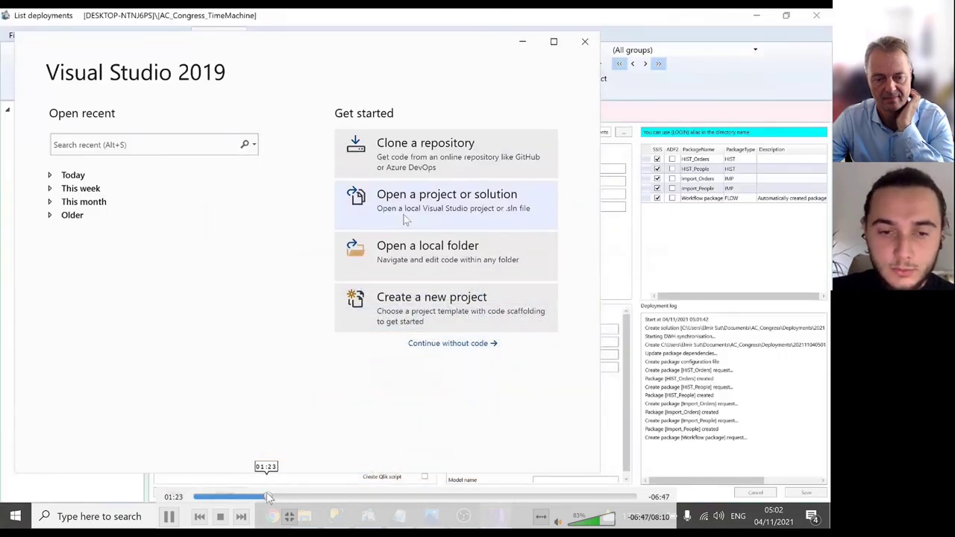
{"action": "left_click", "coordinate": [271, 497]}
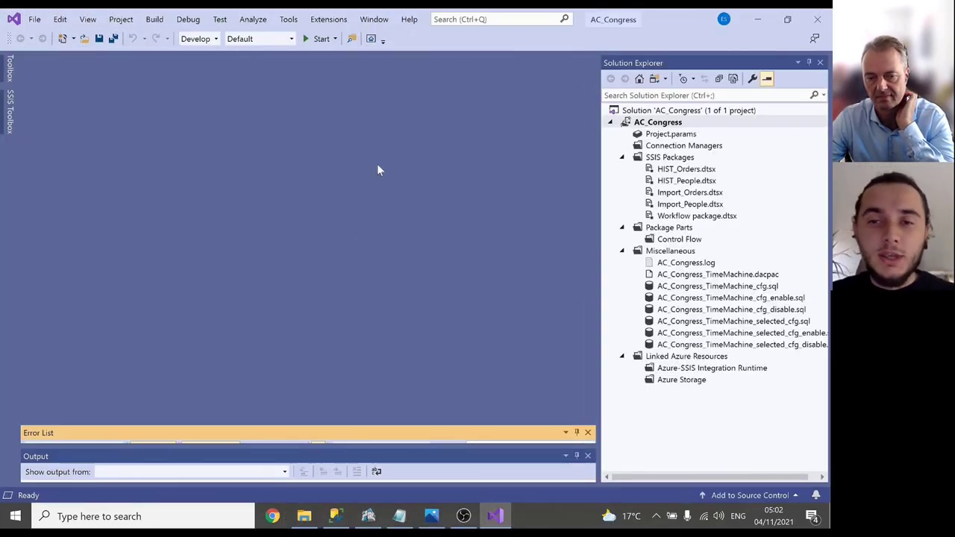
Select Workflow package.dtsx among the SSIS packages of the AC_Congress solution
{"action": "left_click", "coordinate": [669, 217]}
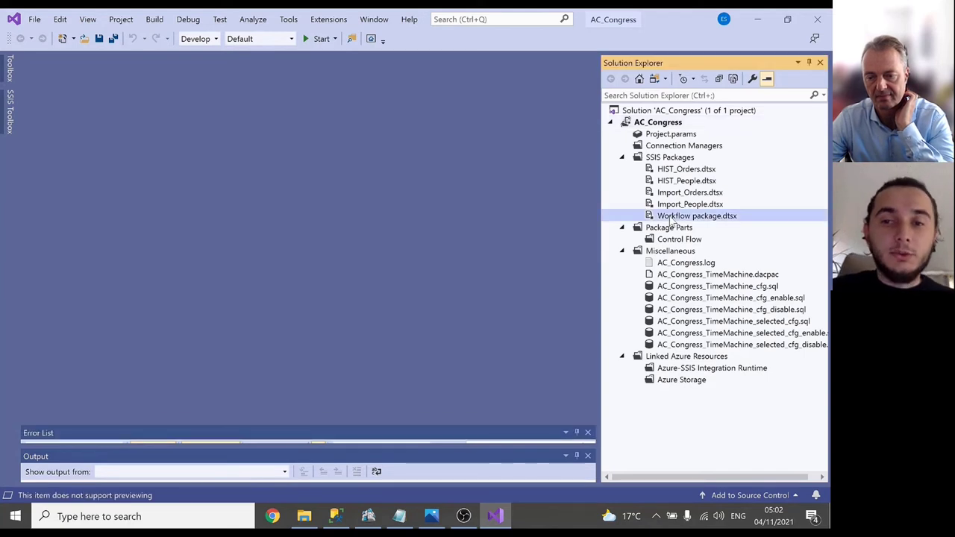